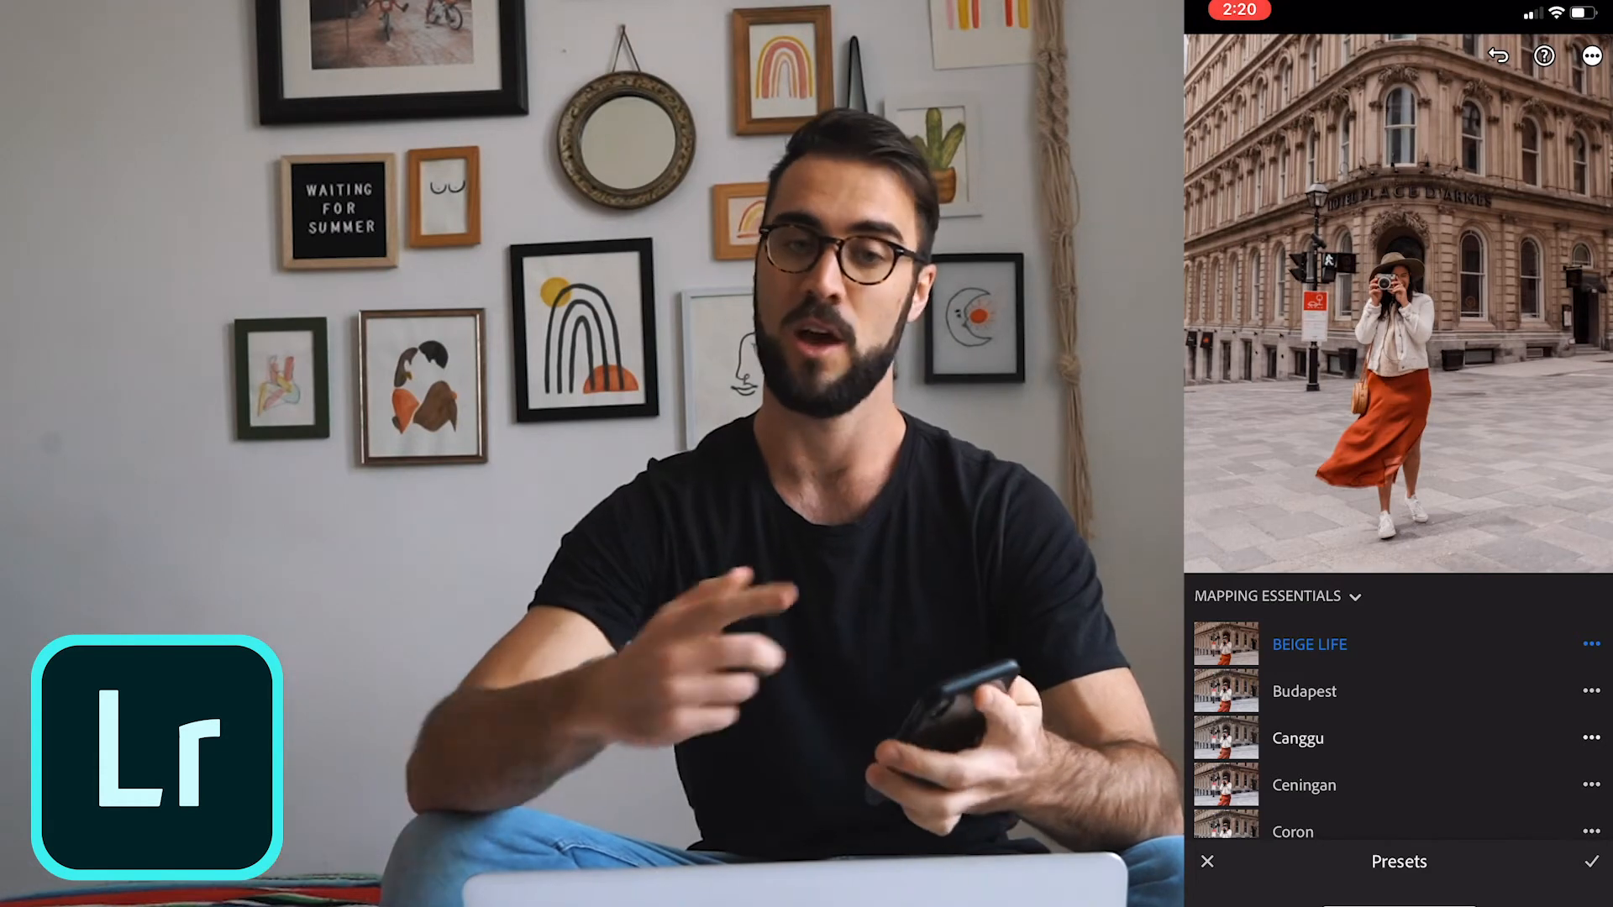
Try out different presets from the Mapping Essentials group on the photo of the woman with the camera.
scroll(1398, 729, "down", 1)
left_click(1304, 706)
scroll(1398, 730, "down", 3)
left_click(1292, 768)
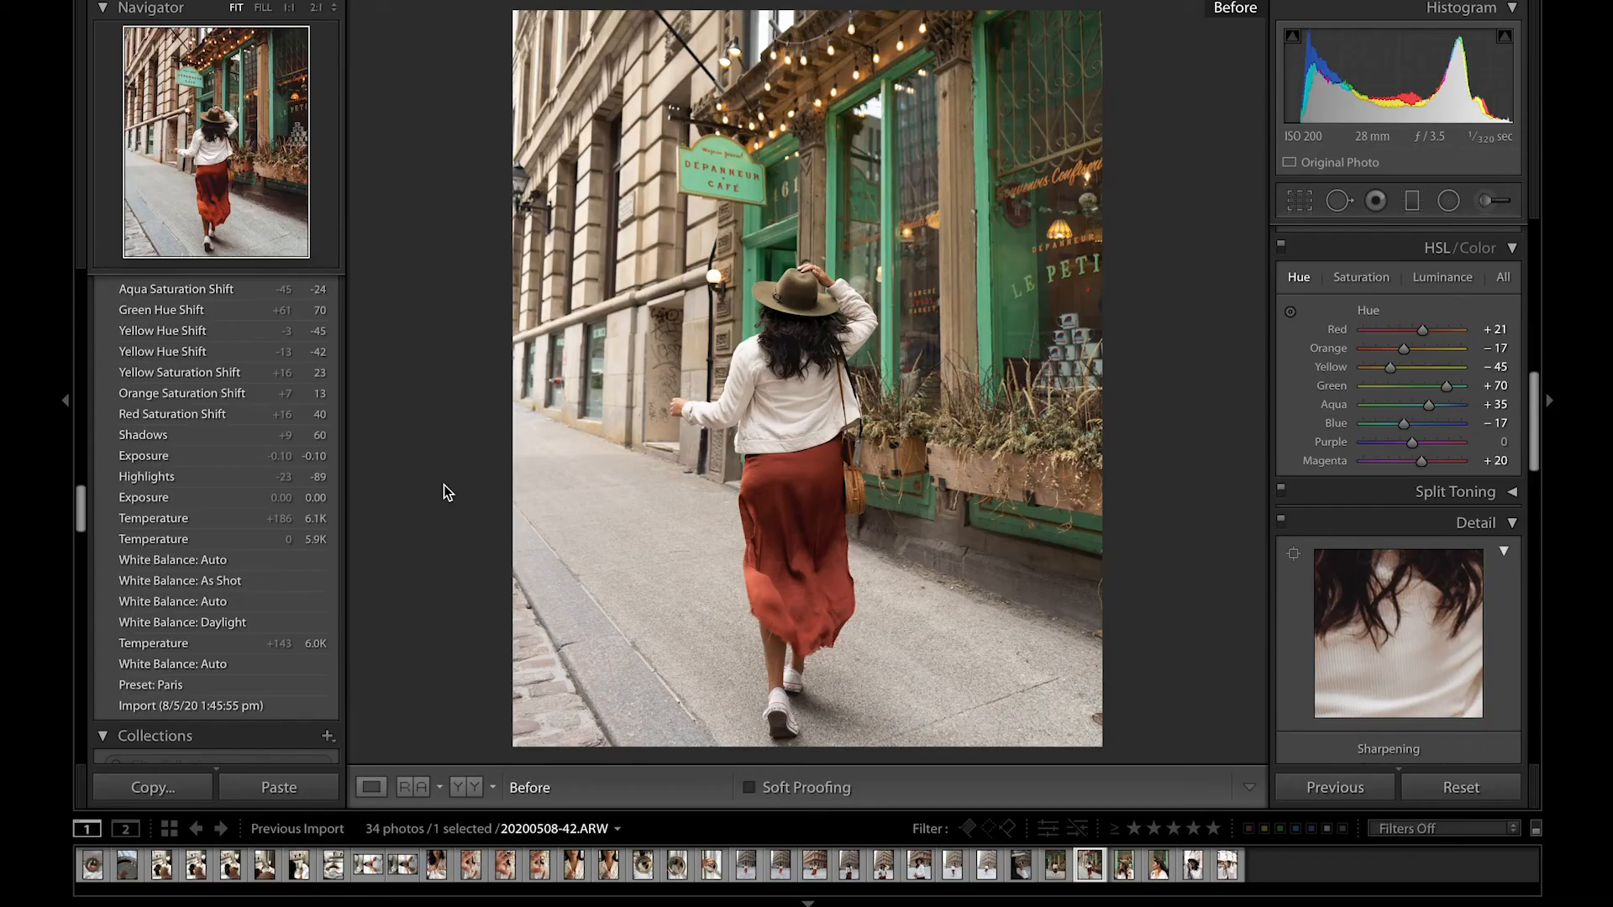
Compare the edited café street photo with its original, including in full screen, and hide the filmstrip.
key("backslash")
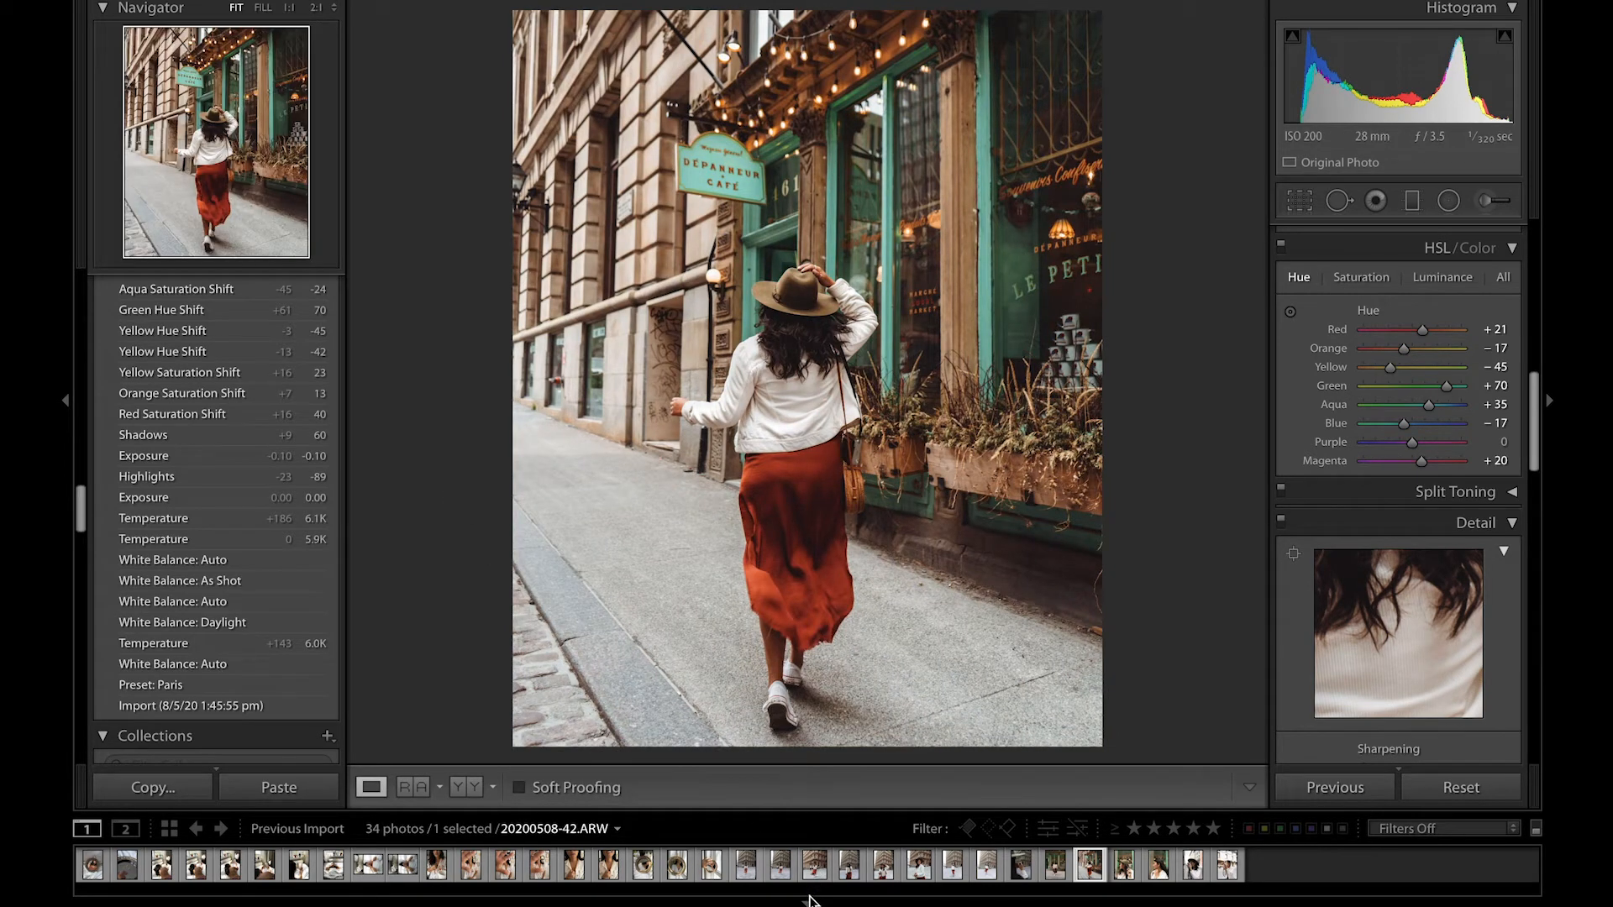
right_click(808, 903)
left_click(808, 903)
left_click(807, 903)
key("f")
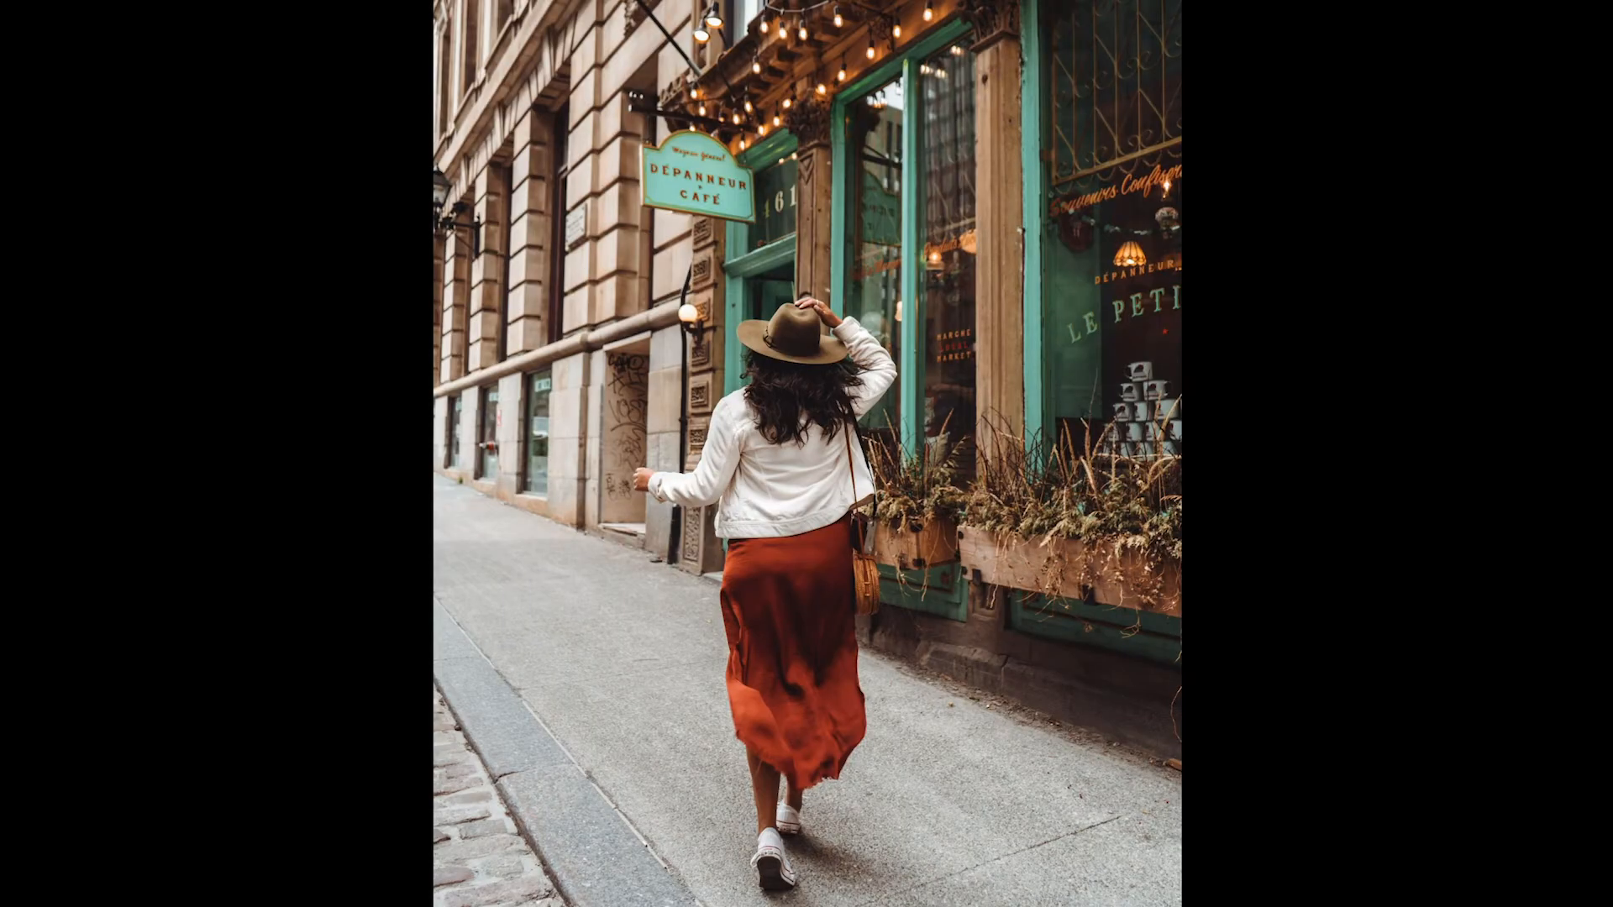
key("f")
key("backslash")
key("f")
key("f")
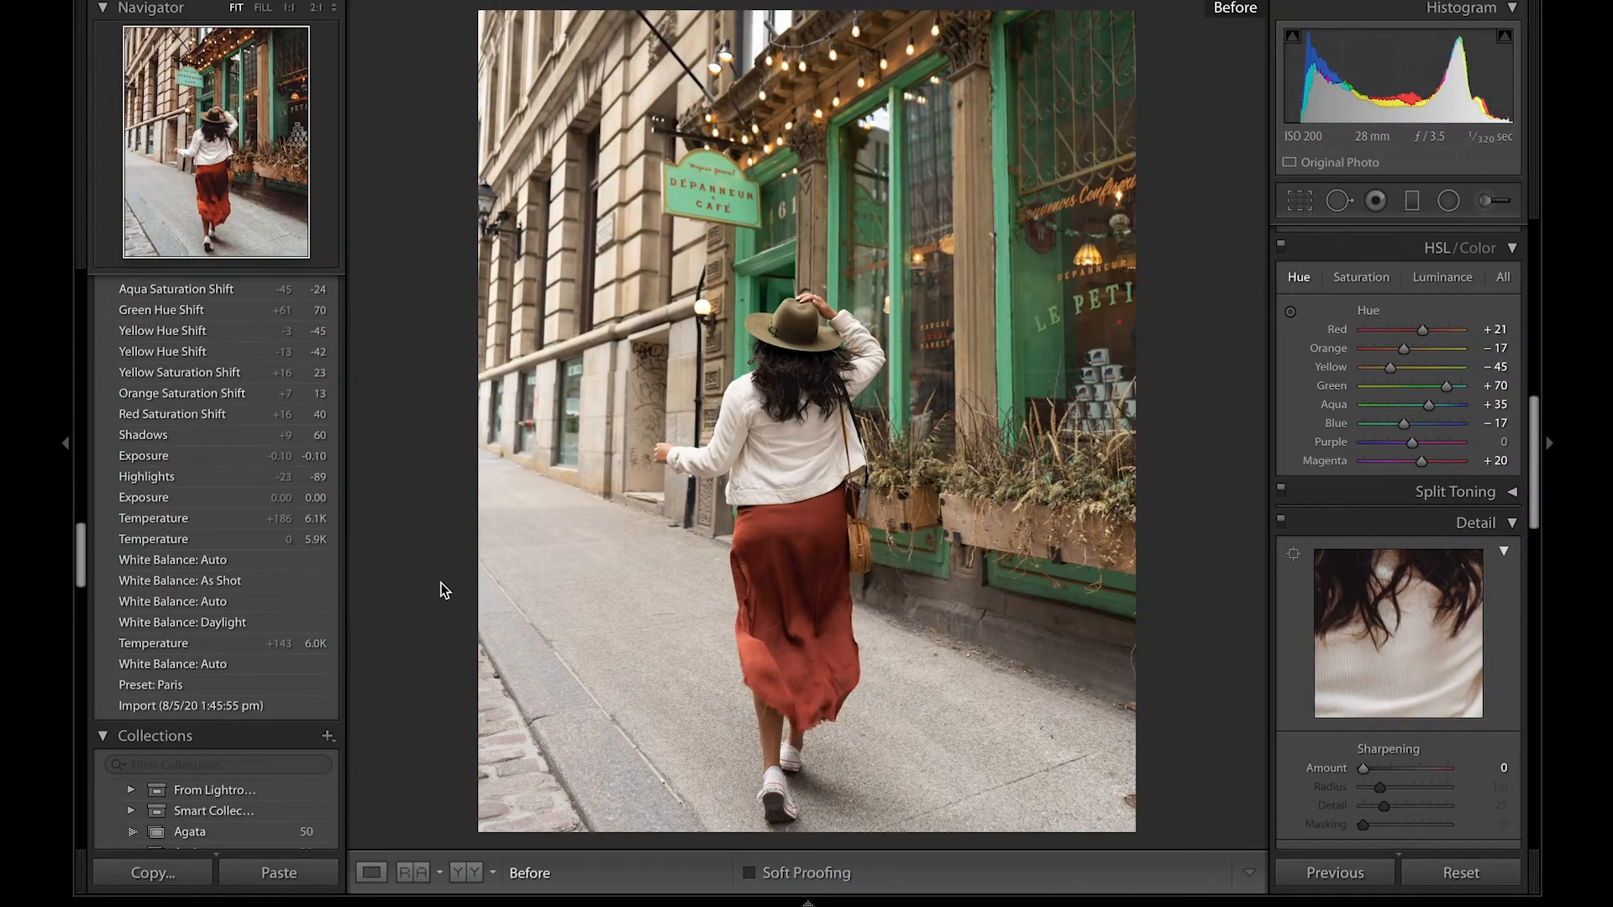
Revert the café photo to its import state and apply the Paris preset from Mapping Presets.
left_click(304, 705)
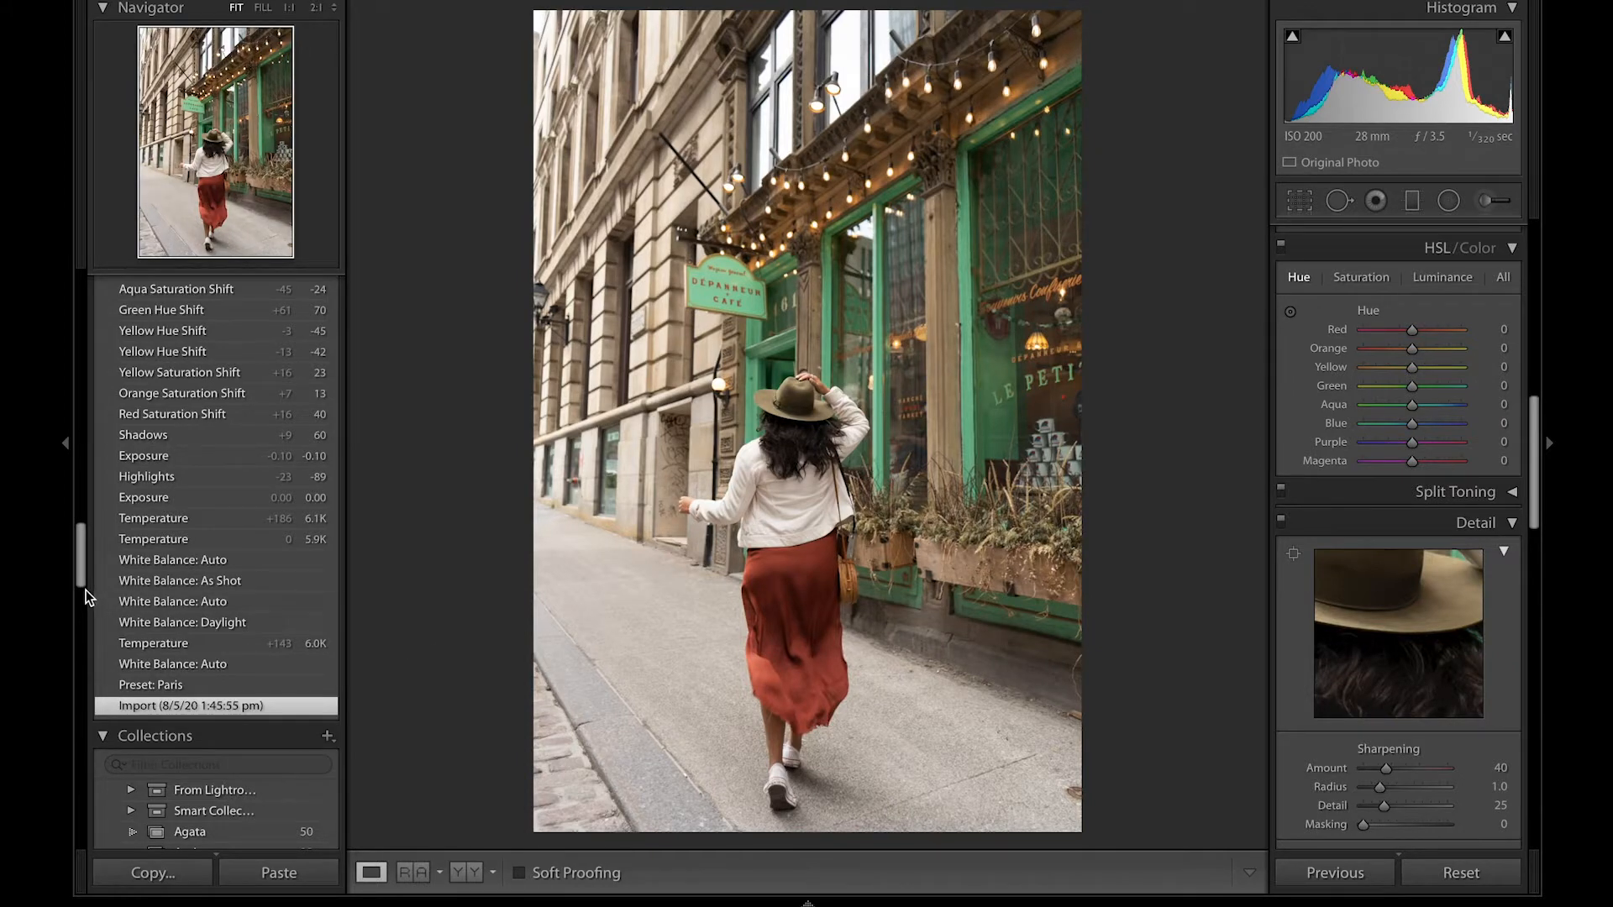
scroll(86, 594, "up", 5)
scroll(86, 597, "up", 5)
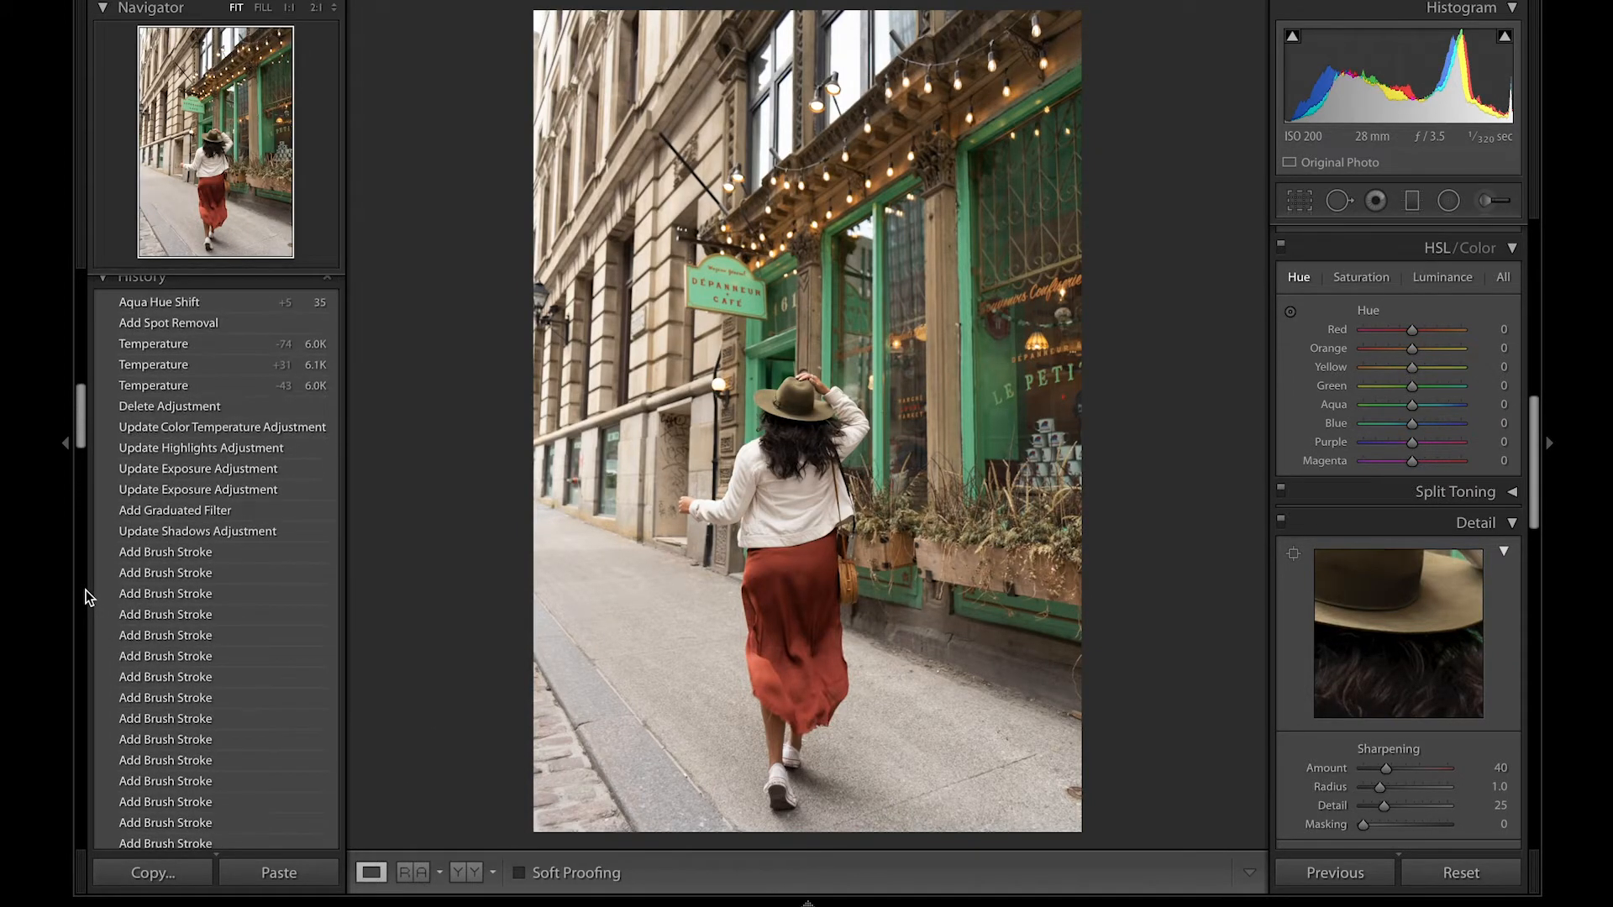
scroll(86, 598, "up", 10)
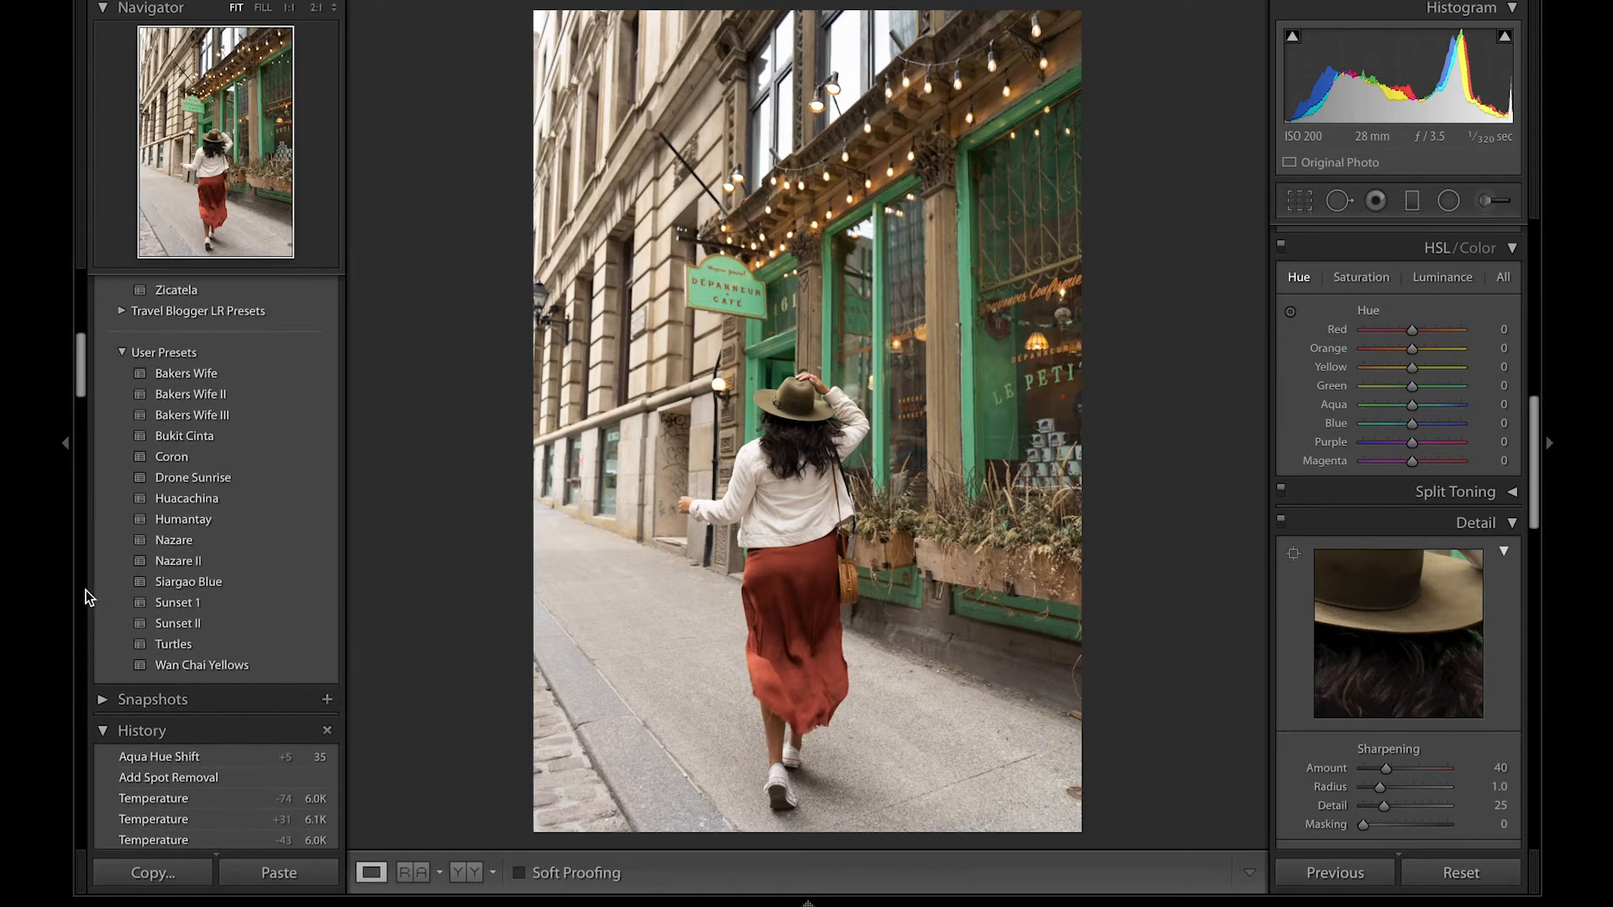
scroll(86, 593, "up", 3)
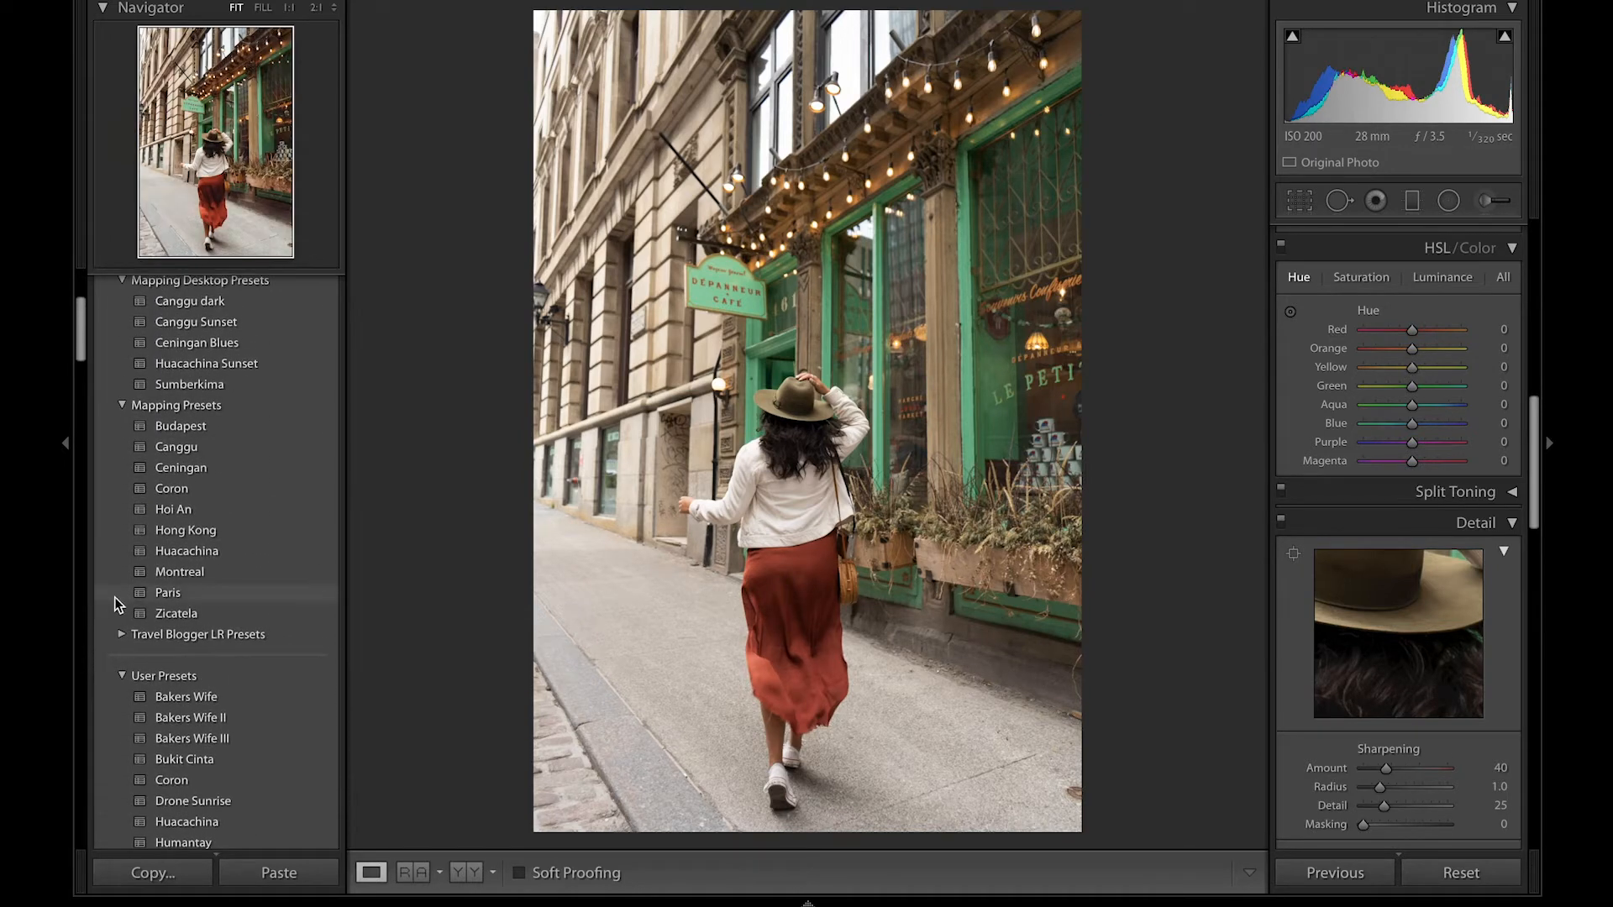
left_click(134, 598)
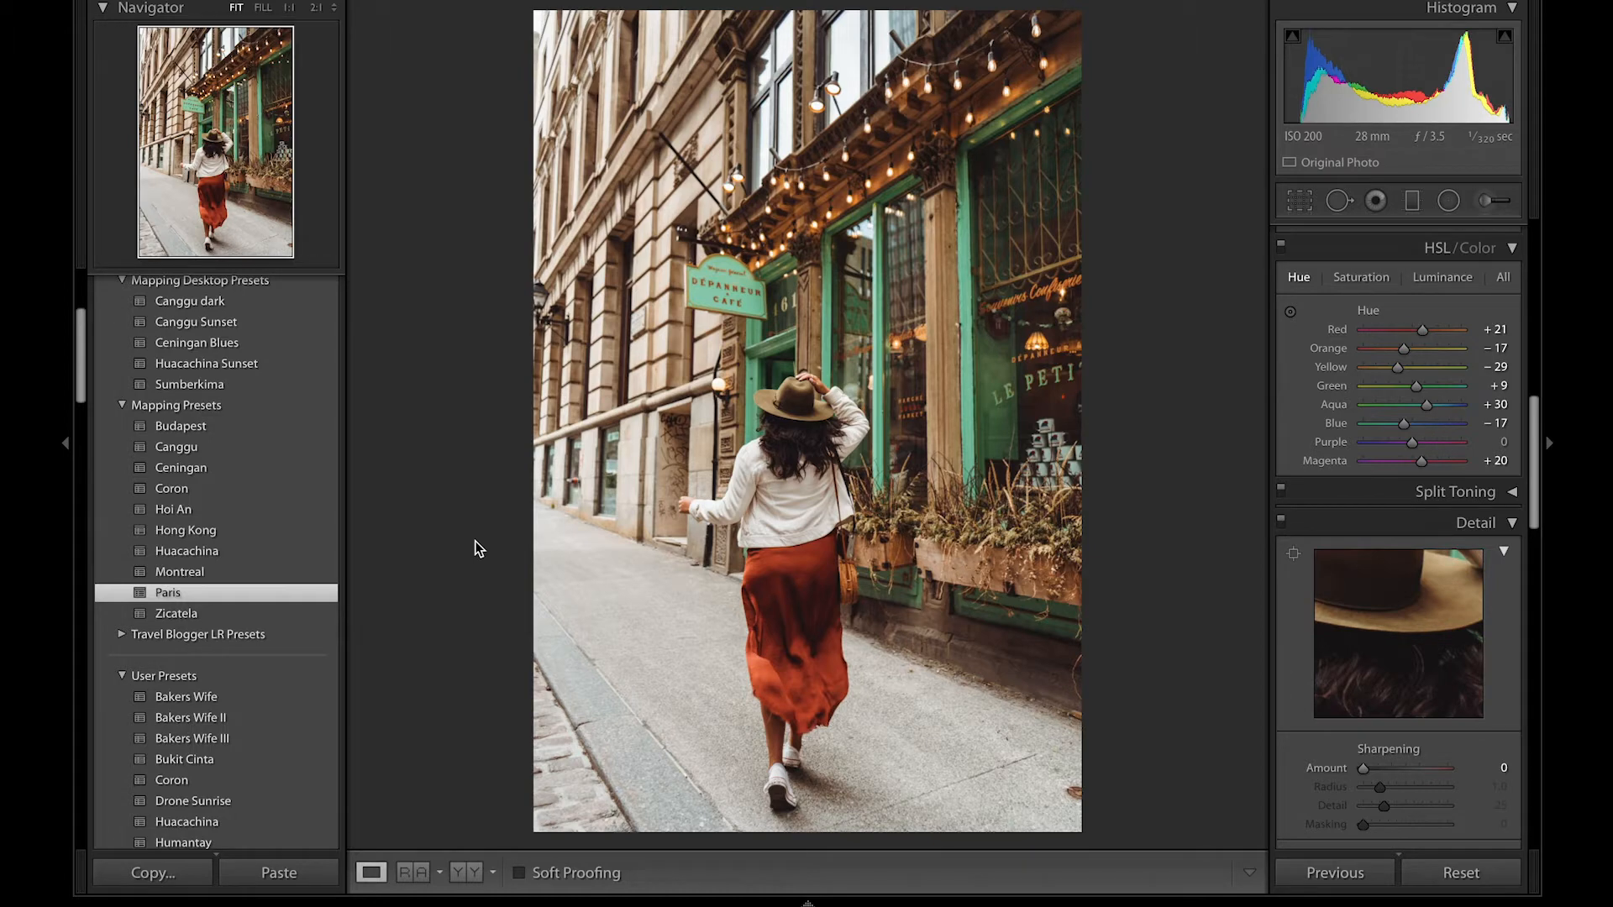
Compare the photo before and after the Paris preset.
key("backslash")
key("backslash")
key("backslash")
key("backslash")
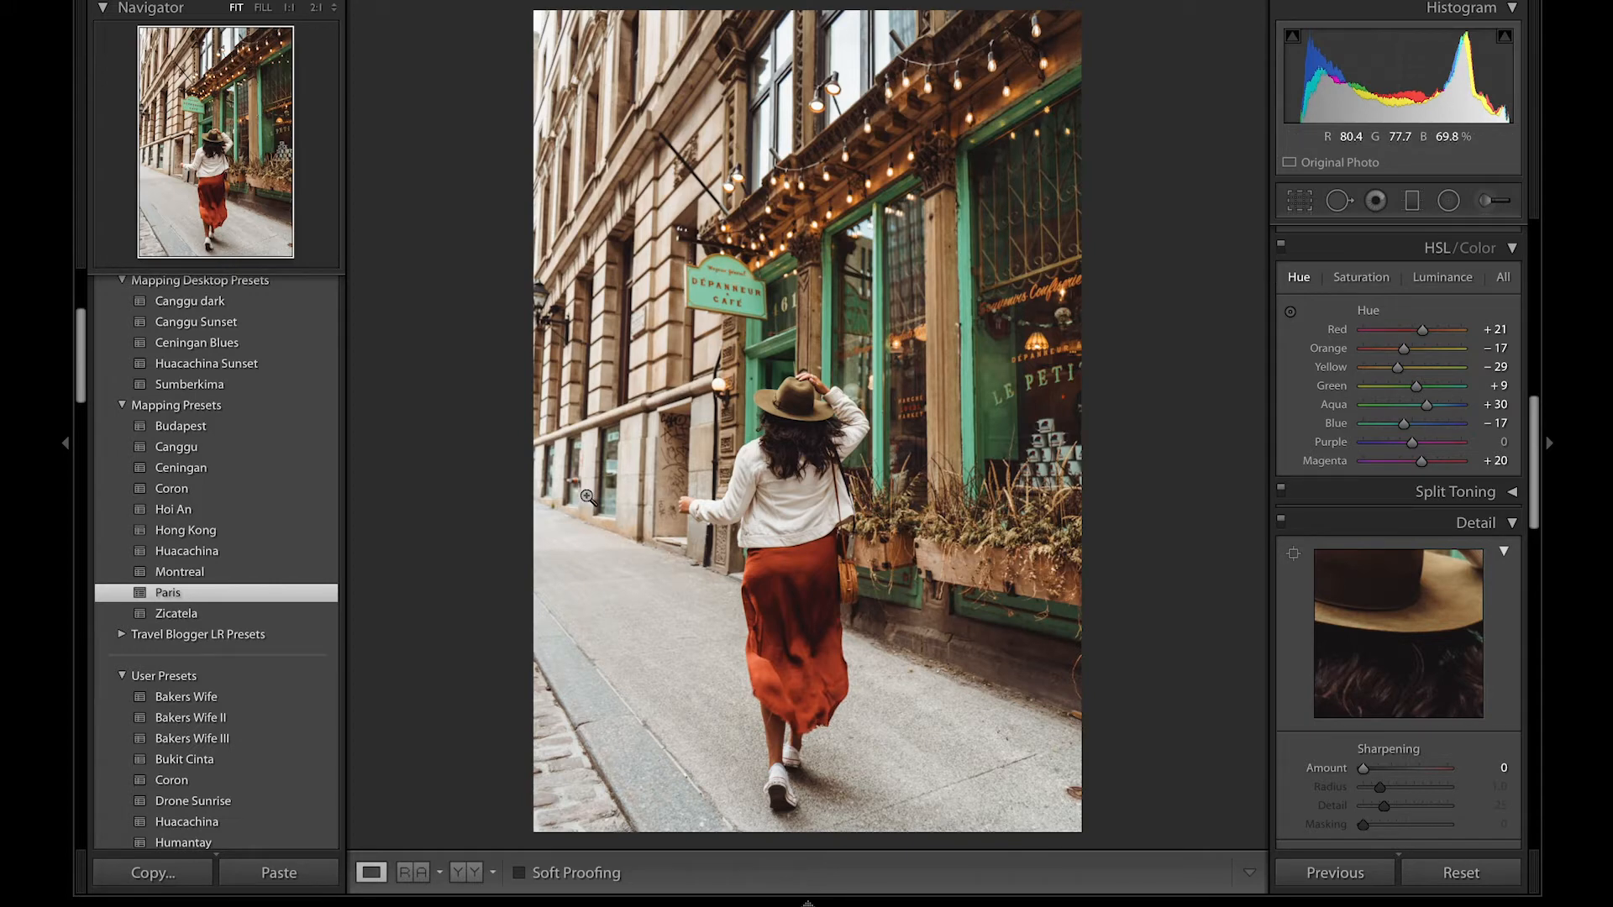
Lower the photo's exposure to −0.10.
scroll(1275, 494, "up", 5)
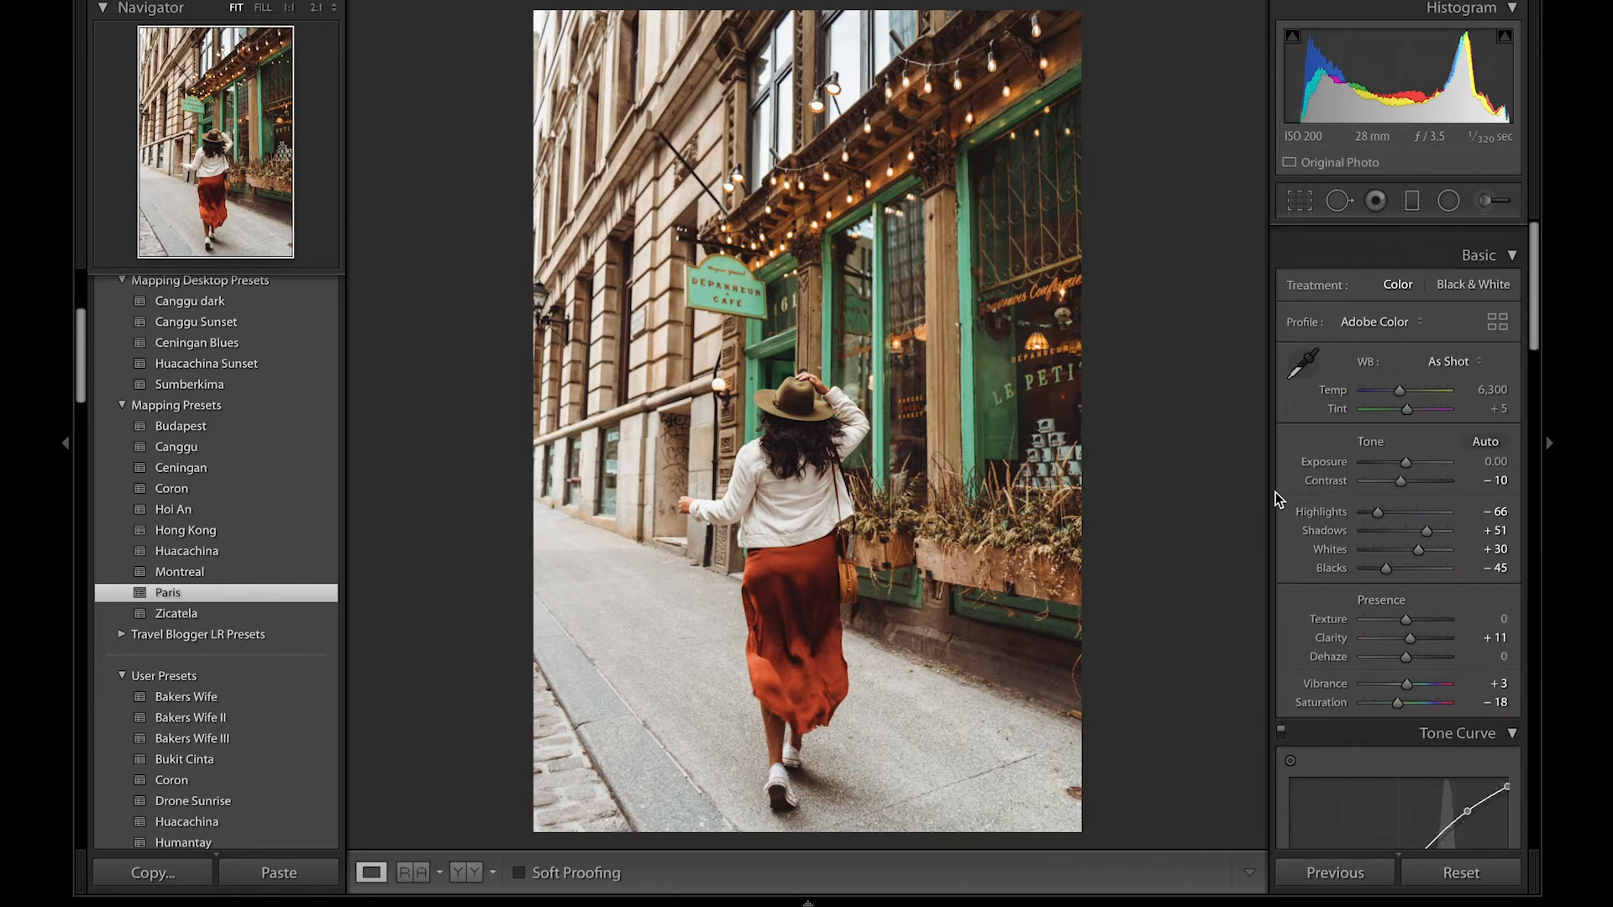
scroll(1275, 494, "down", 1)
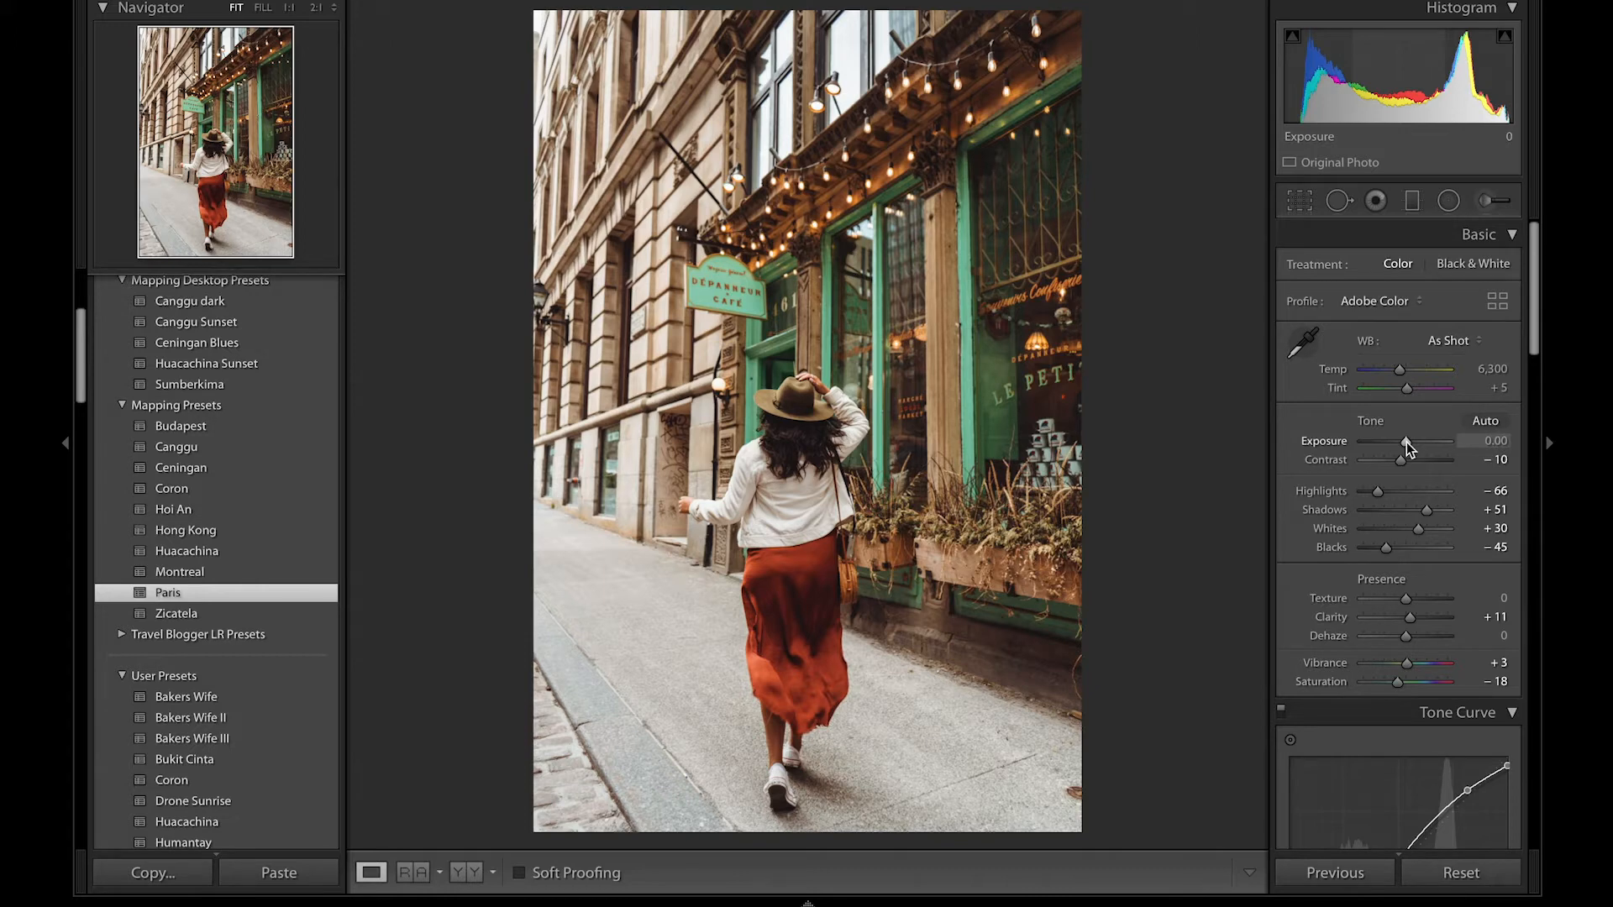
left_click_drag(1407, 441, 1405, 442)
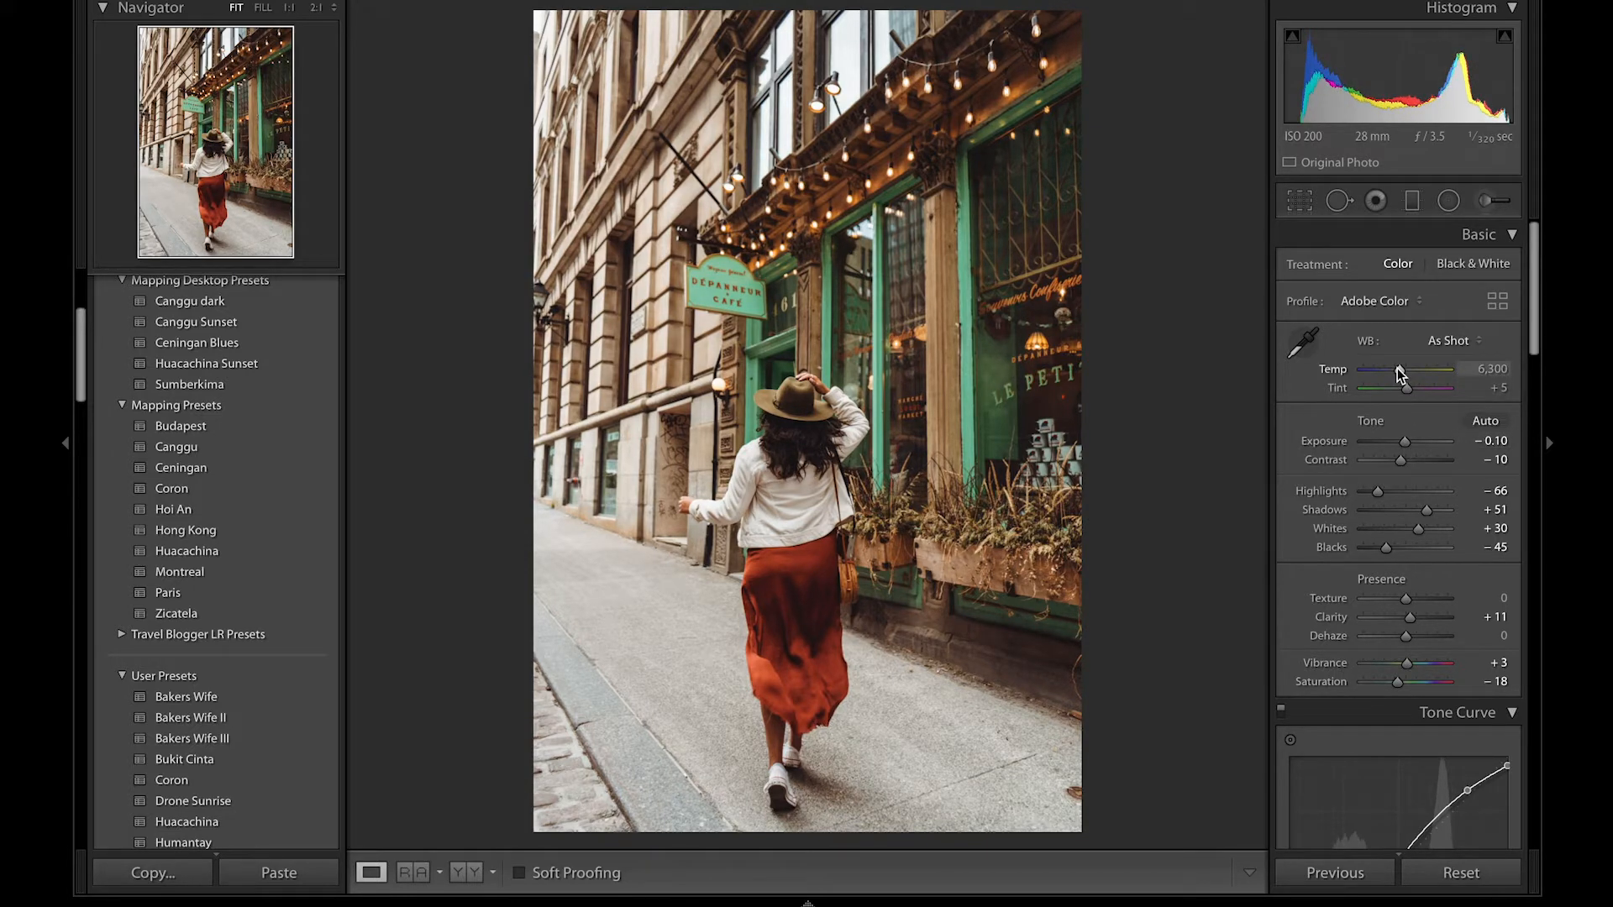
Set the white balance temperature to 6,100 and the tint to +9.
mouse_move(1398, 368)
left_mouse_down()
mouse_move(1384, 366)
mouse_move(1397, 371)
left_mouse_up()
left_click(1476, 367)
type("6100")
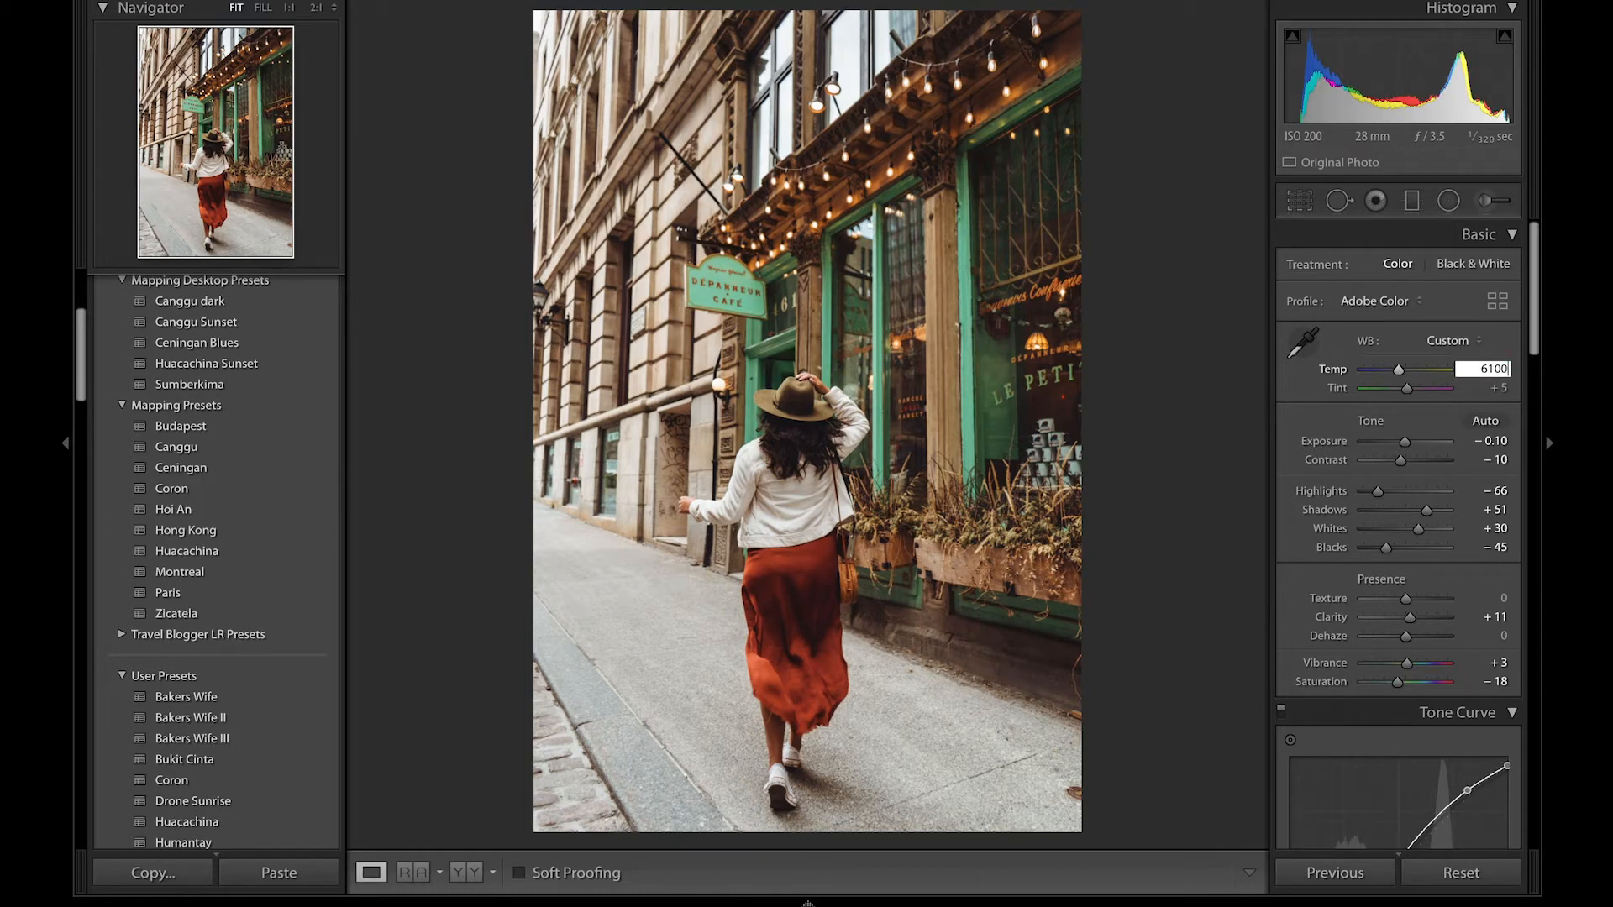
key("Return")
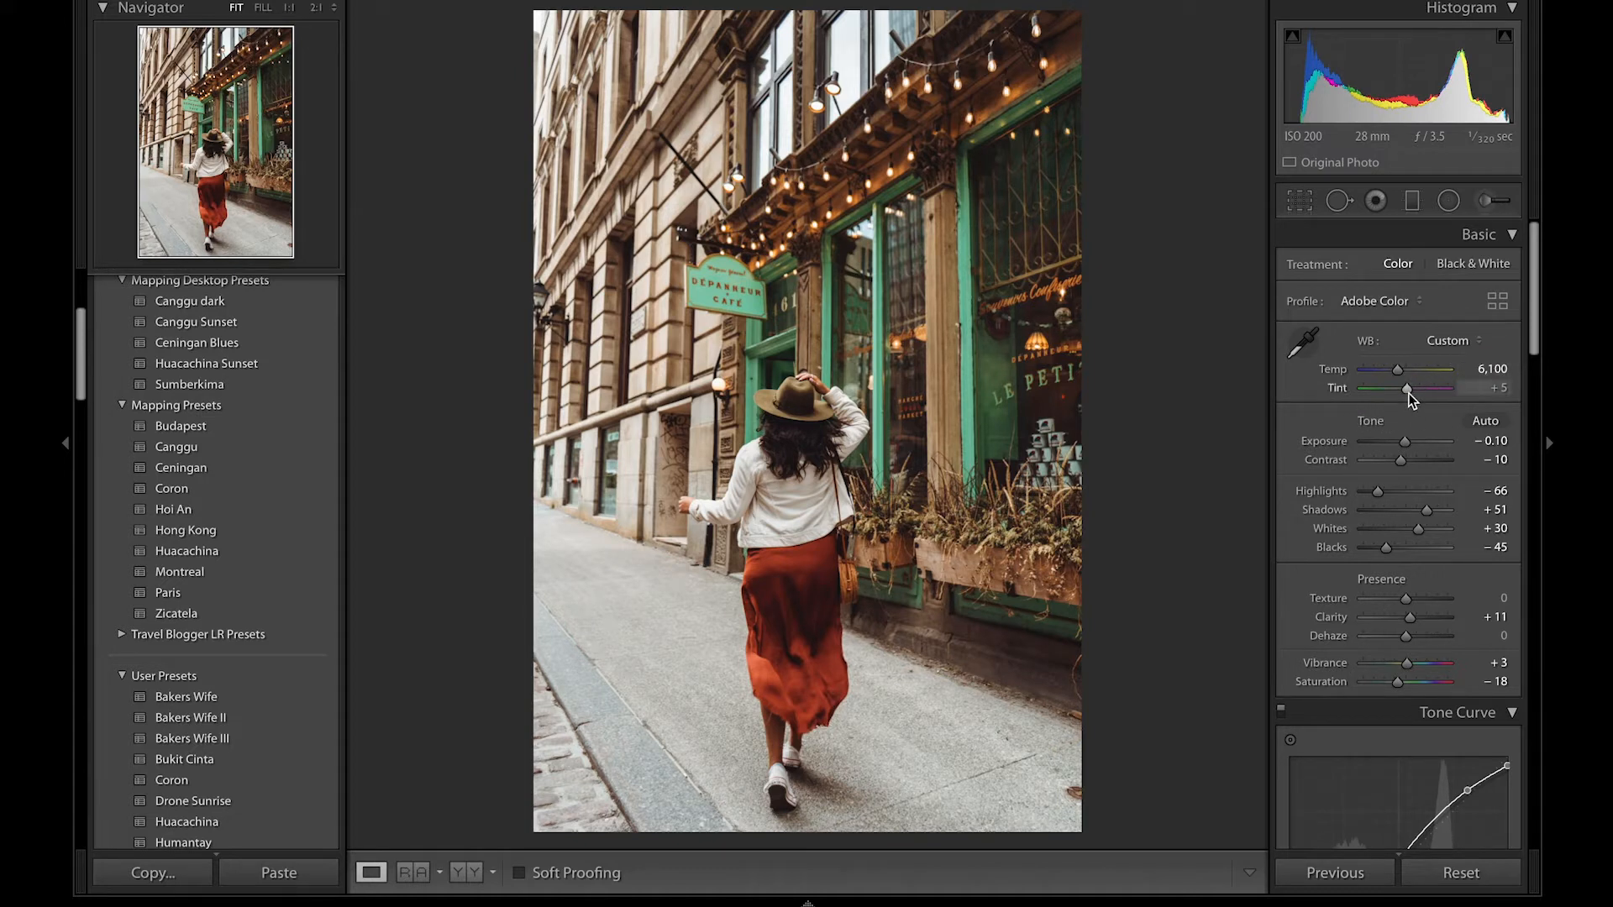
scroll(1409, 393, "up", 4)
scroll(1409, 393, "down", 2)
mouse_move(1410, 393)
left_mouse_down()
mouse_move(1428, 395)
mouse_move(1398, 395)
mouse_move(1423, 395)
mouse_move(1410, 389)
left_mouse_up()
Raise the shadows to +68 and lower the highlights to −86.
scroll(1306, 501, "down", 2)
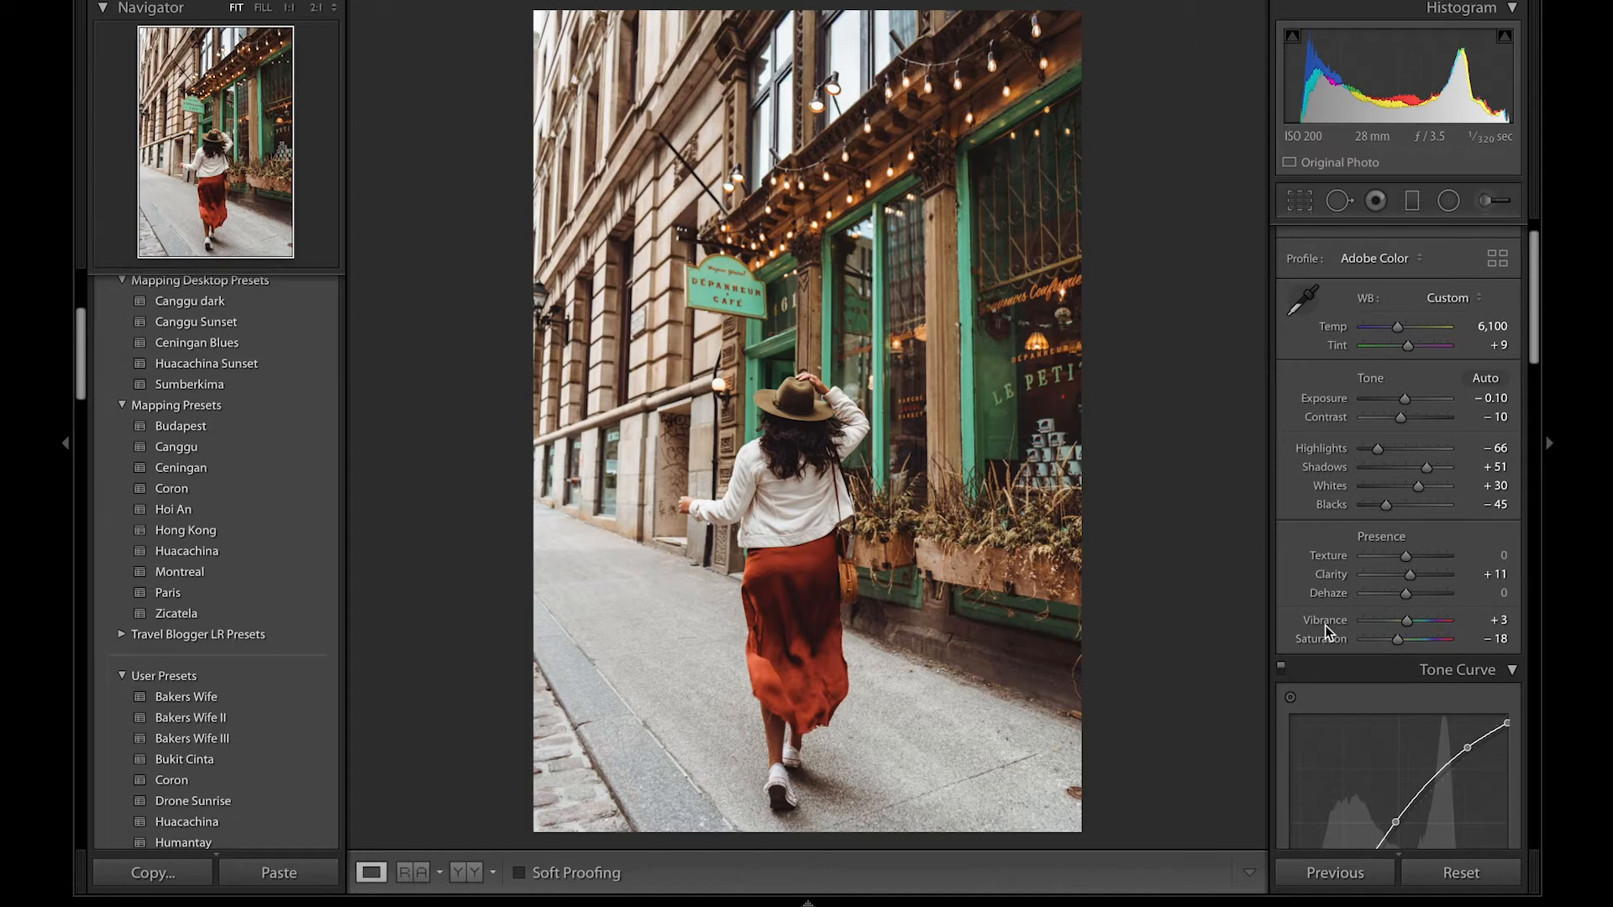
left_click_drag(1428, 467, 1435, 467)
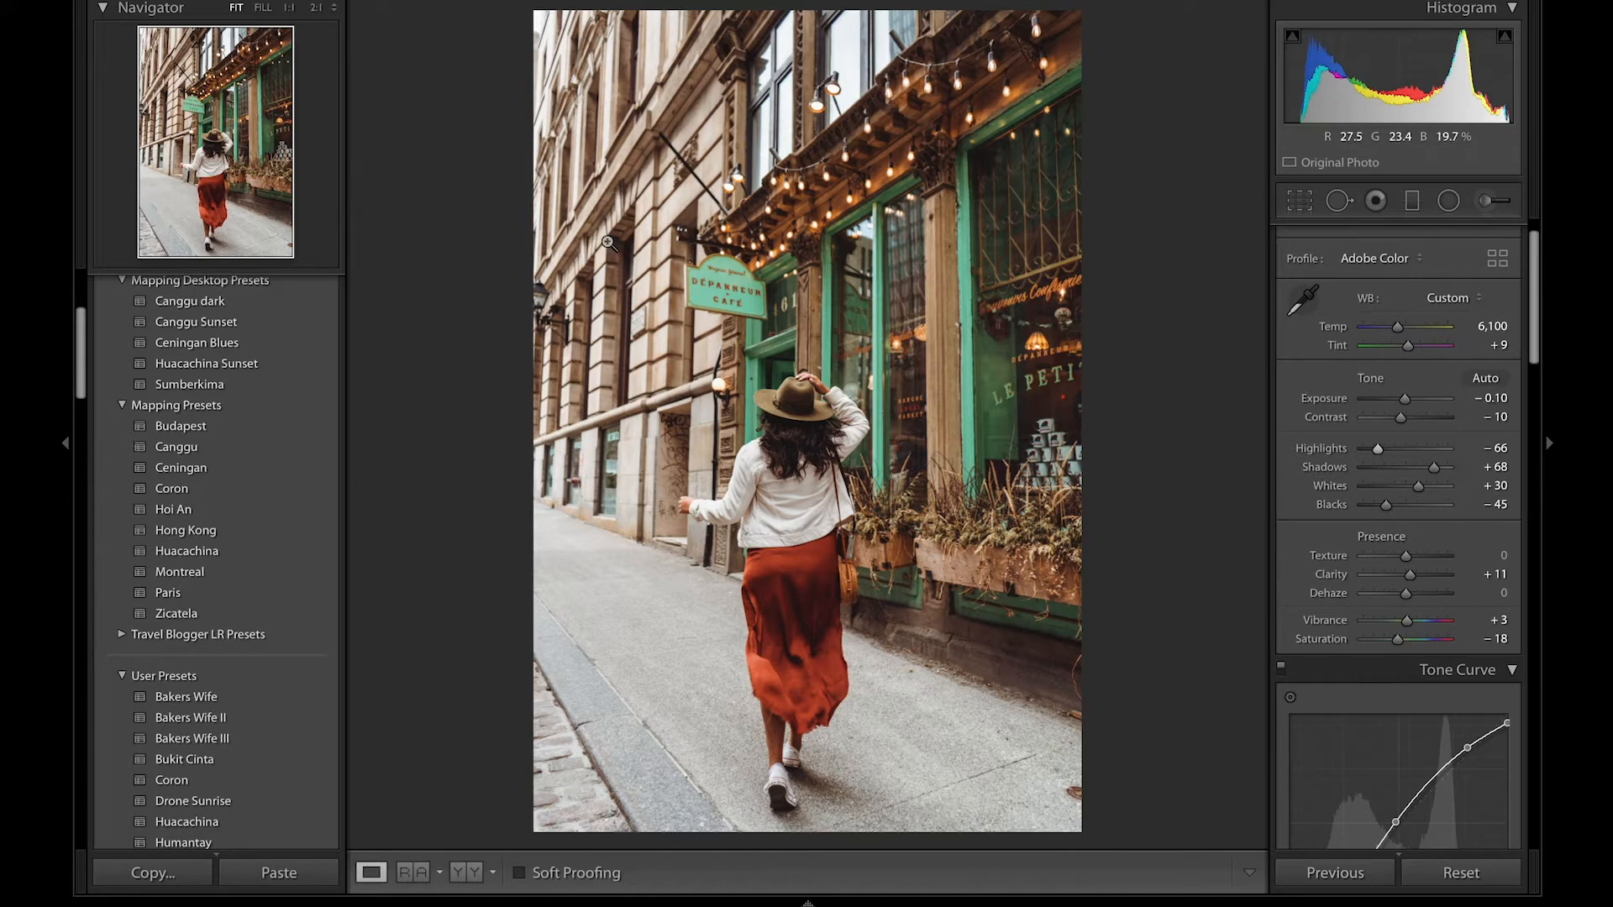
left_click_drag(1376, 447, 1367, 450)
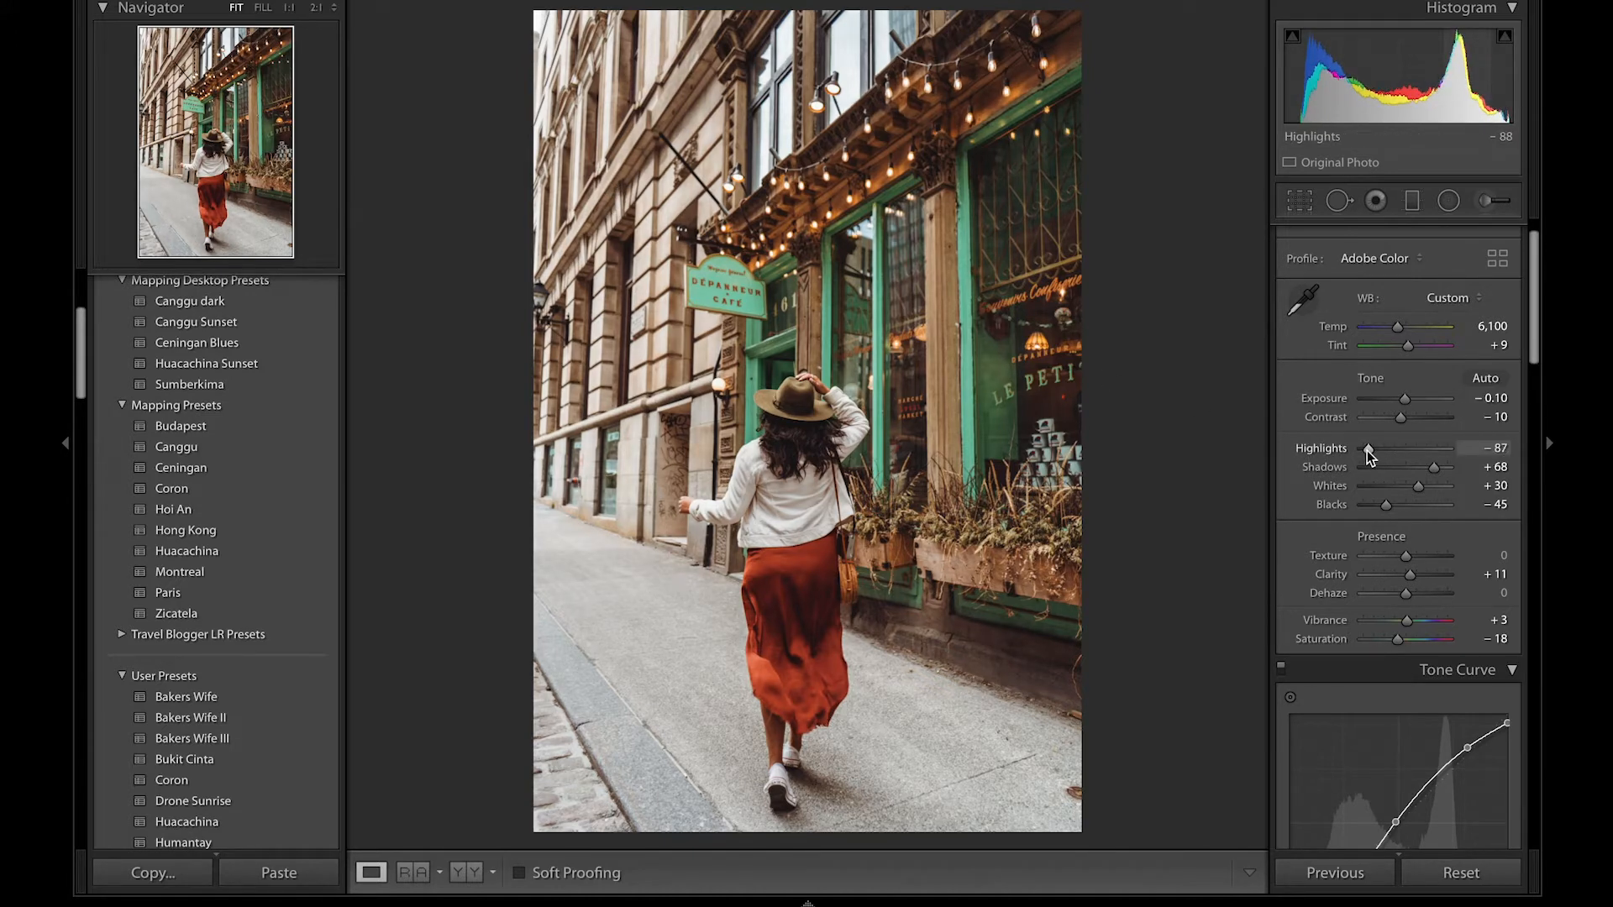
left_click_drag(1368, 451, 1369, 450)
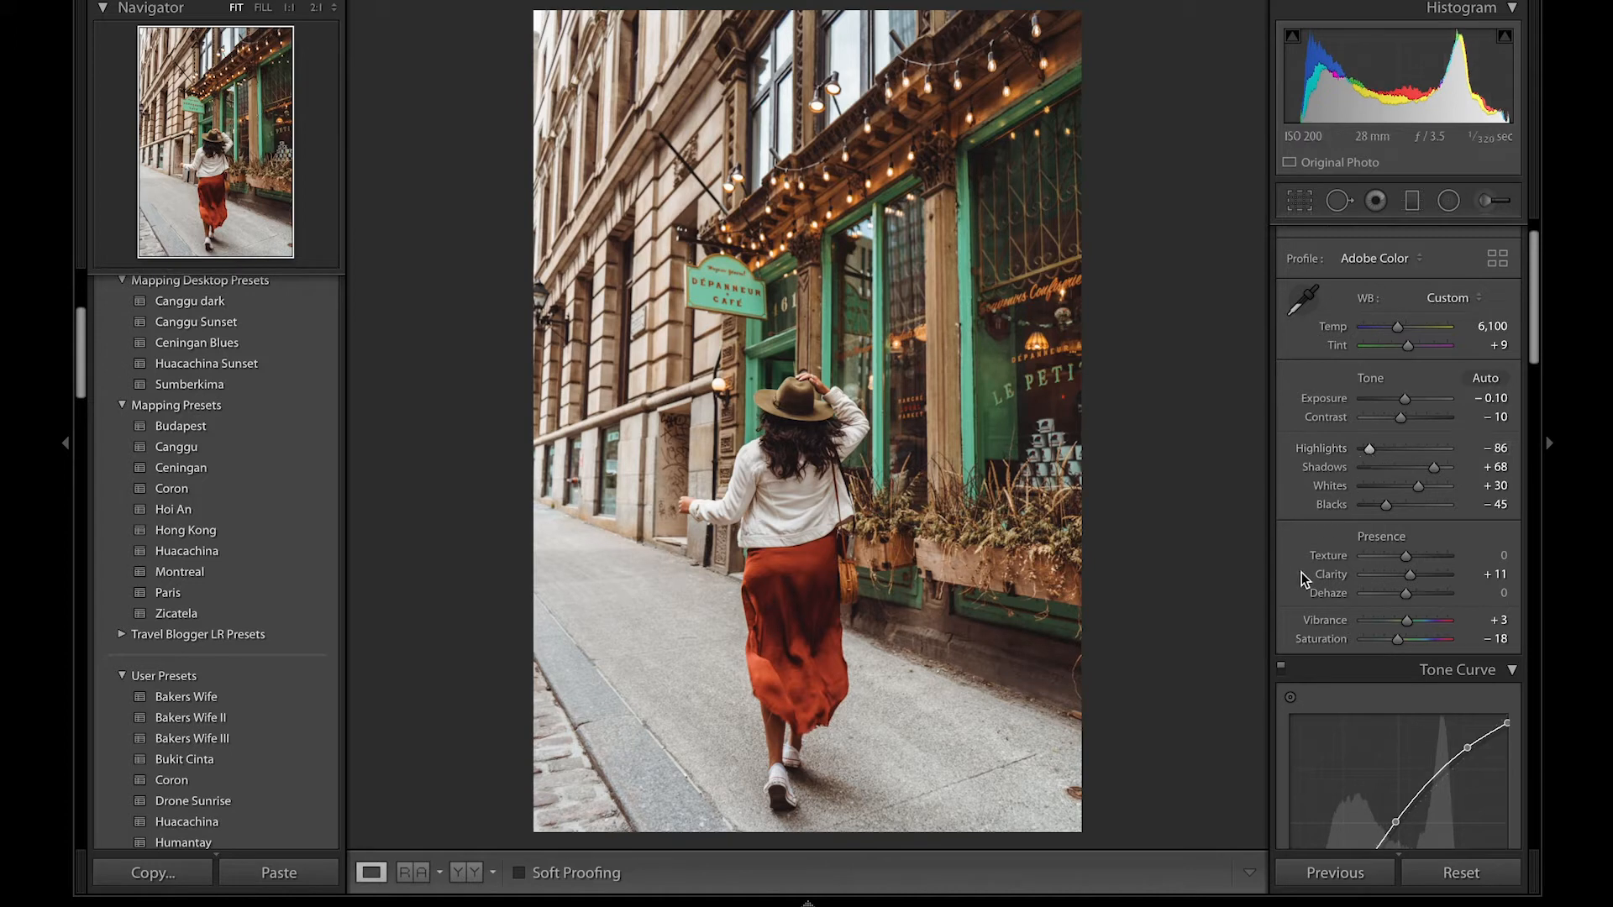
Try moving the black point and the shadow point of the RGB tone curve, undoing each change.
scroll(1308, 569, "down", 5)
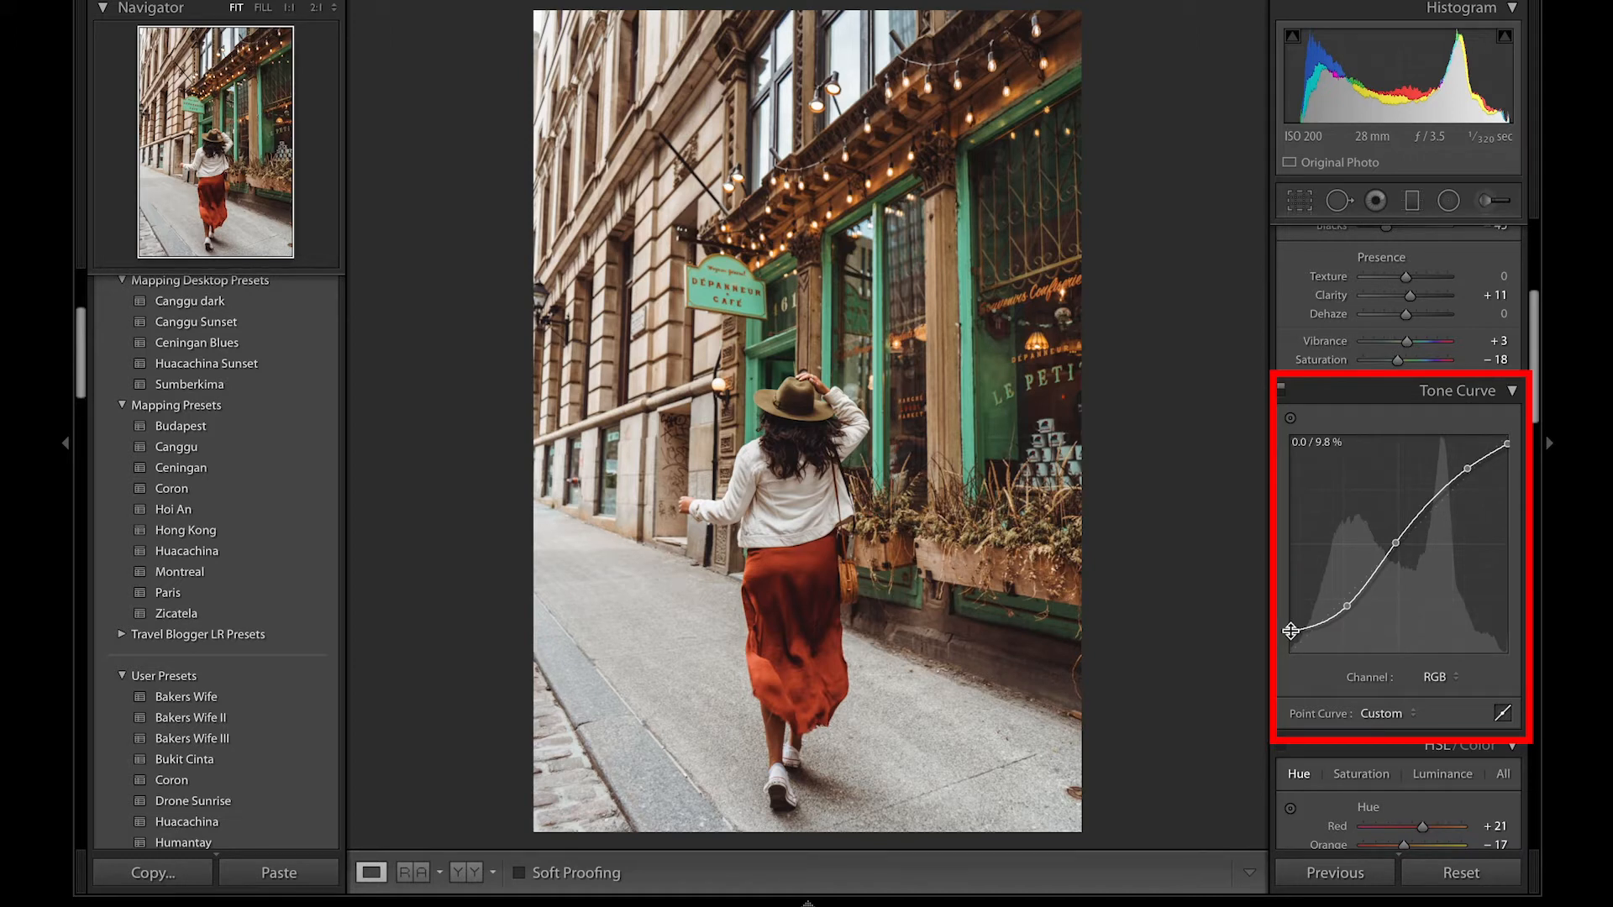
mouse_move(1290, 630)
left_mouse_down()
mouse_move(1288, 653)
mouse_move(1286, 603)
mouse_move(1282, 633)
left_mouse_up()
key("ctrl+z")
left_click_drag(1348, 603, 1345, 610)
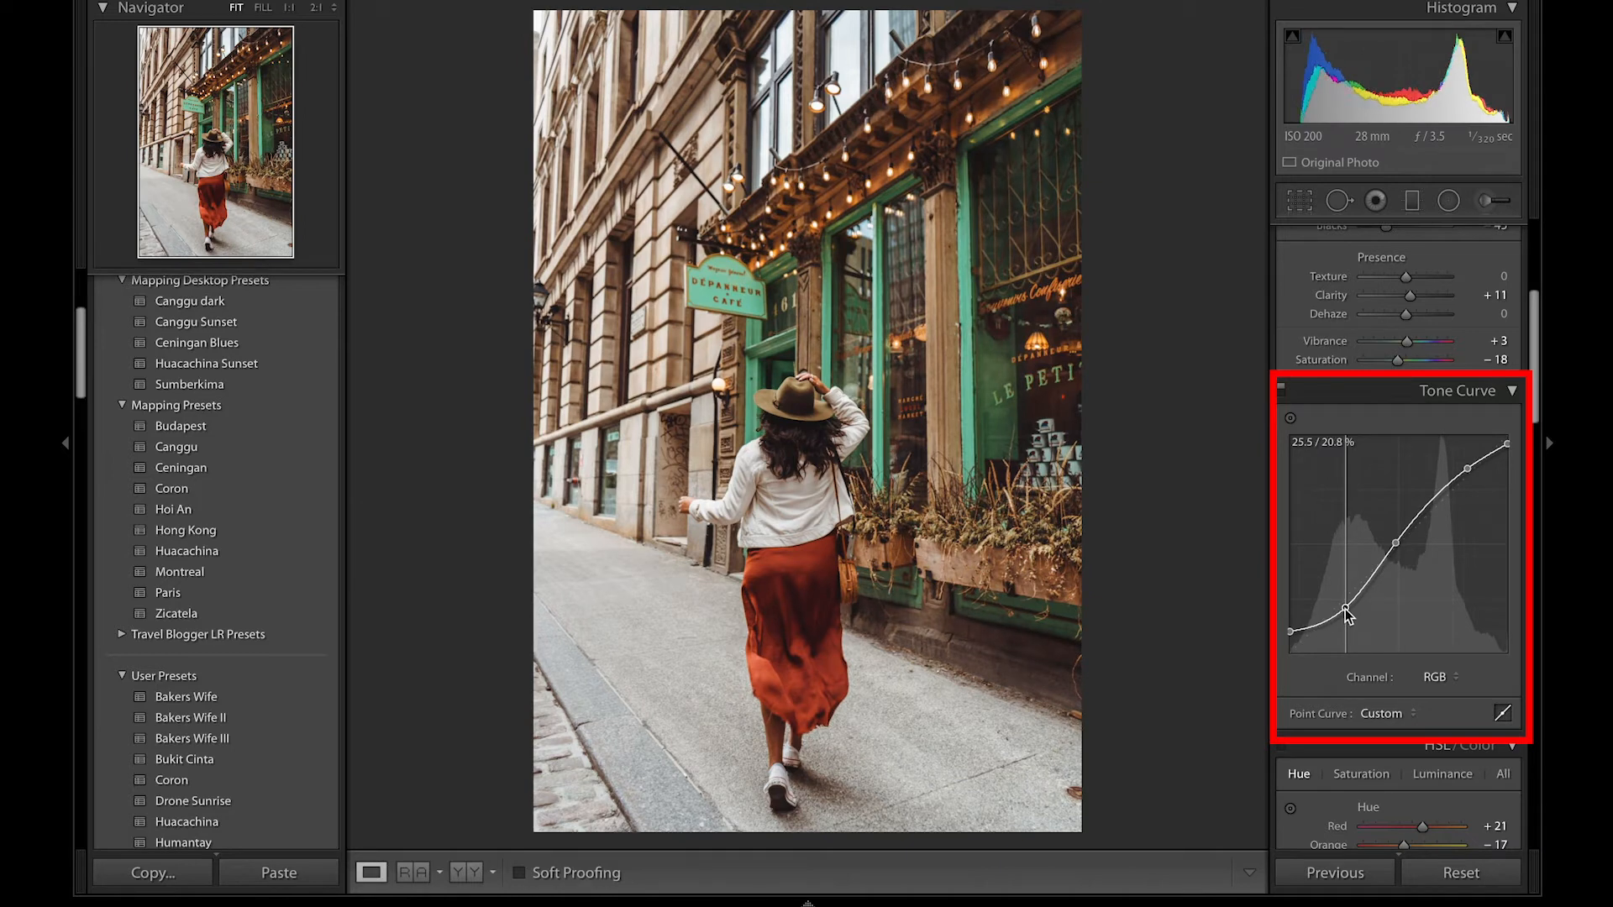
key("ctrl+z")
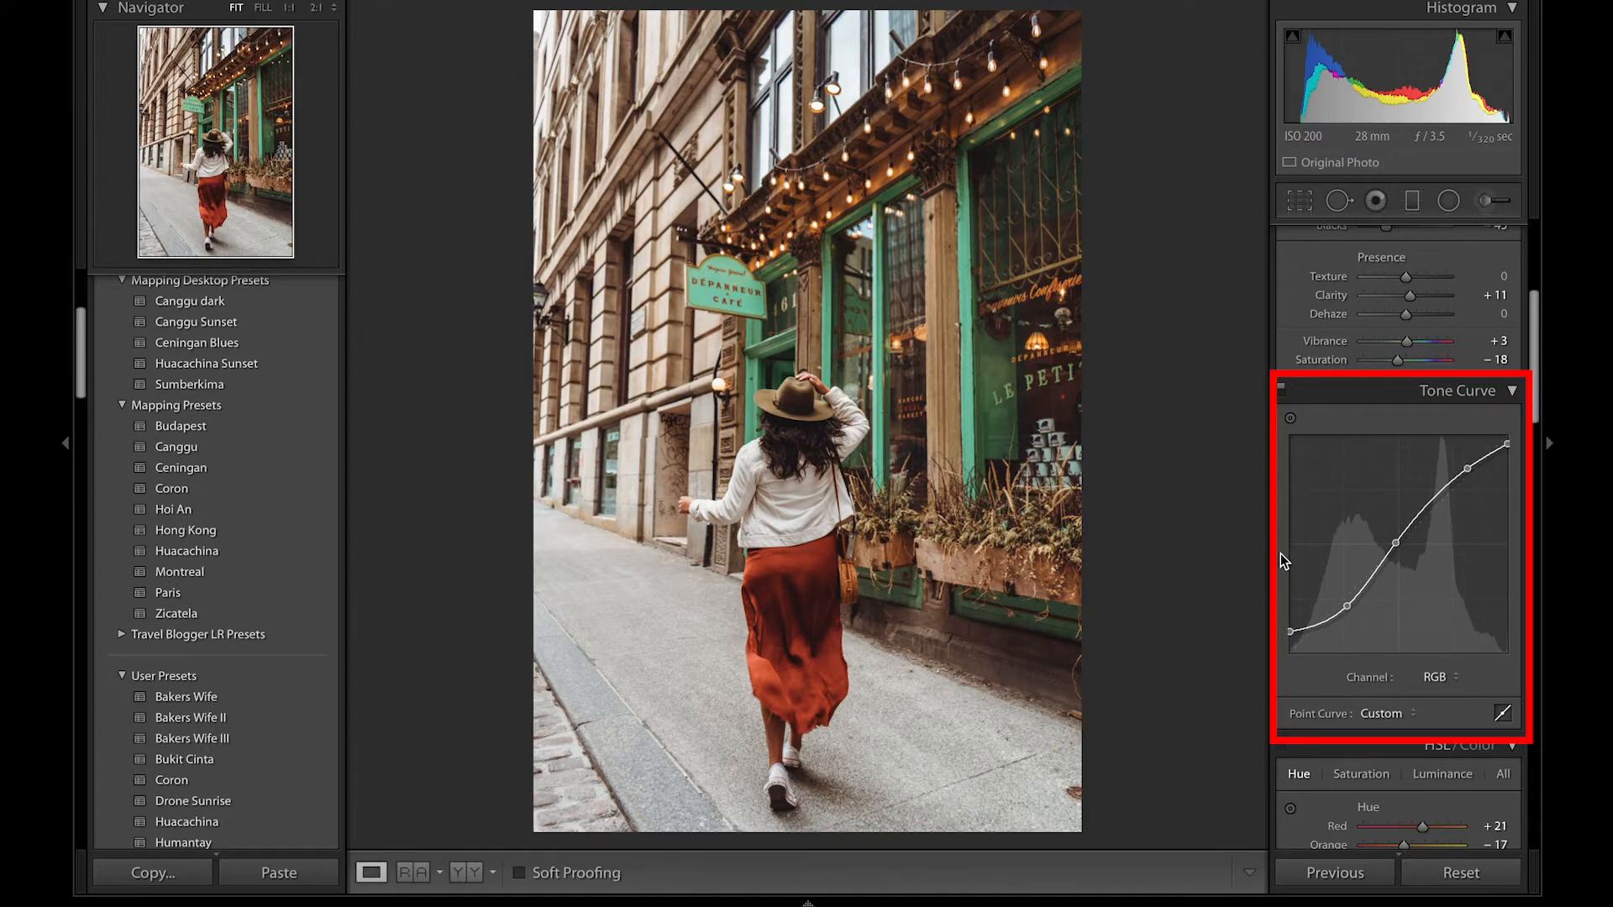
Set the HSL saturation to +41 for Red, −62 for Green and −90 for Blue.
scroll(1280, 553, "up", 5)
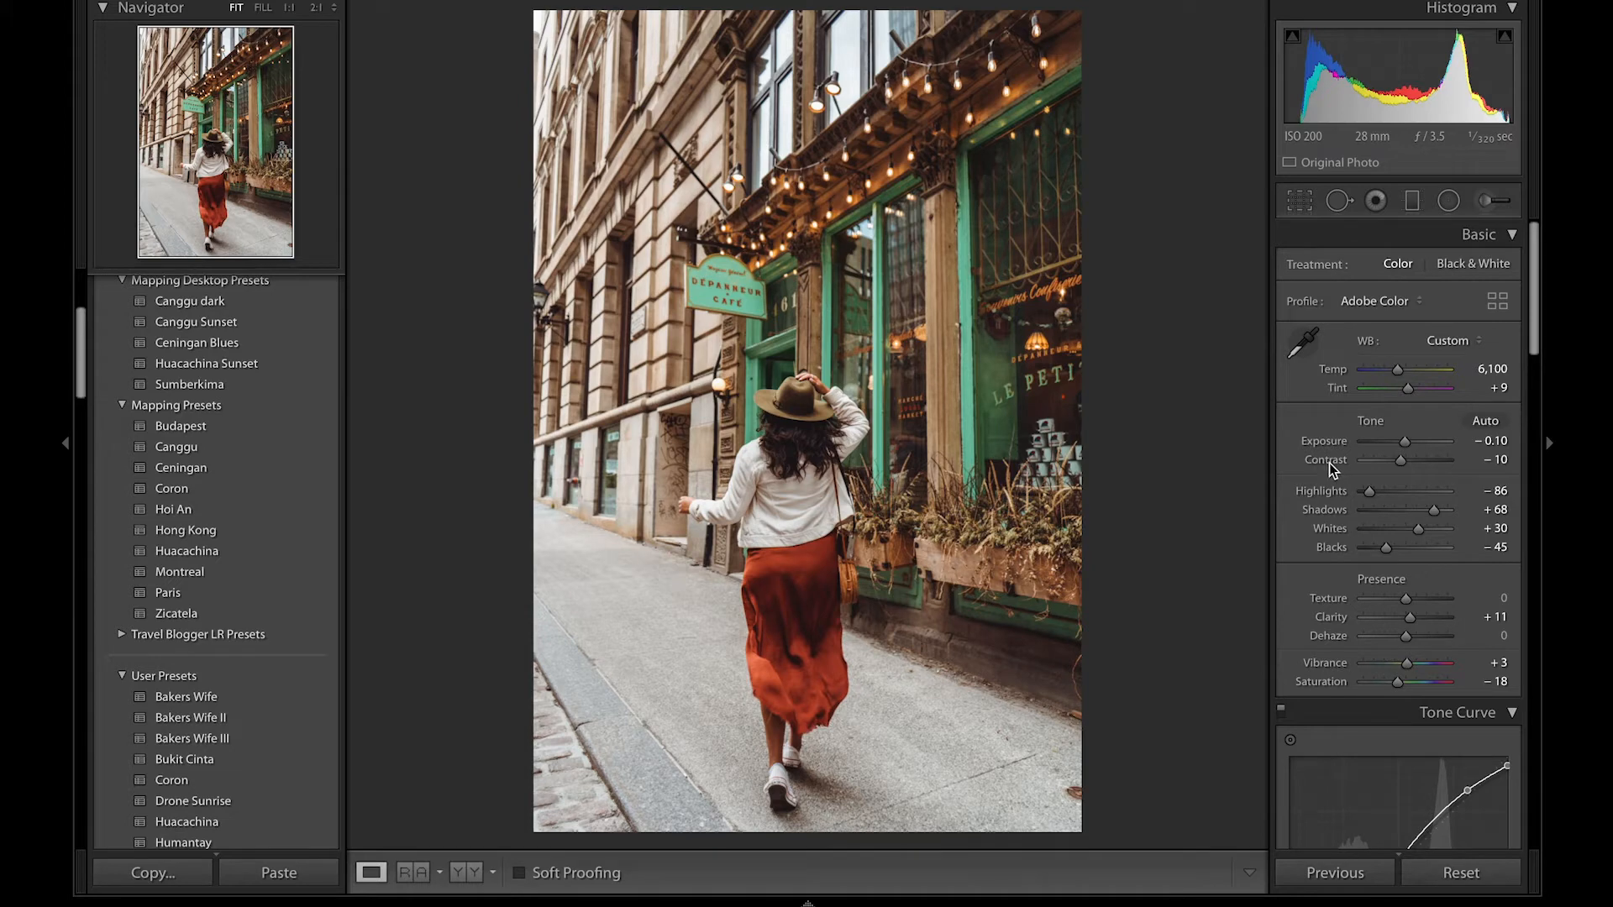
scroll(1302, 464, "down", 3)
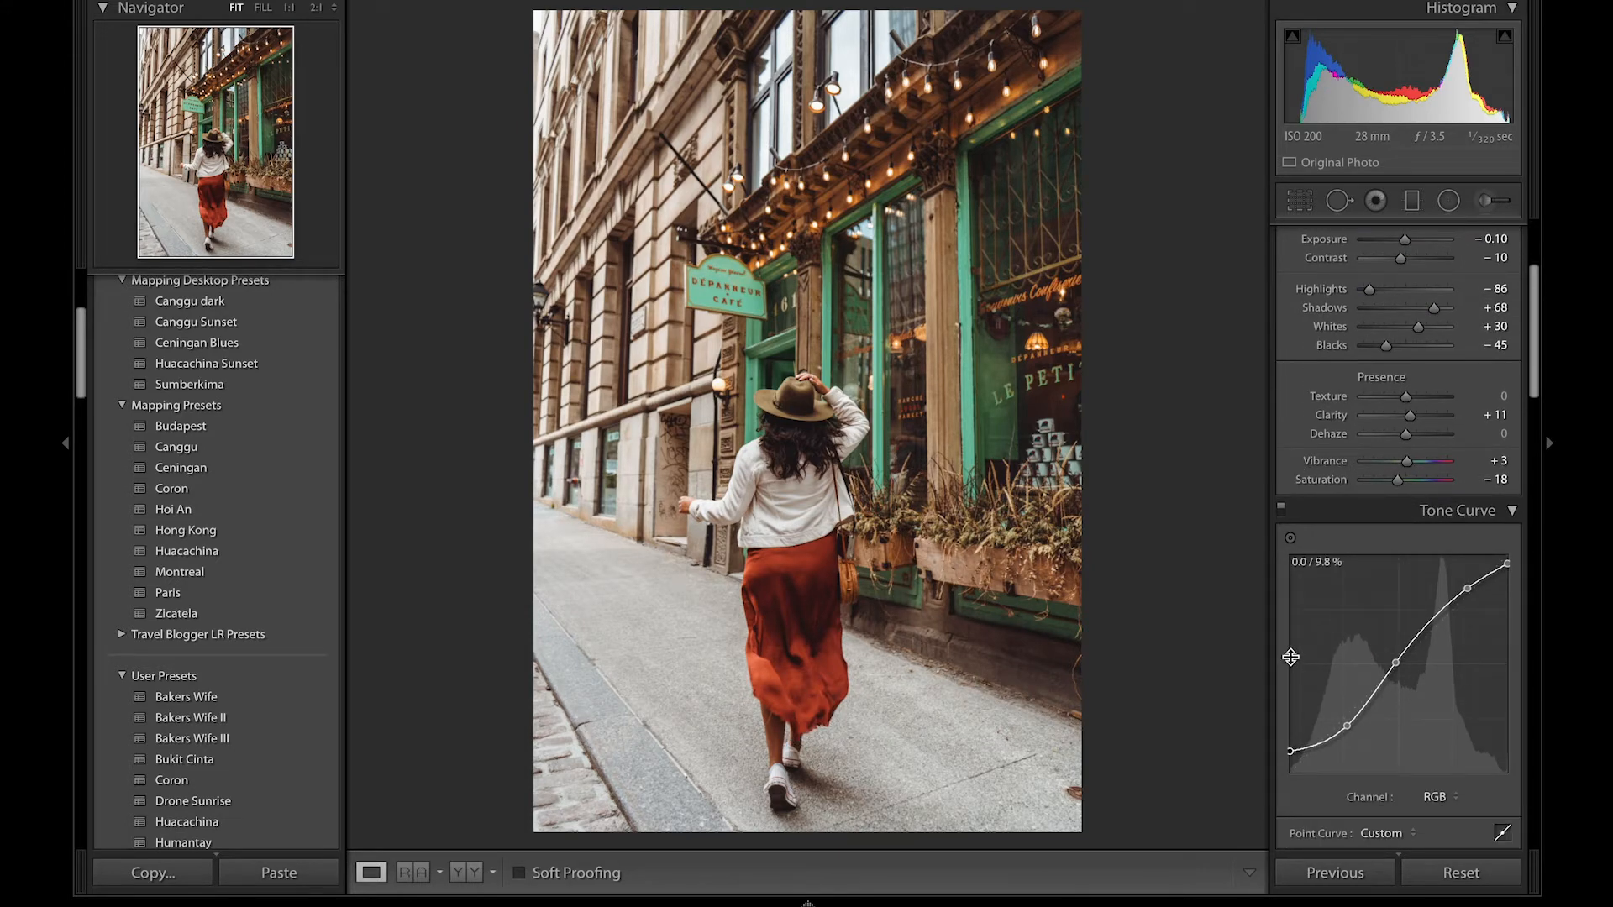
scroll(1290, 657, "down", 8)
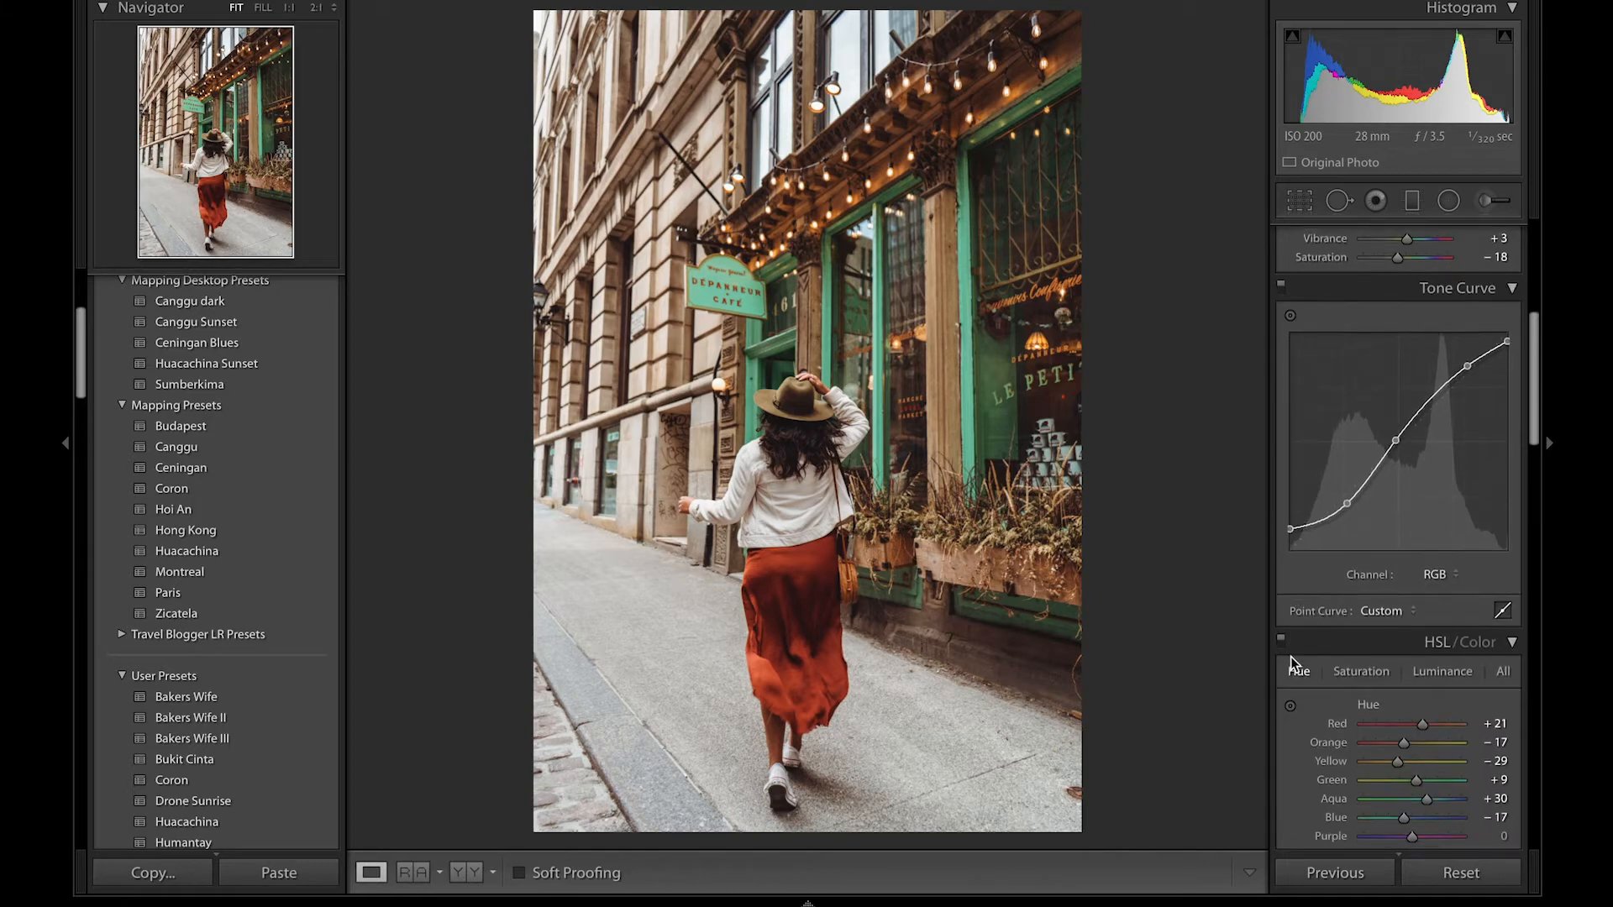
scroll(1291, 657, "down", 1)
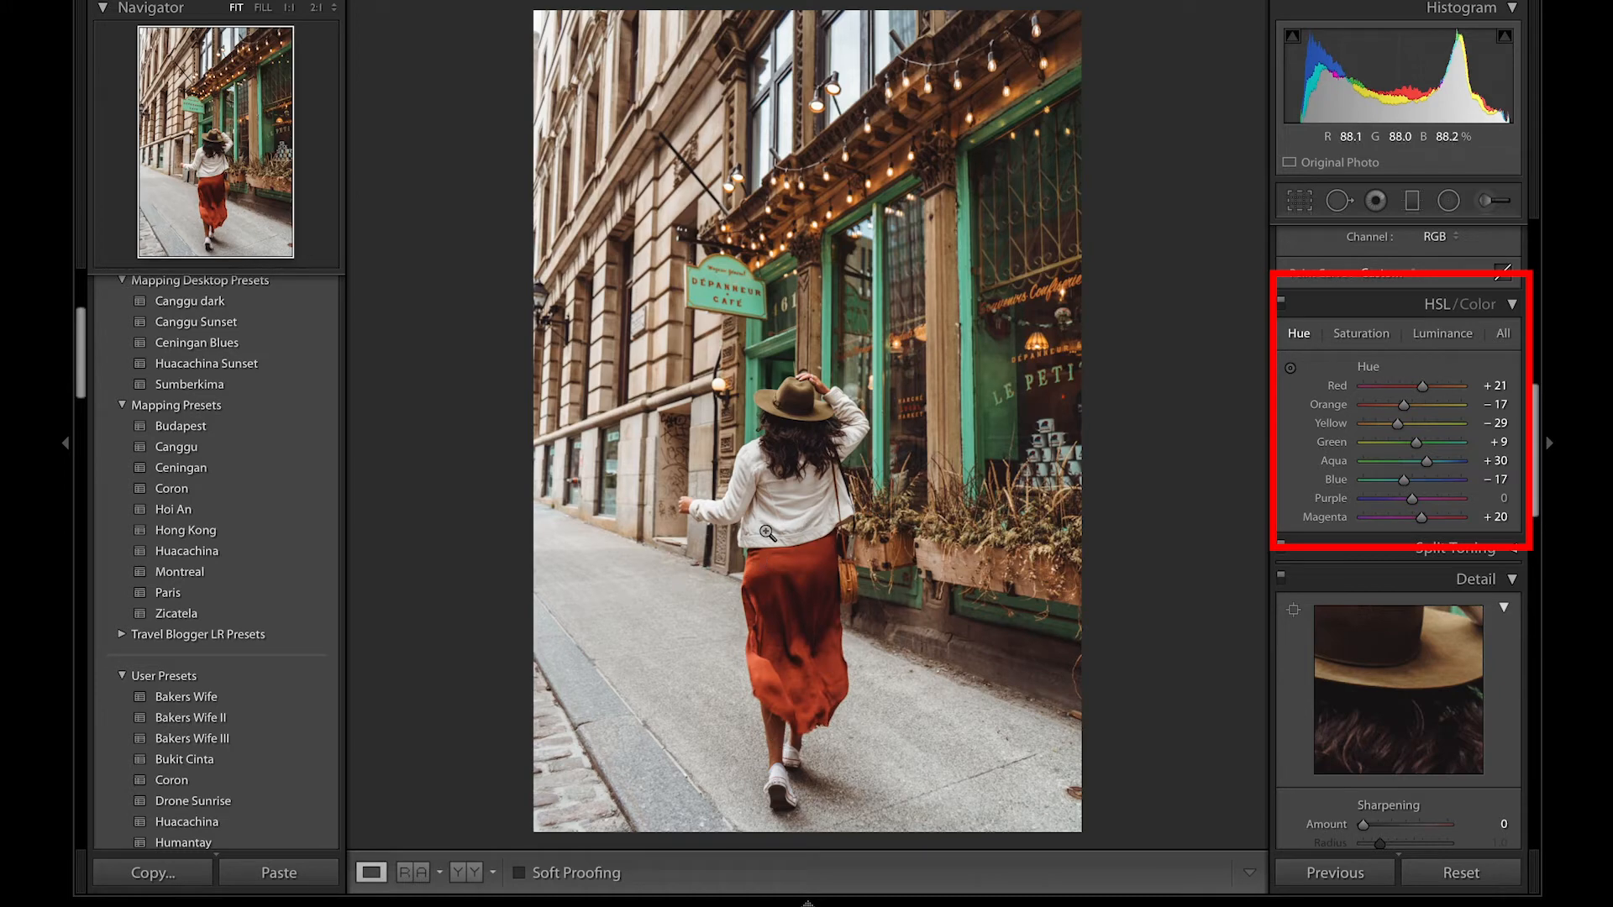
left_click(1365, 334)
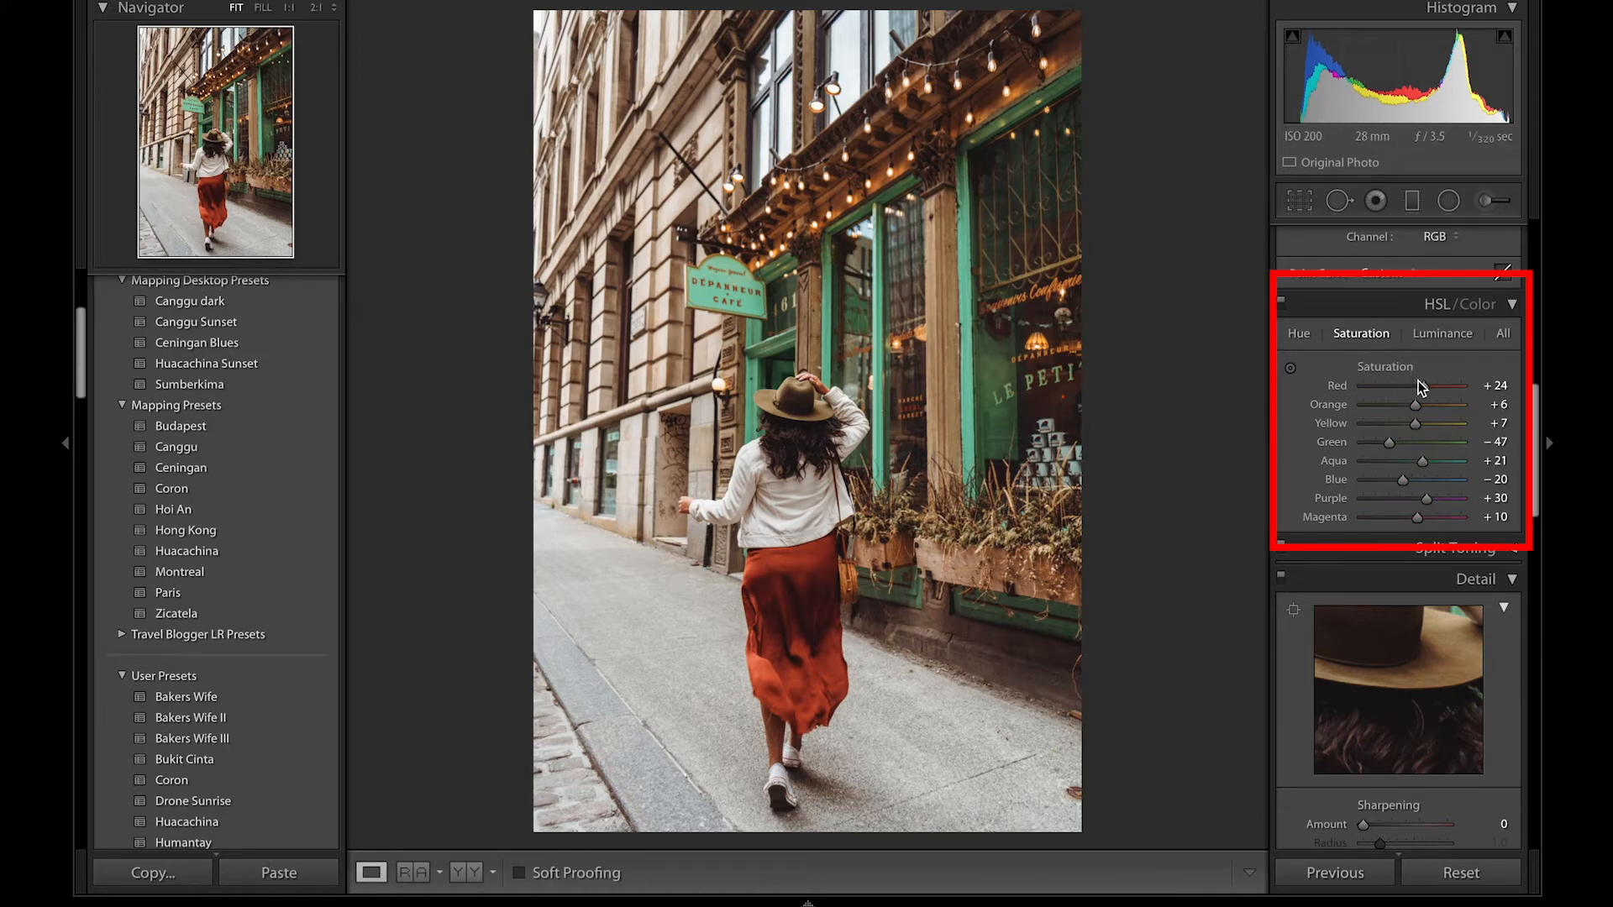
left_click_drag(1424, 387, 1433, 382)
left_click_drag(1434, 380, 1431, 382)
left_click_drag(1403, 482, 1378, 446)
left_click_drag(1380, 446, 1380, 446)
Shift the storefront's hues to Green +70 and Aqua +48, starting with targeted adjustment on the sign, and slightly reduce the Aqua saturation.
left_click(1299, 334)
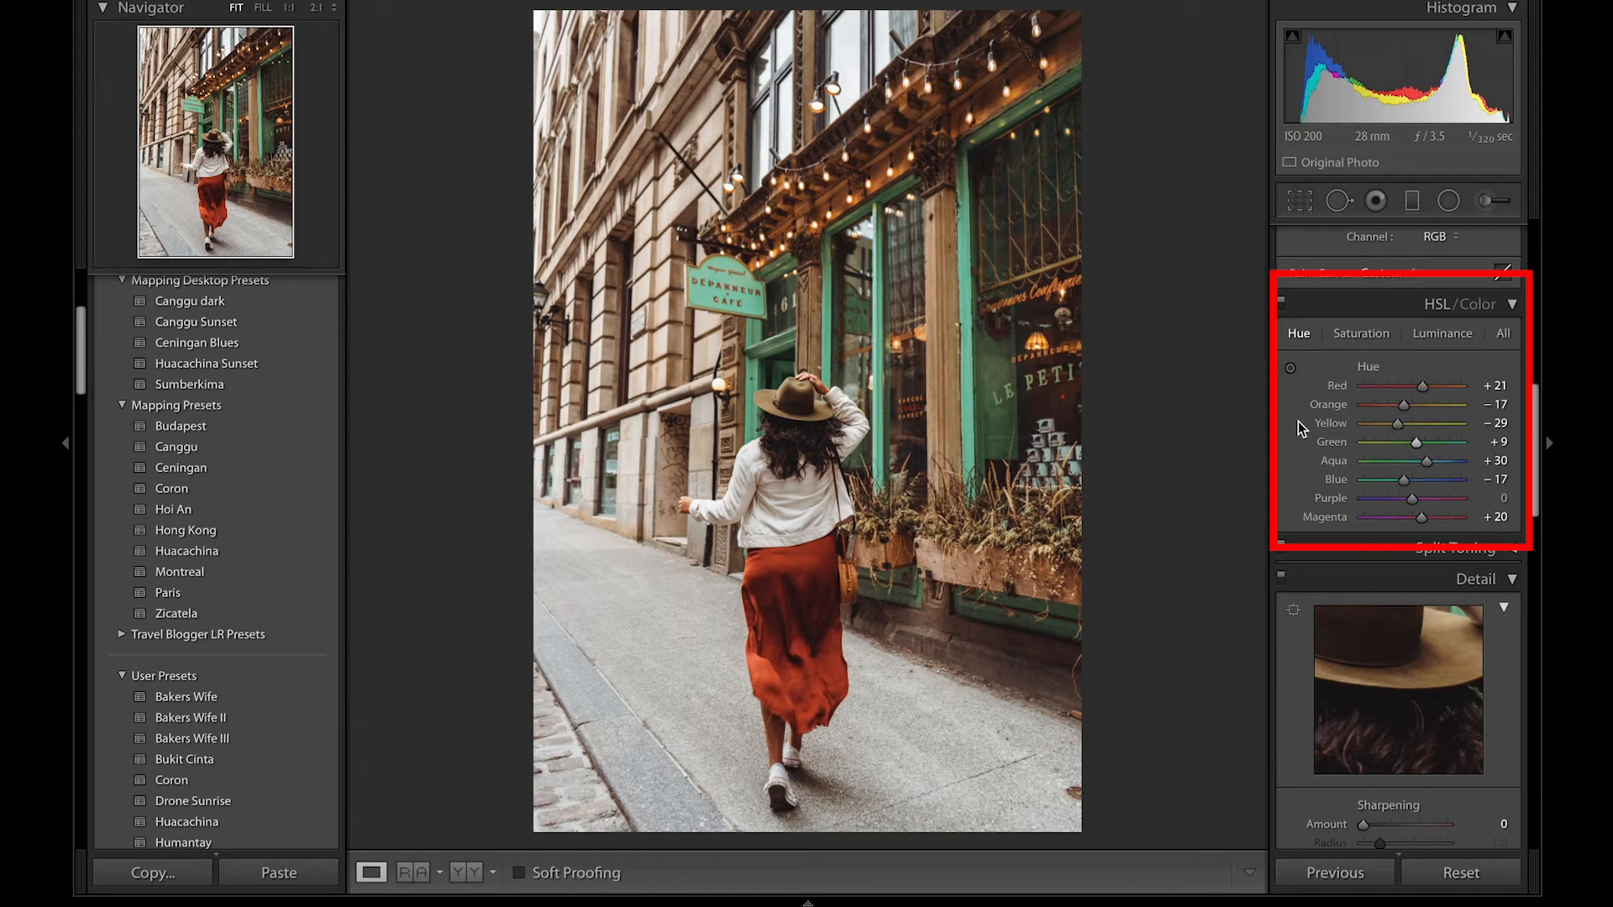
left_click(1290, 370)
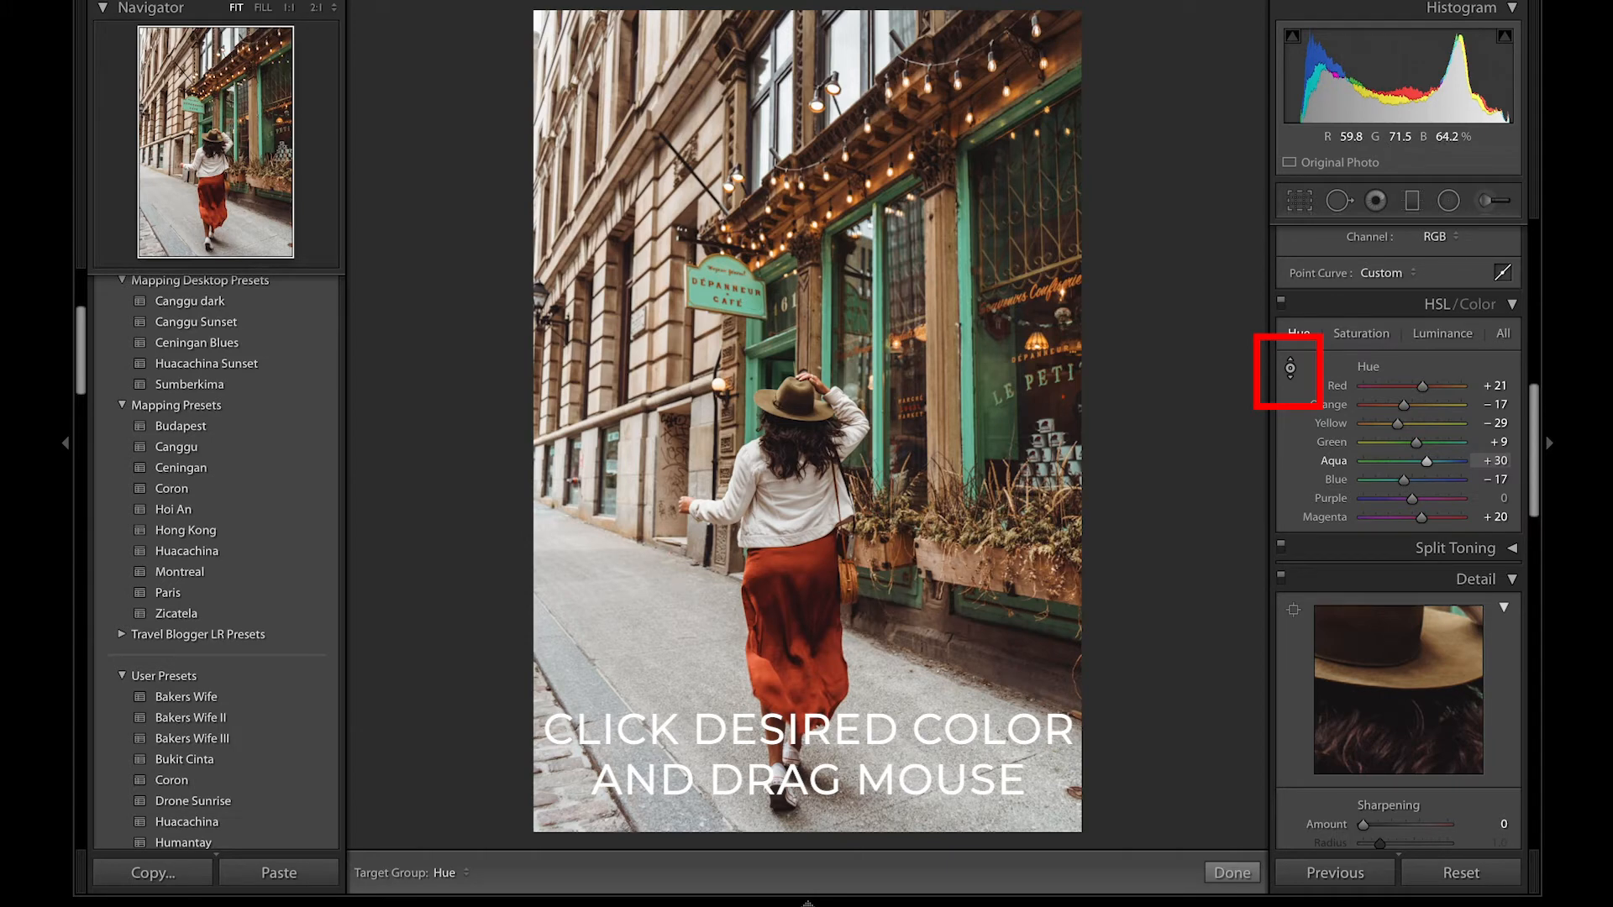
left_click_drag(726, 290, 727, 385)
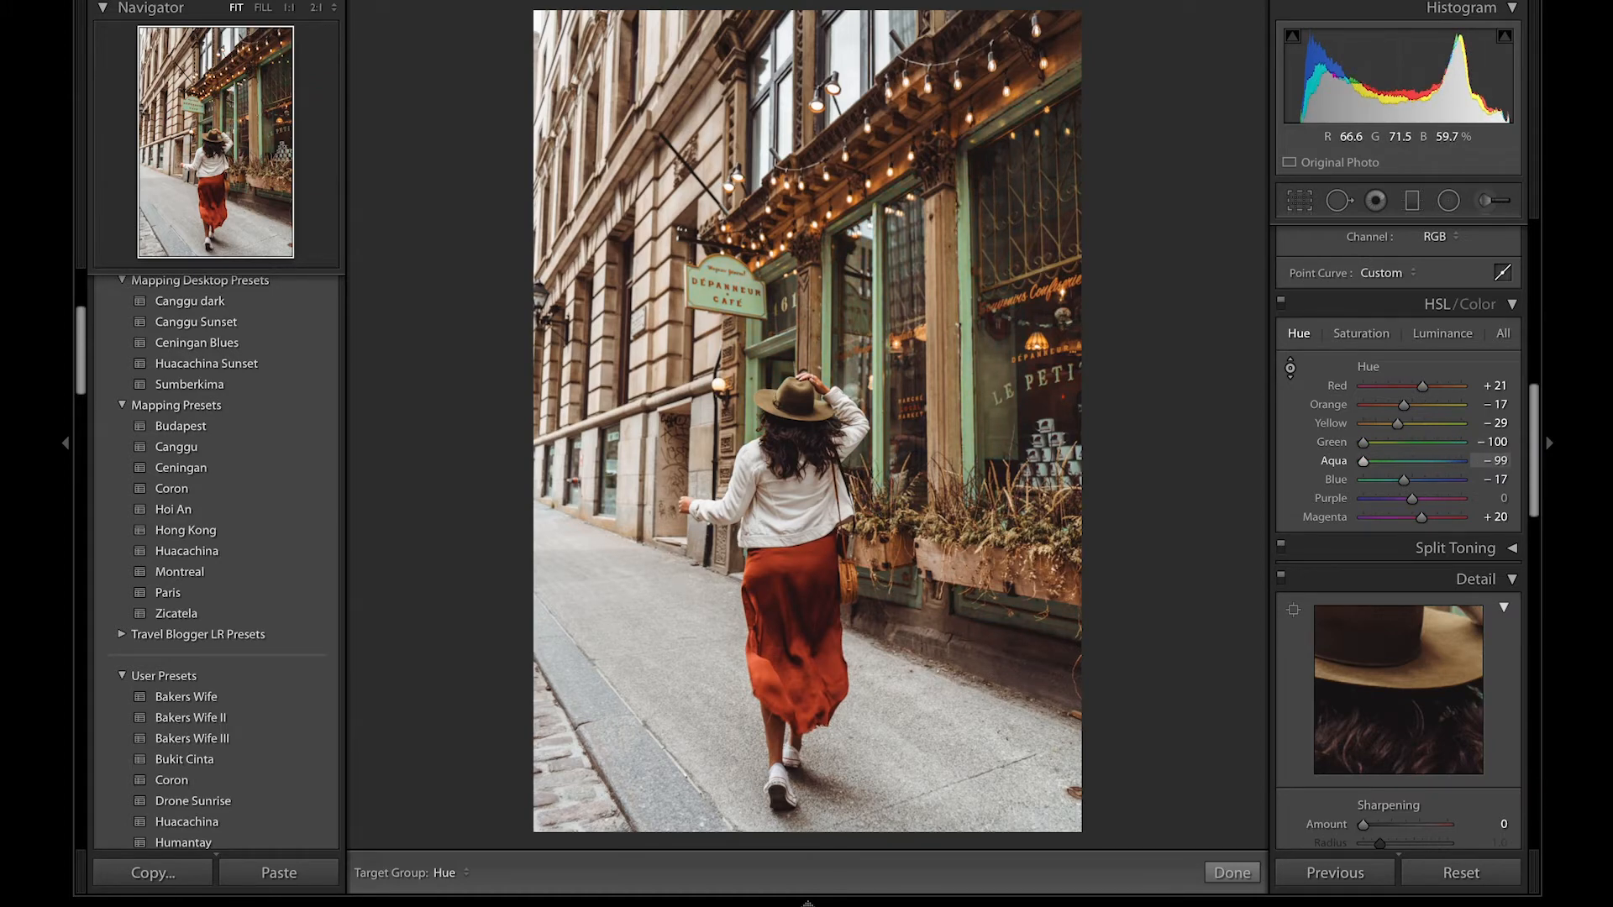
left_click_drag(727, 385, 726, 259)
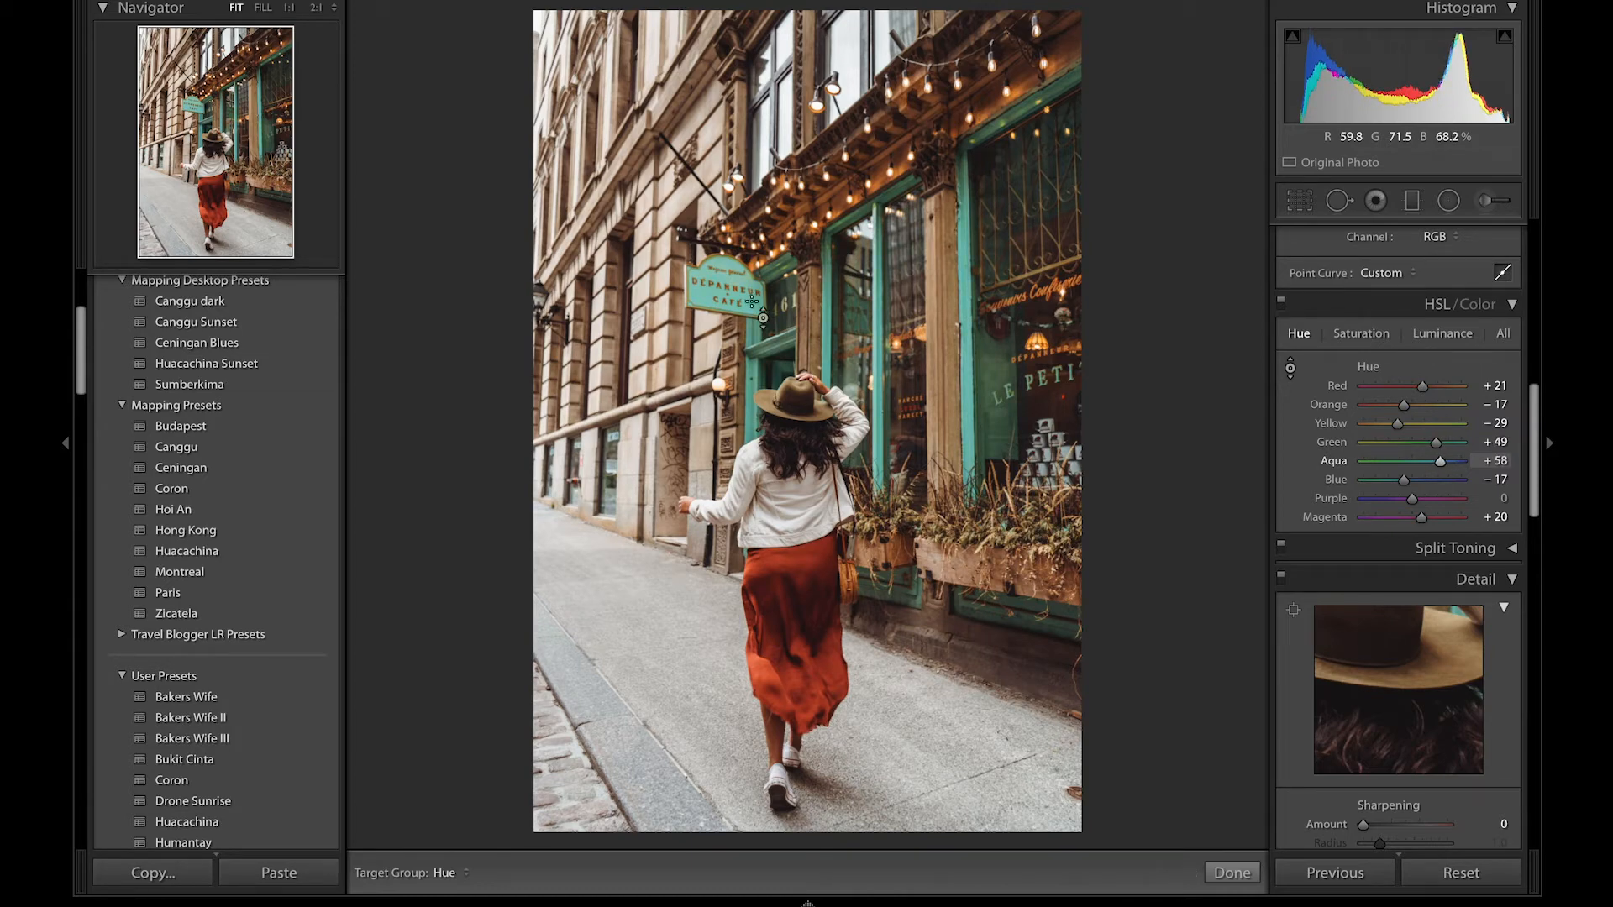
mouse_move(1436, 440)
left_mouse_down()
mouse_move(1448, 451)
mouse_move(1433, 461)
left_mouse_up()
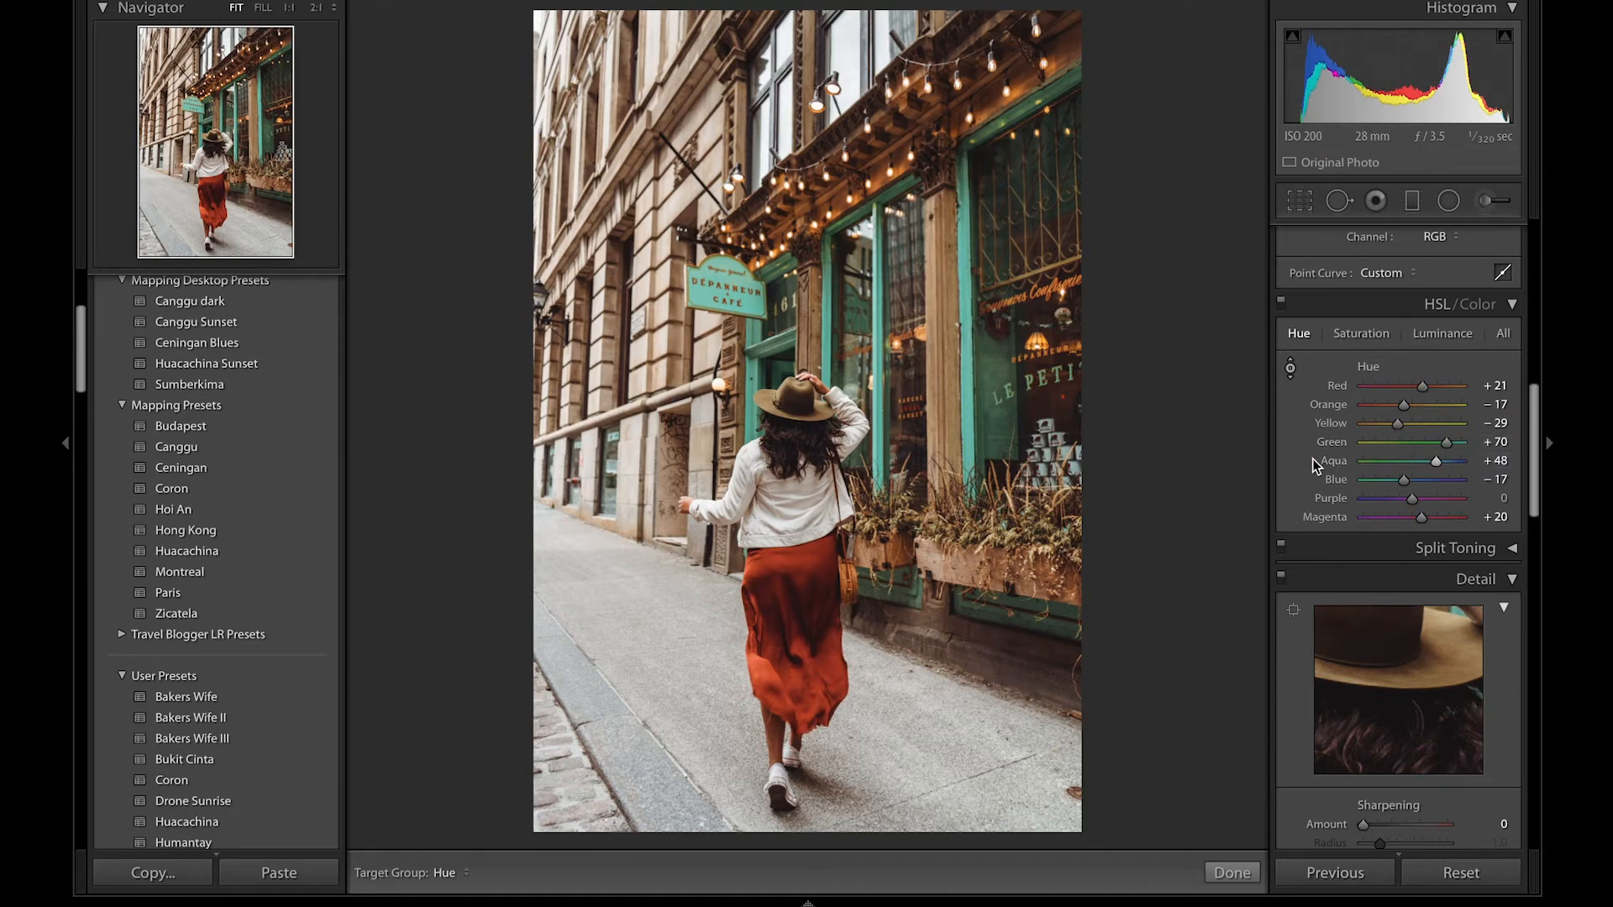
left_click(1343, 327)
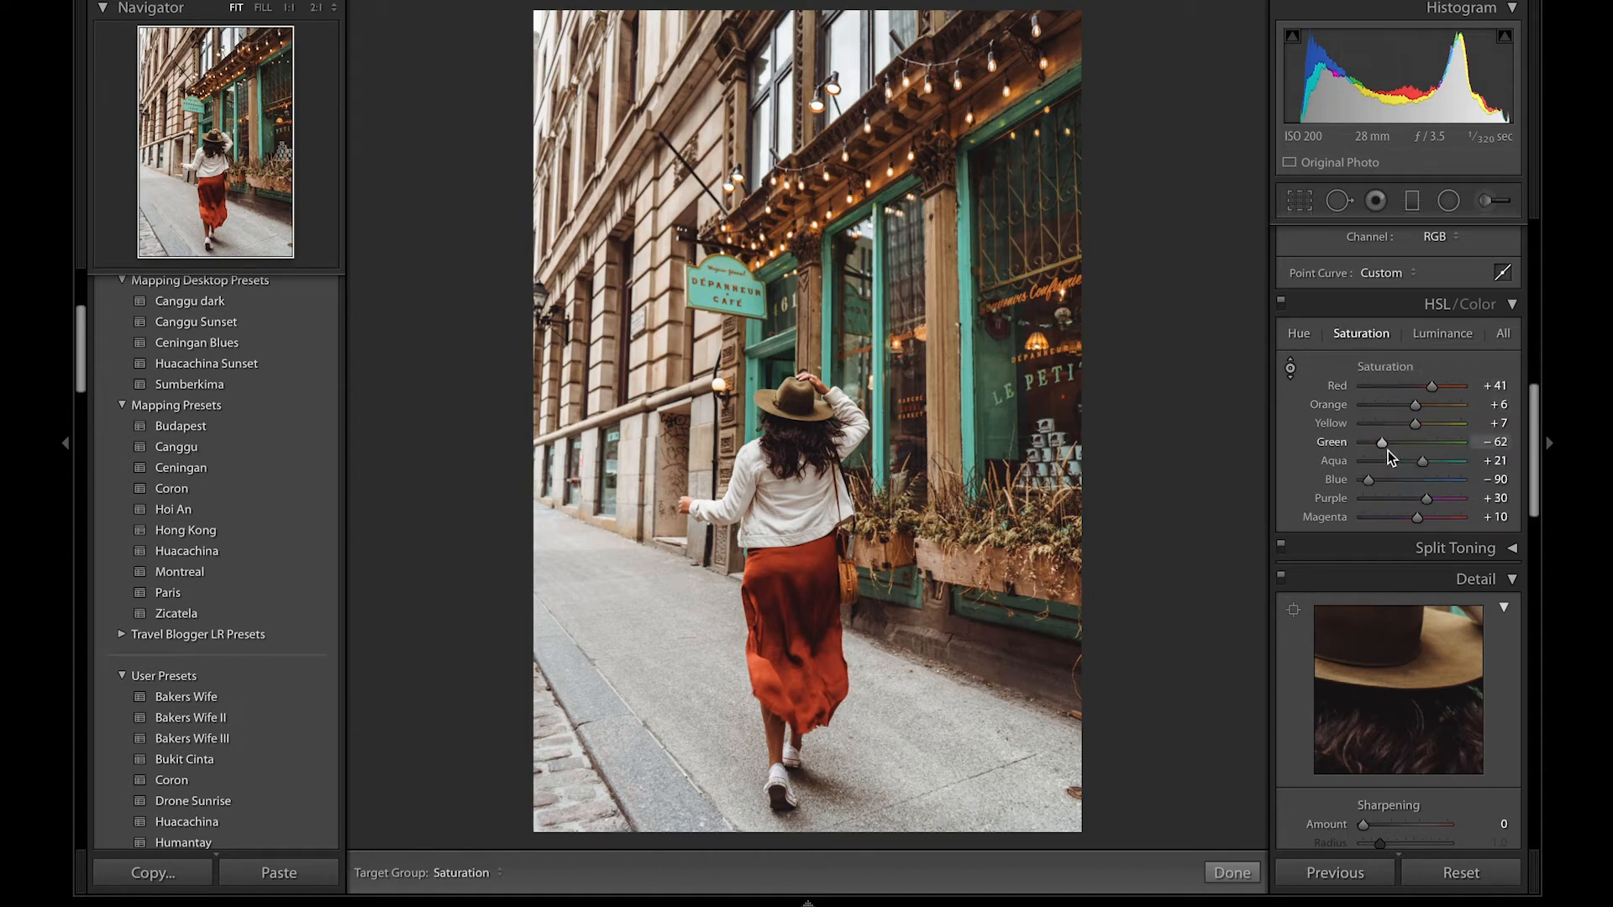
left_click_drag(1419, 462, 1411, 465)
Try the Auto Upright perspective correction, turn it off, and apply the Level correction instead.
scroll(1299, 640, "down", 10)
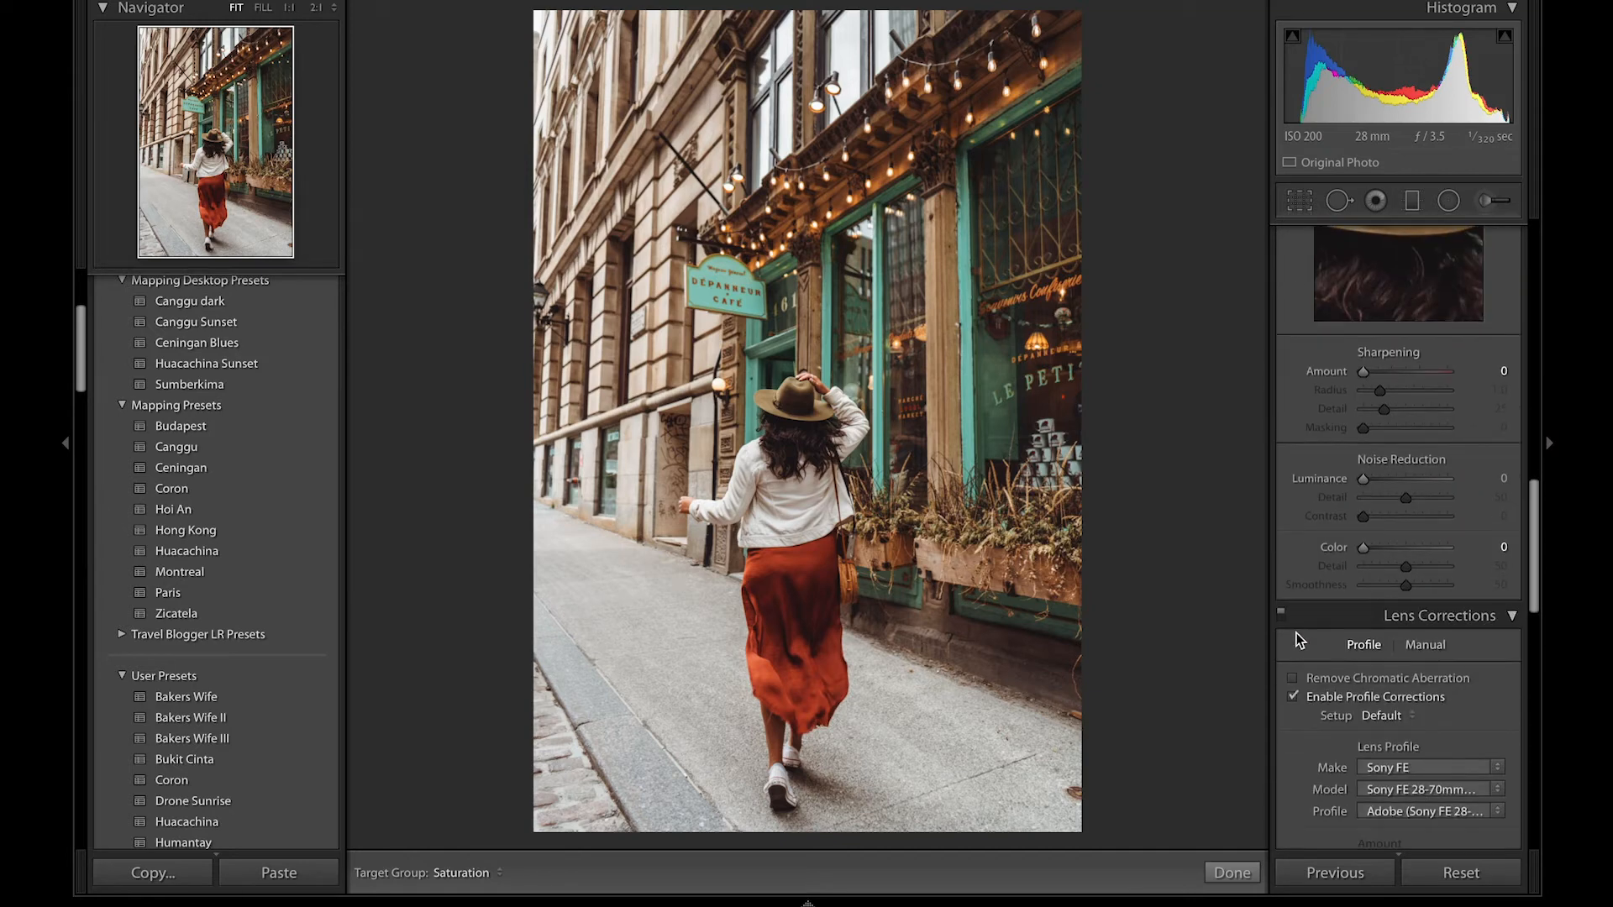
scroll(1298, 638, "down", 8)
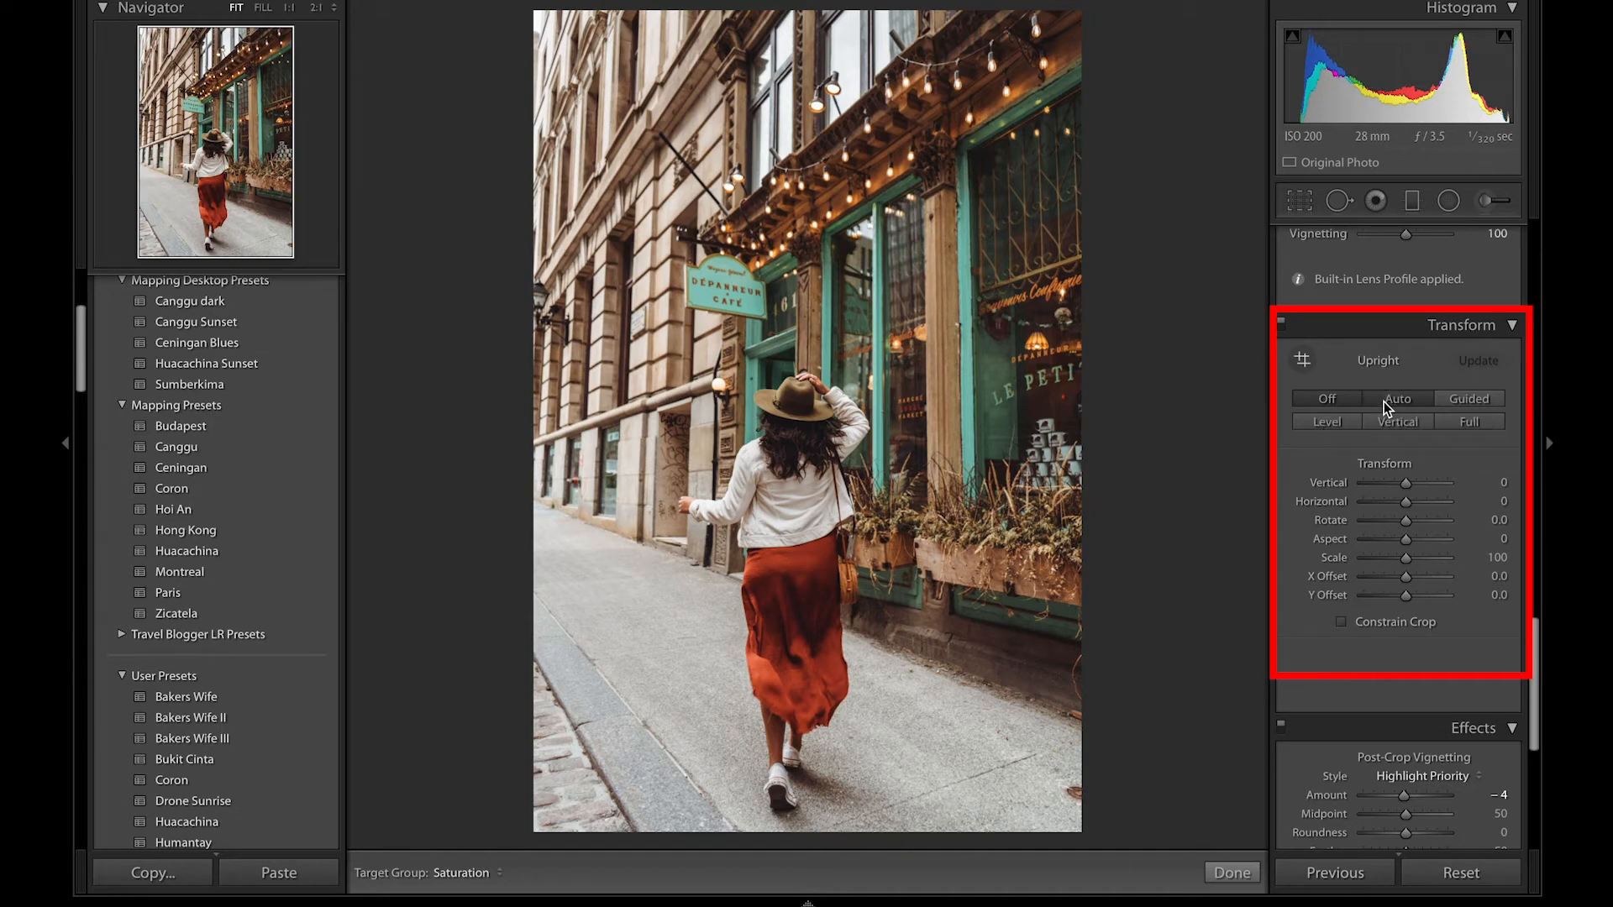
left_click(1384, 400)
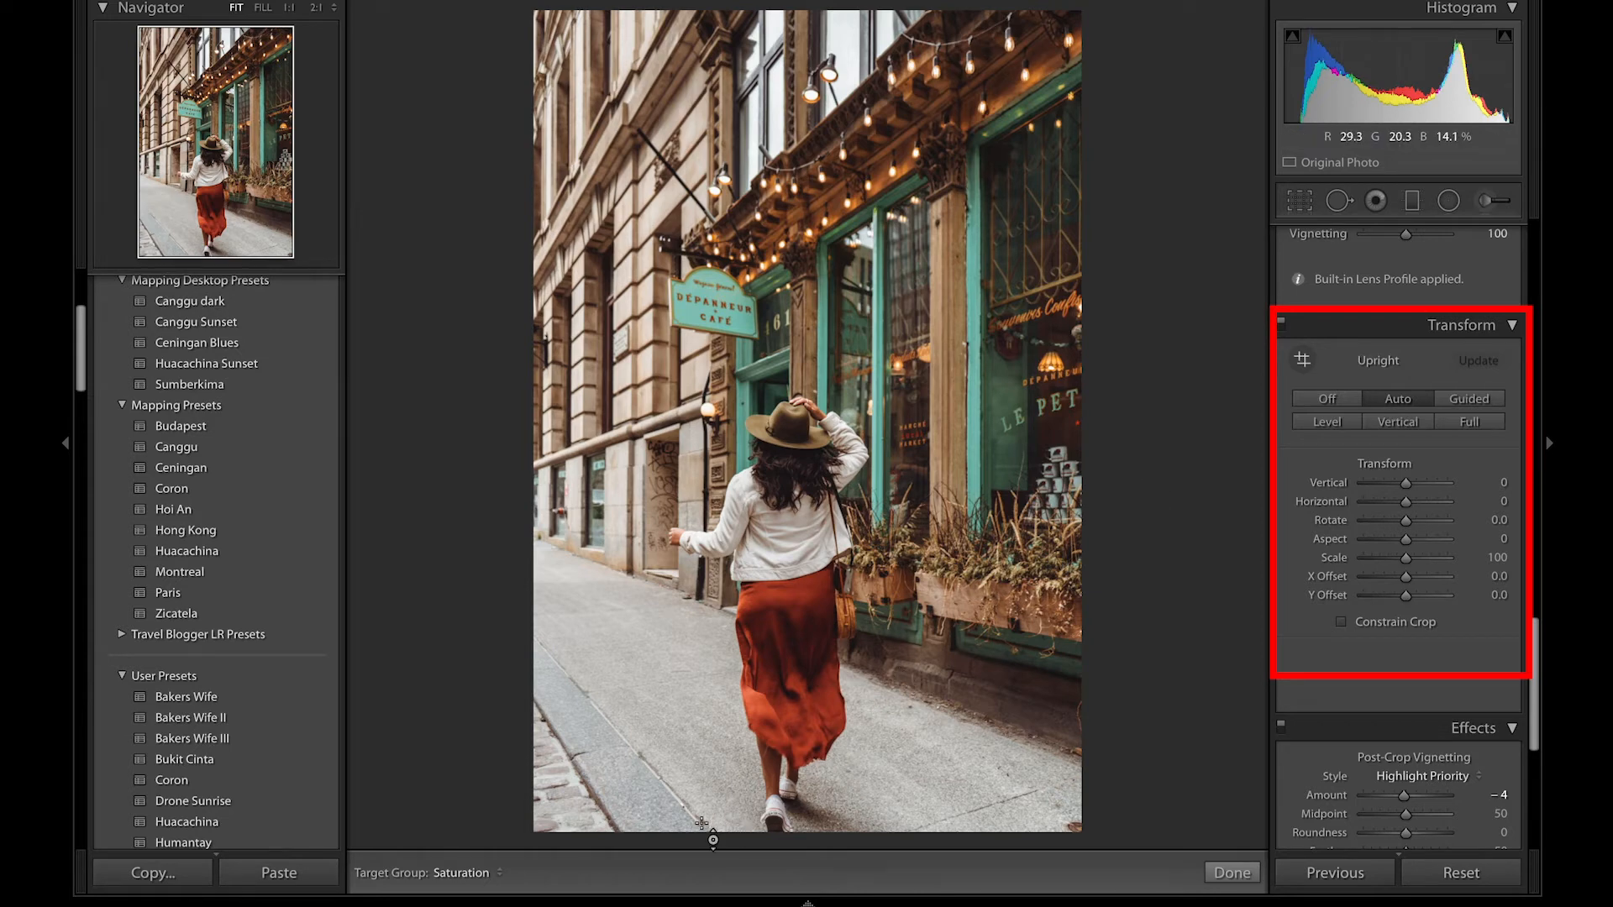
left_click(1327, 402)
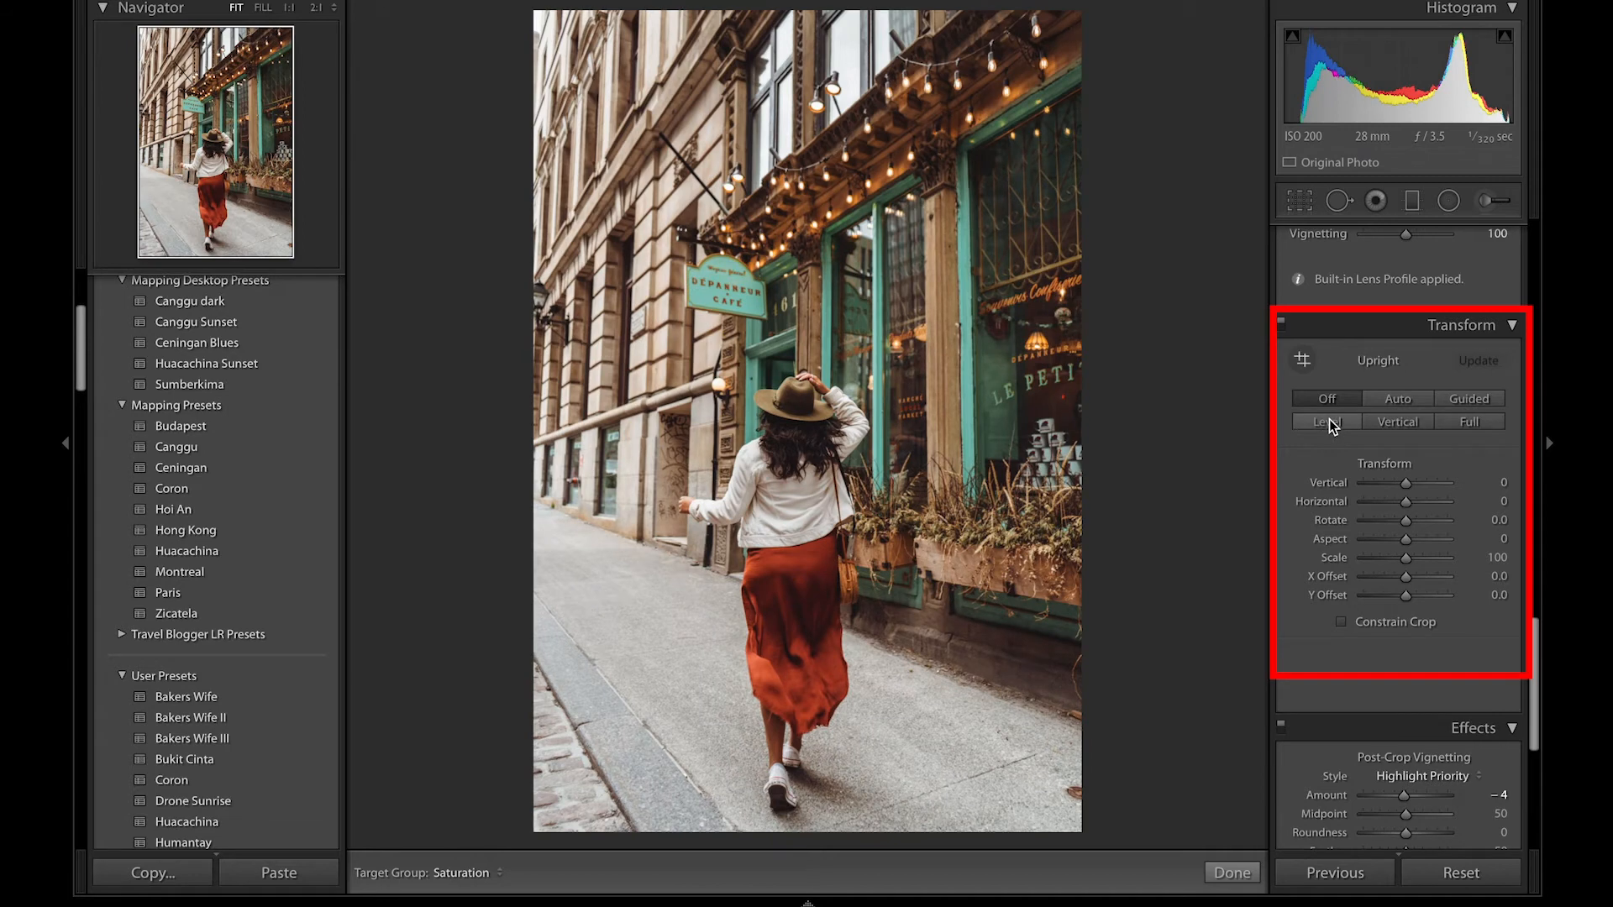
left_click(1327, 422)
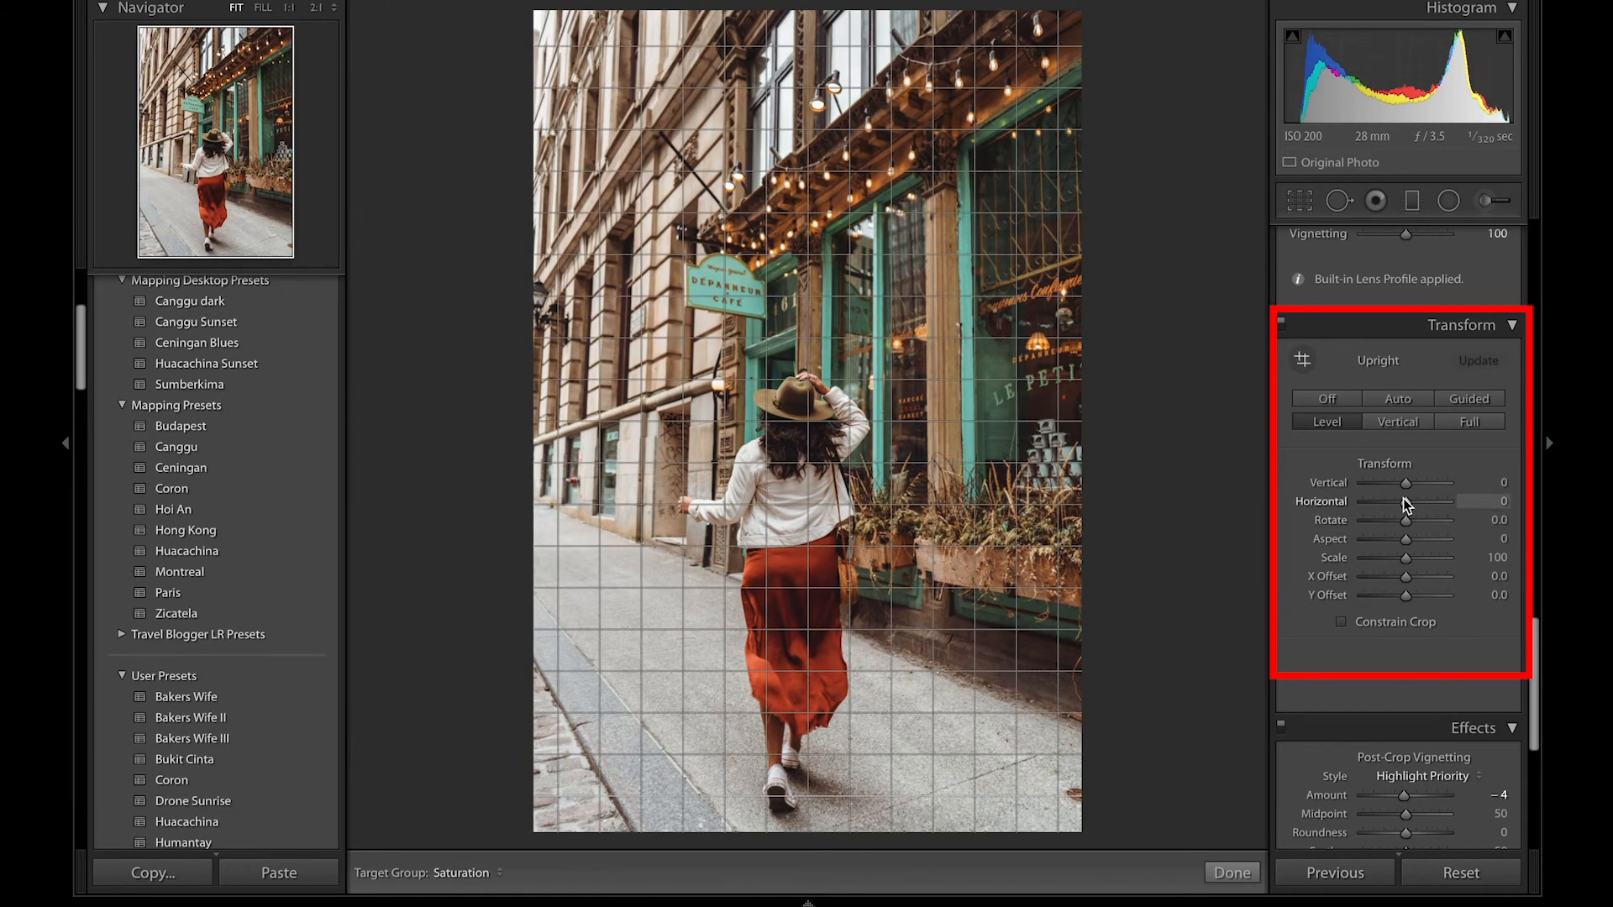
Set the vertical perspective transform to −6, trying −12 as well and undoing that change.
left_click_drag(1404, 487, 1403, 487)
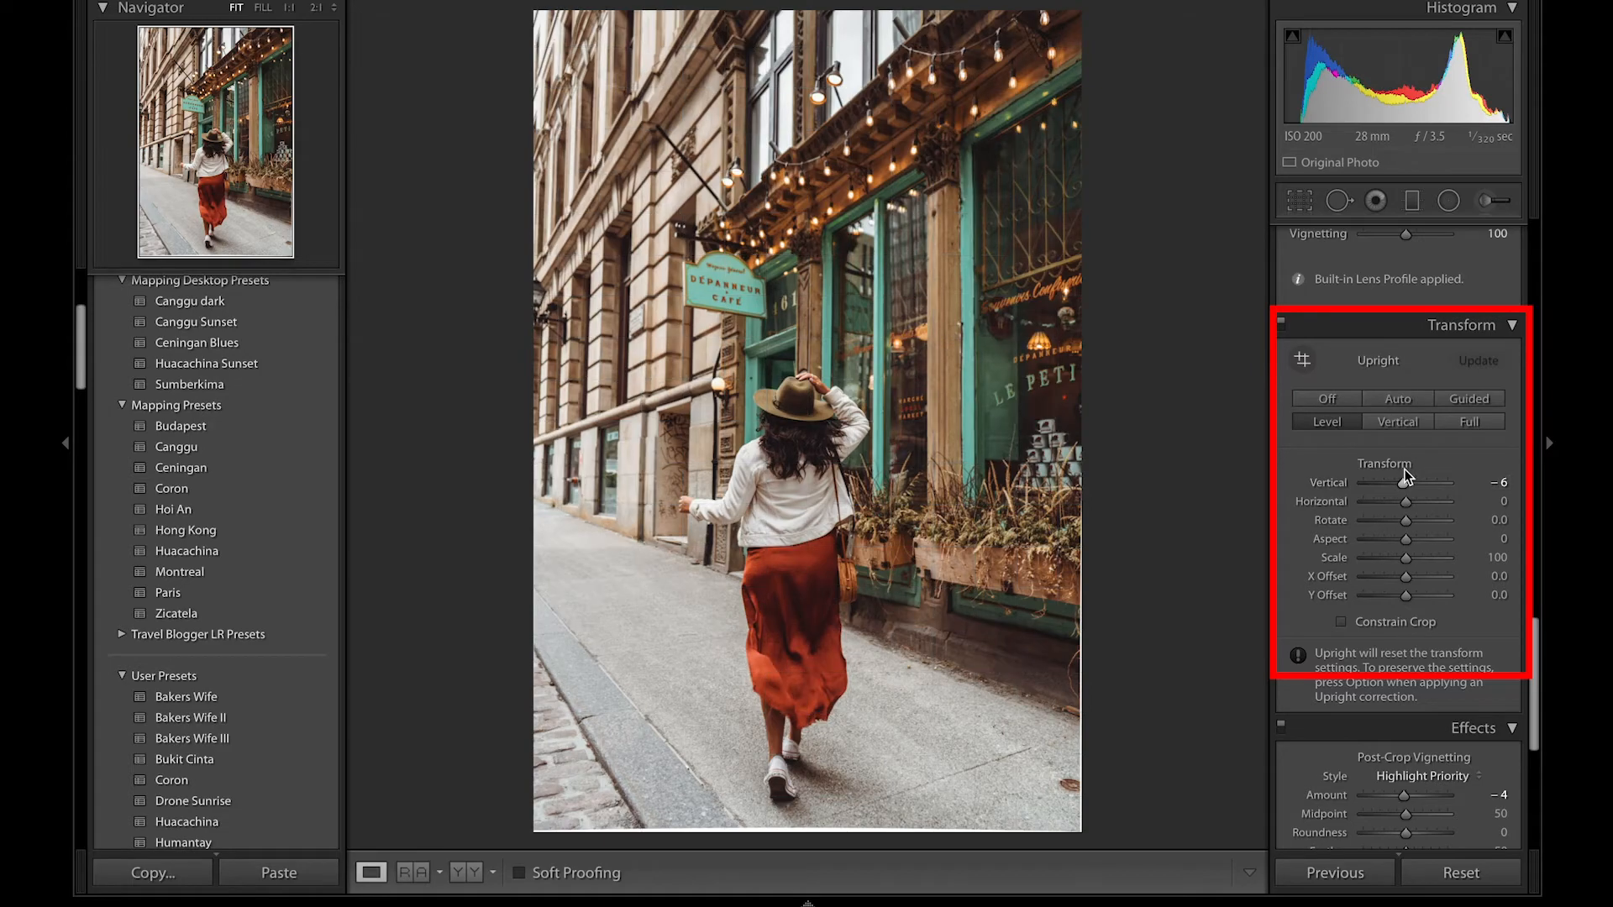
mouse_move(1403, 486)
left_mouse_down()
mouse_move(1428, 482)
mouse_move(1396, 478)
left_mouse_up()
left_click_drag(1422, 479, 1403, 479)
key("super+z")
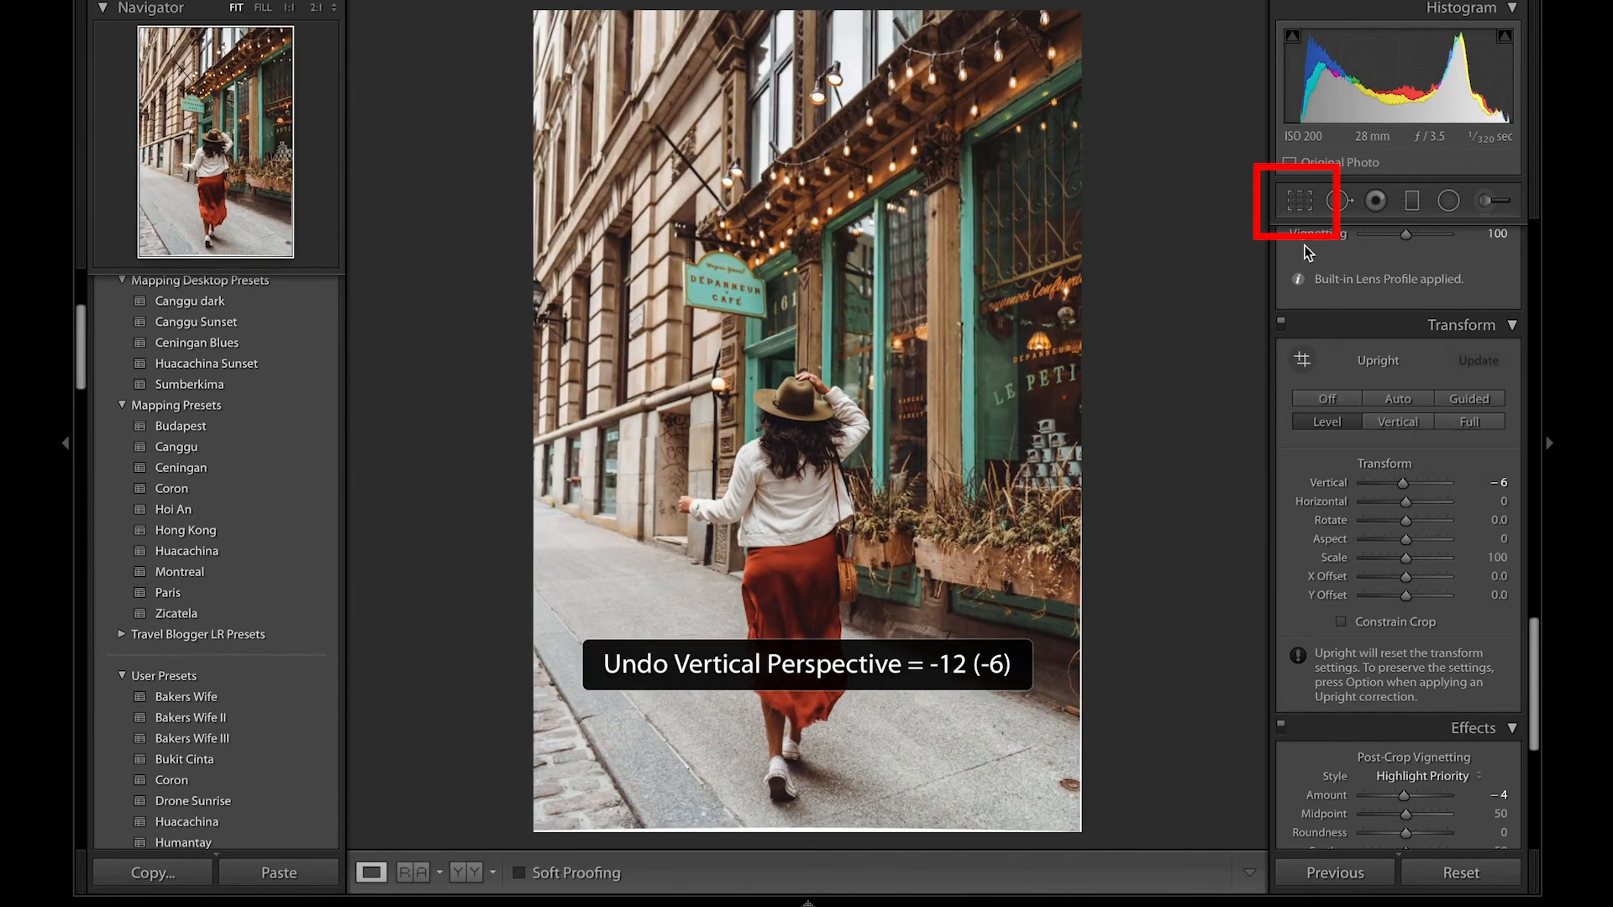
Crop the café photo to 4 x 5 / 8 x 10, trimming mostly the upper part, and compare it with the unedited version.
left_click(1291, 205)
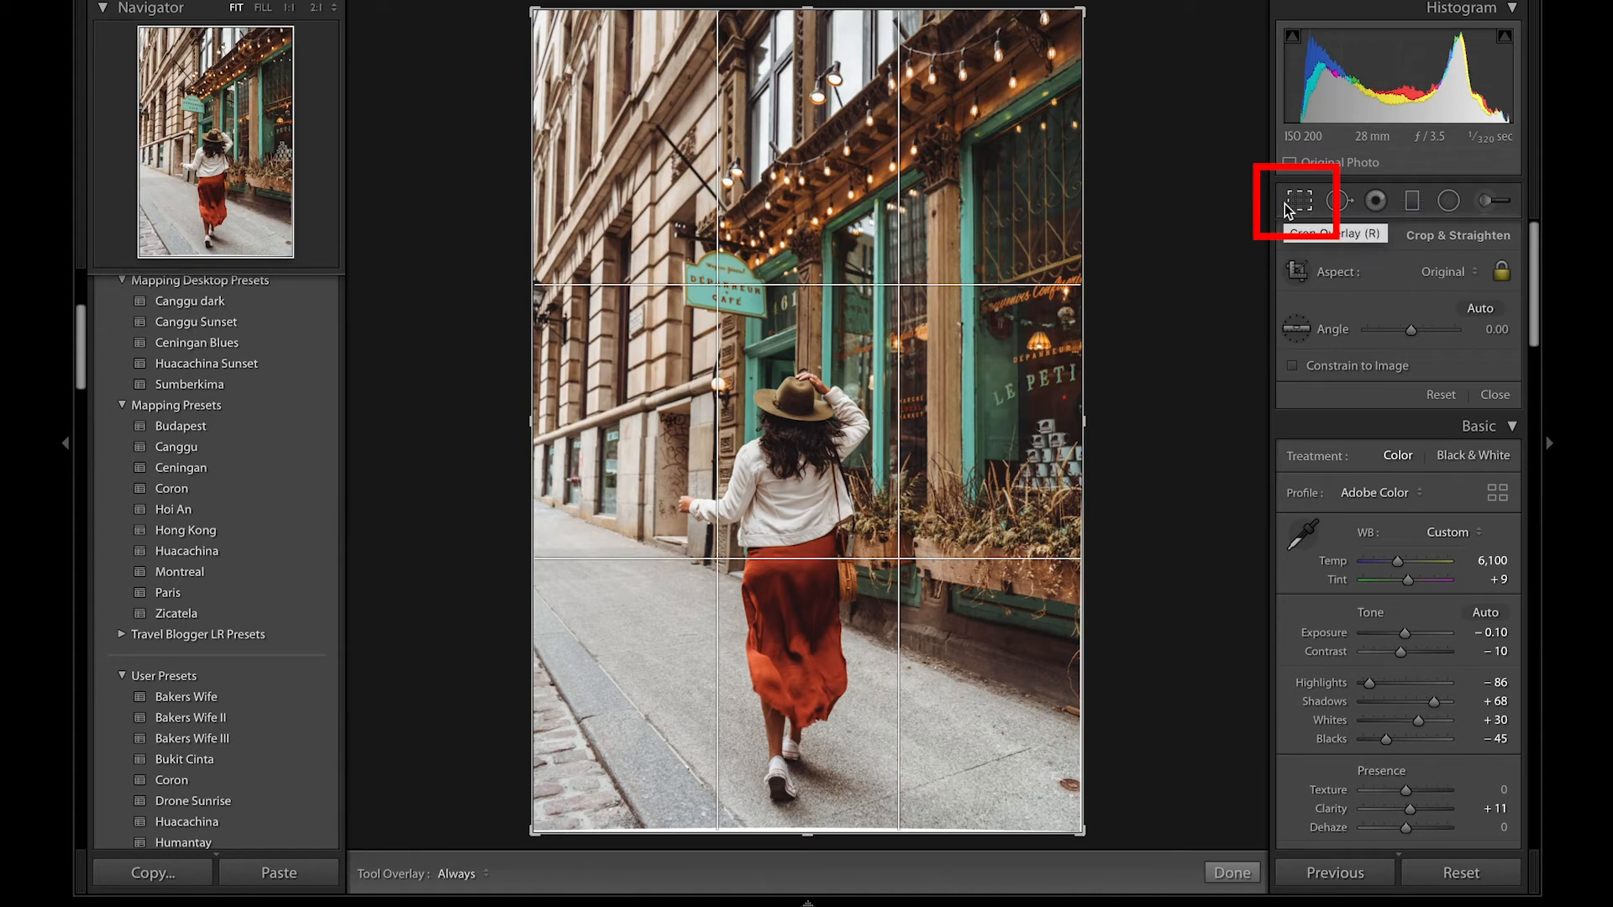
left_click(1426, 270)
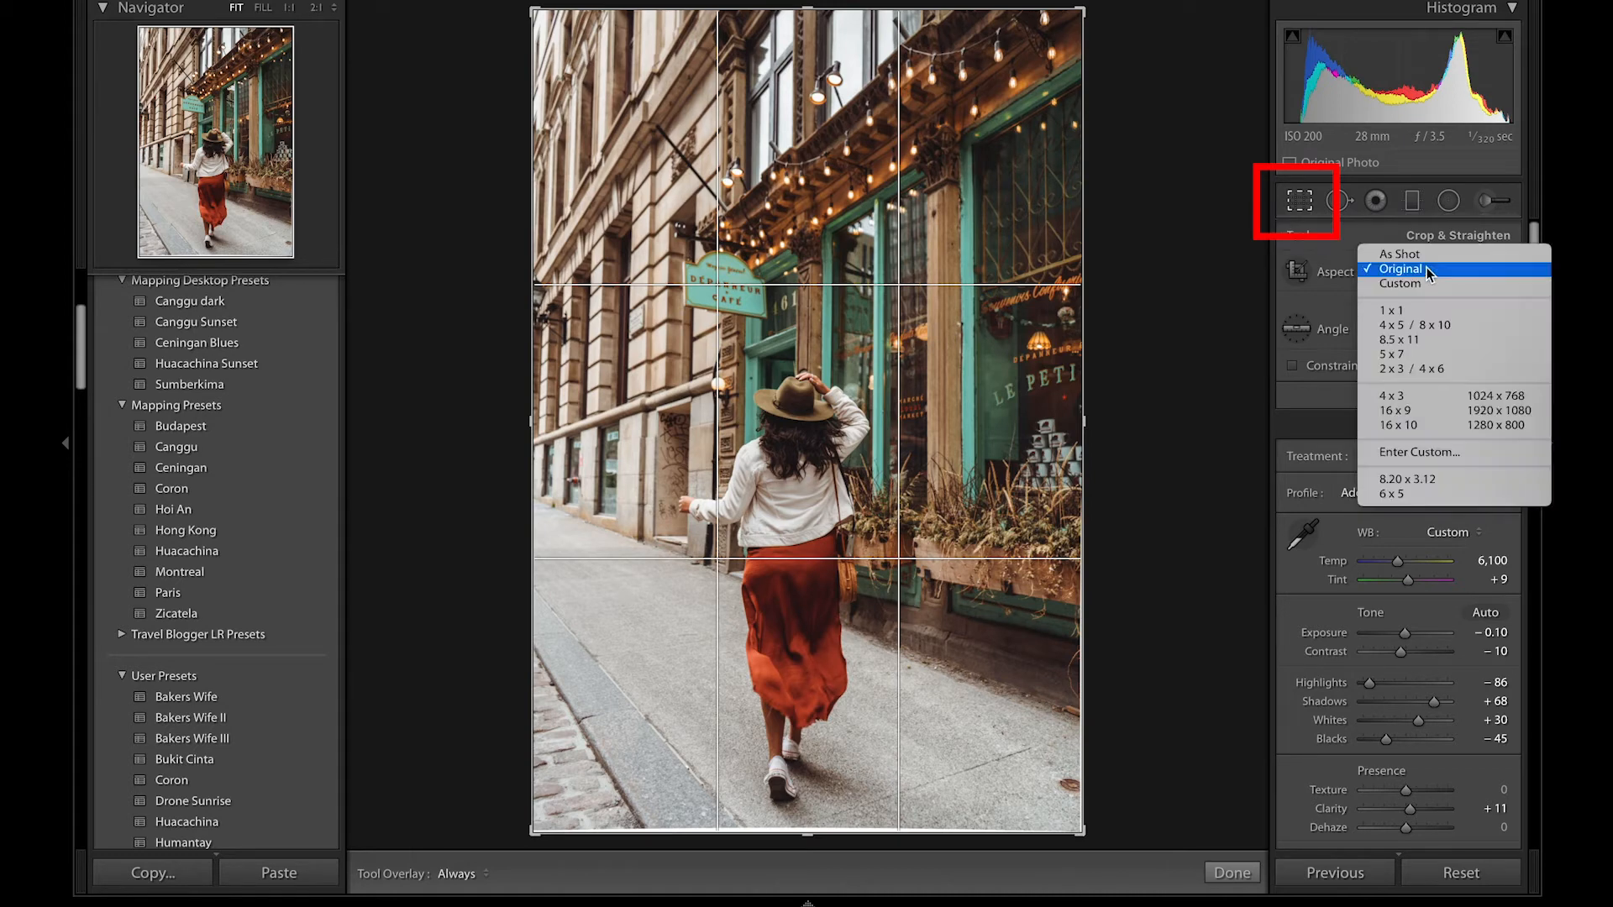
left_click(1440, 329)
left_click_drag(908, 216, 905, 146)
left_click_drag(544, 72, 564, 98)
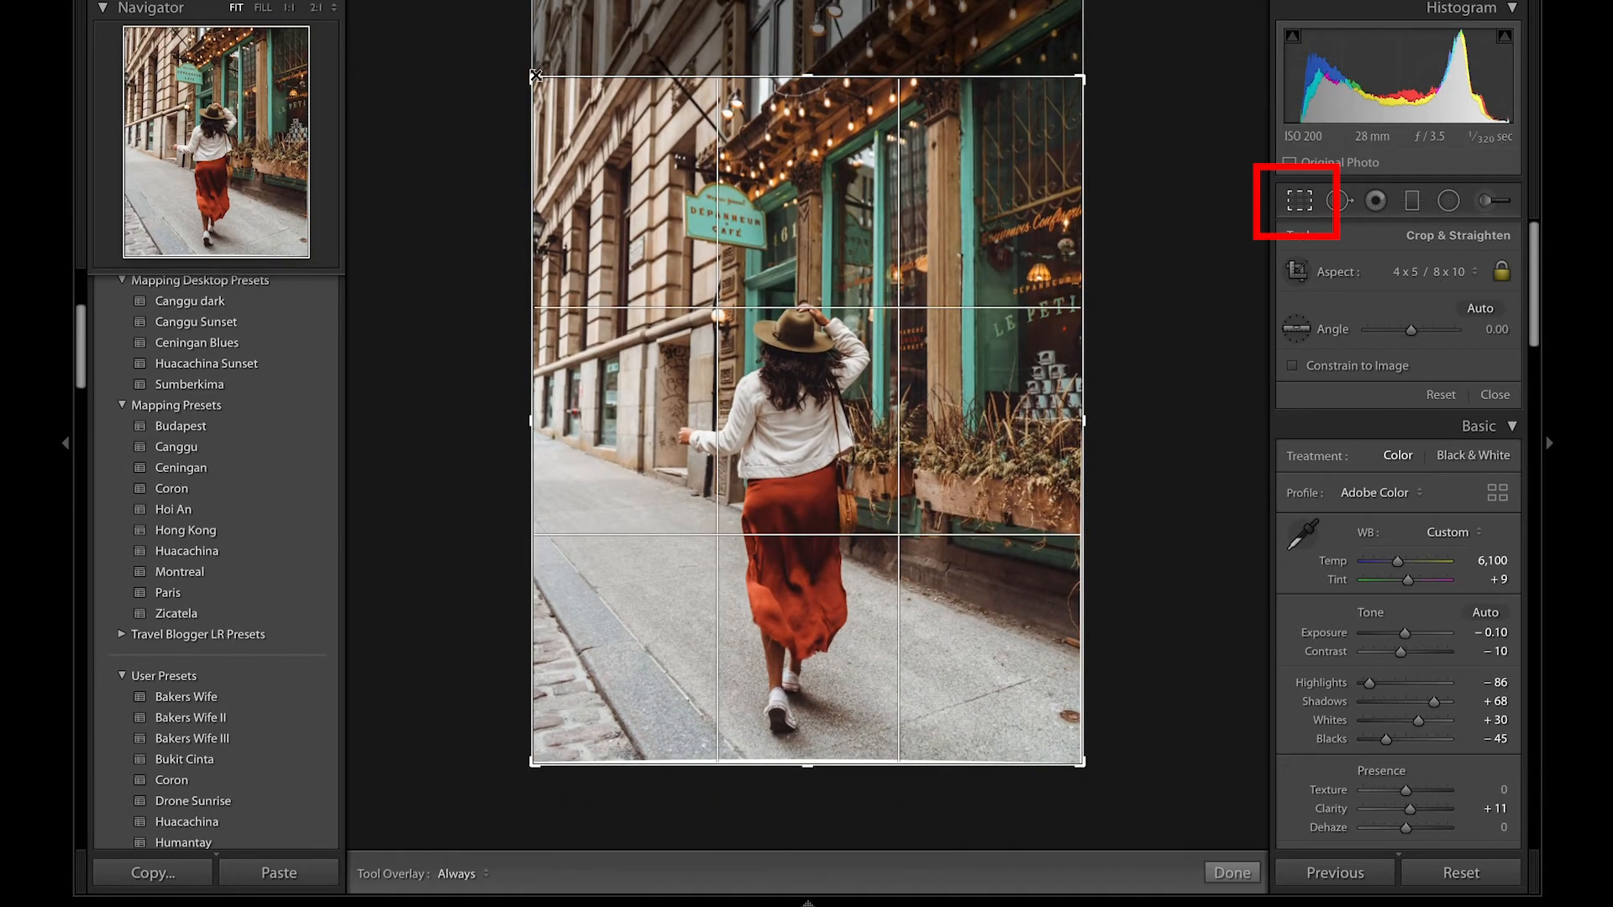
left_click_drag(622, 157, 638, 163)
key("Return")
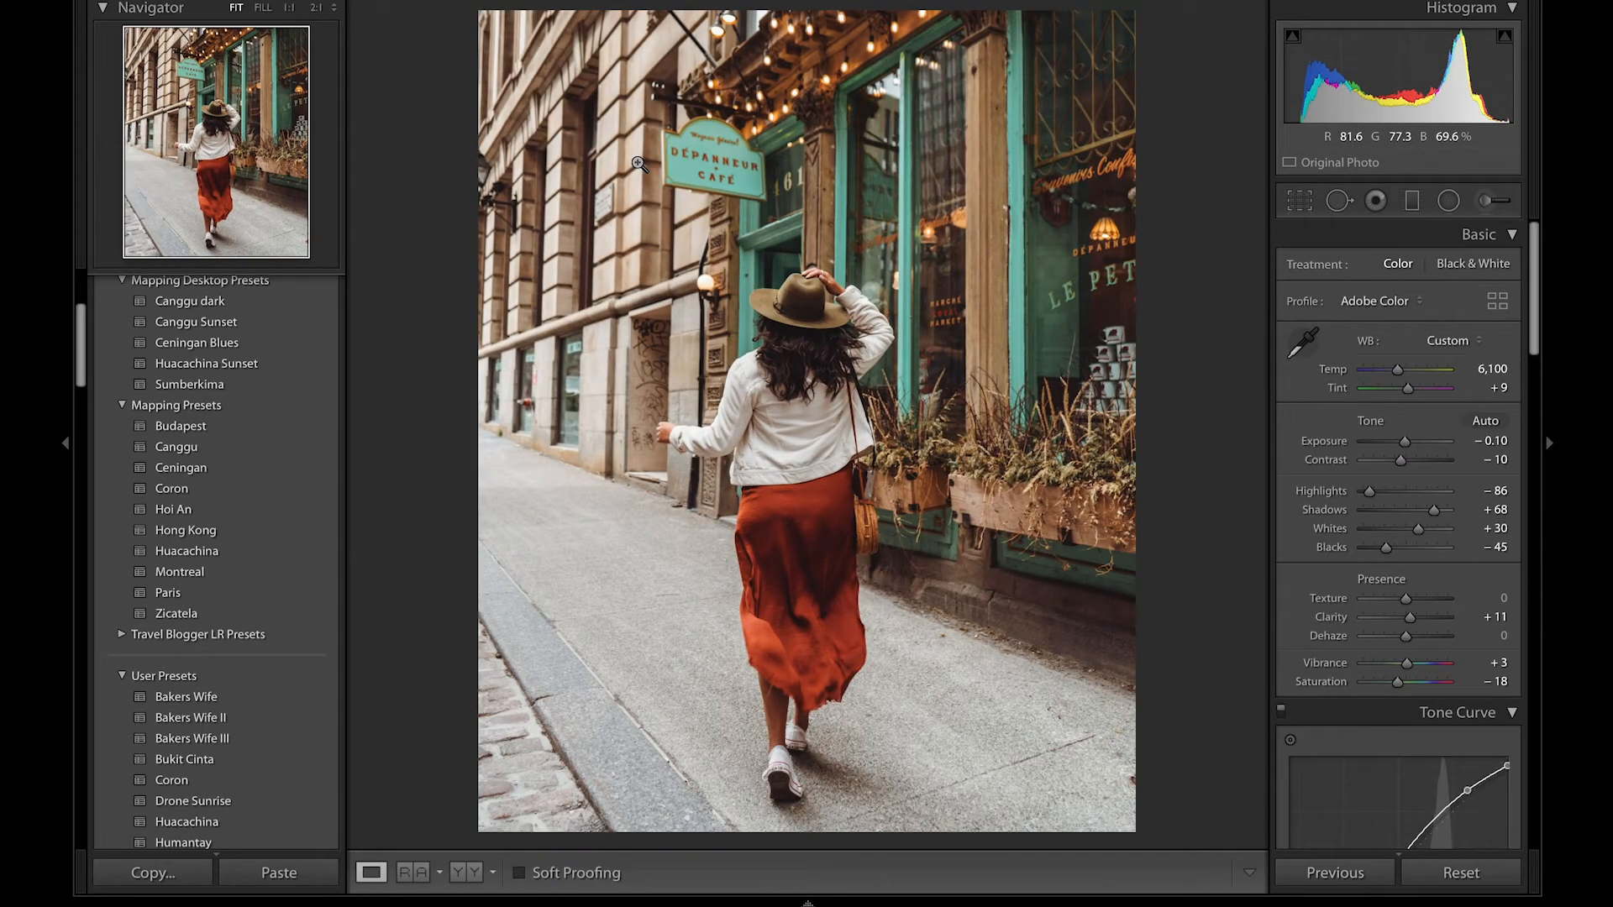
key("backslash")
key("backslash")
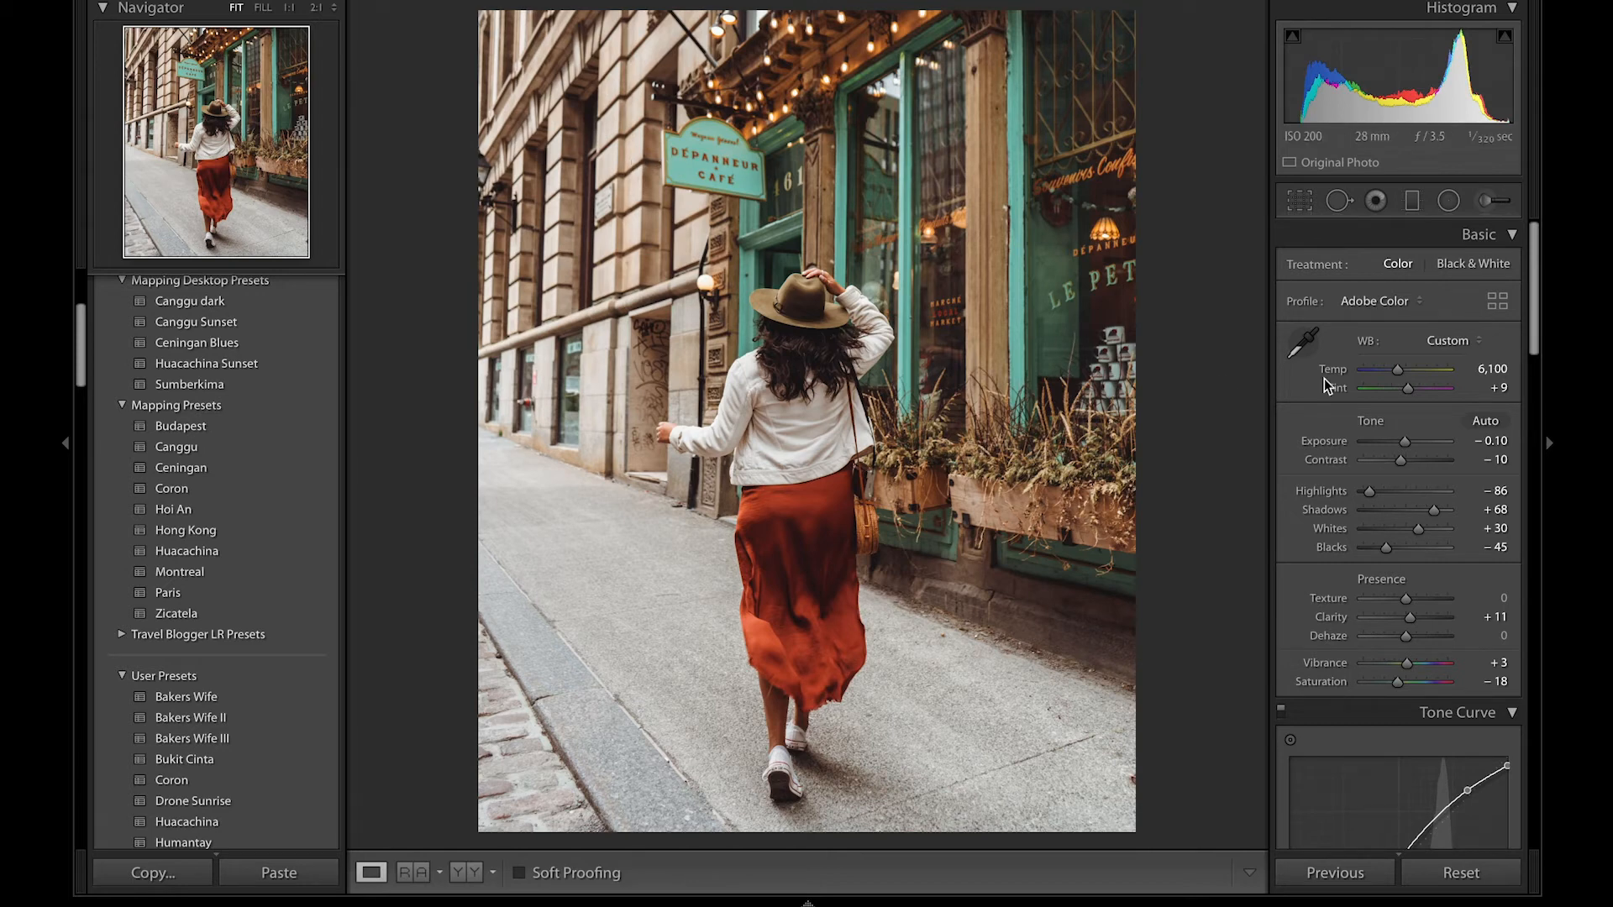
Add film grain to the photo with amount 30 and size 55.
scroll(1302, 469, "down", 15)
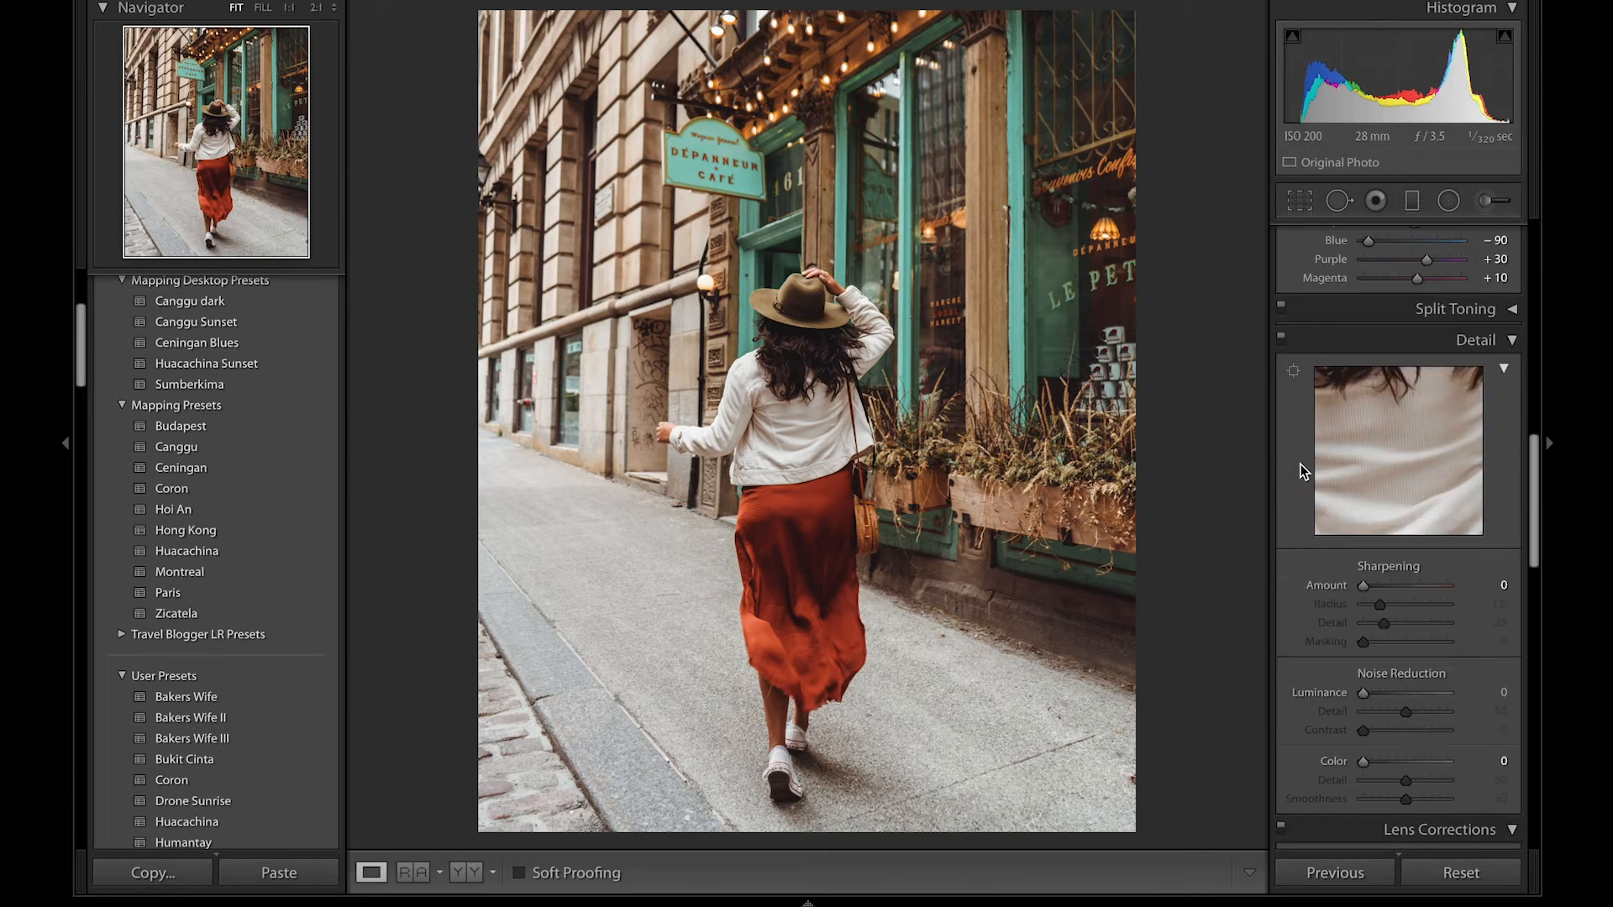
scroll(1303, 469, "down", 8)
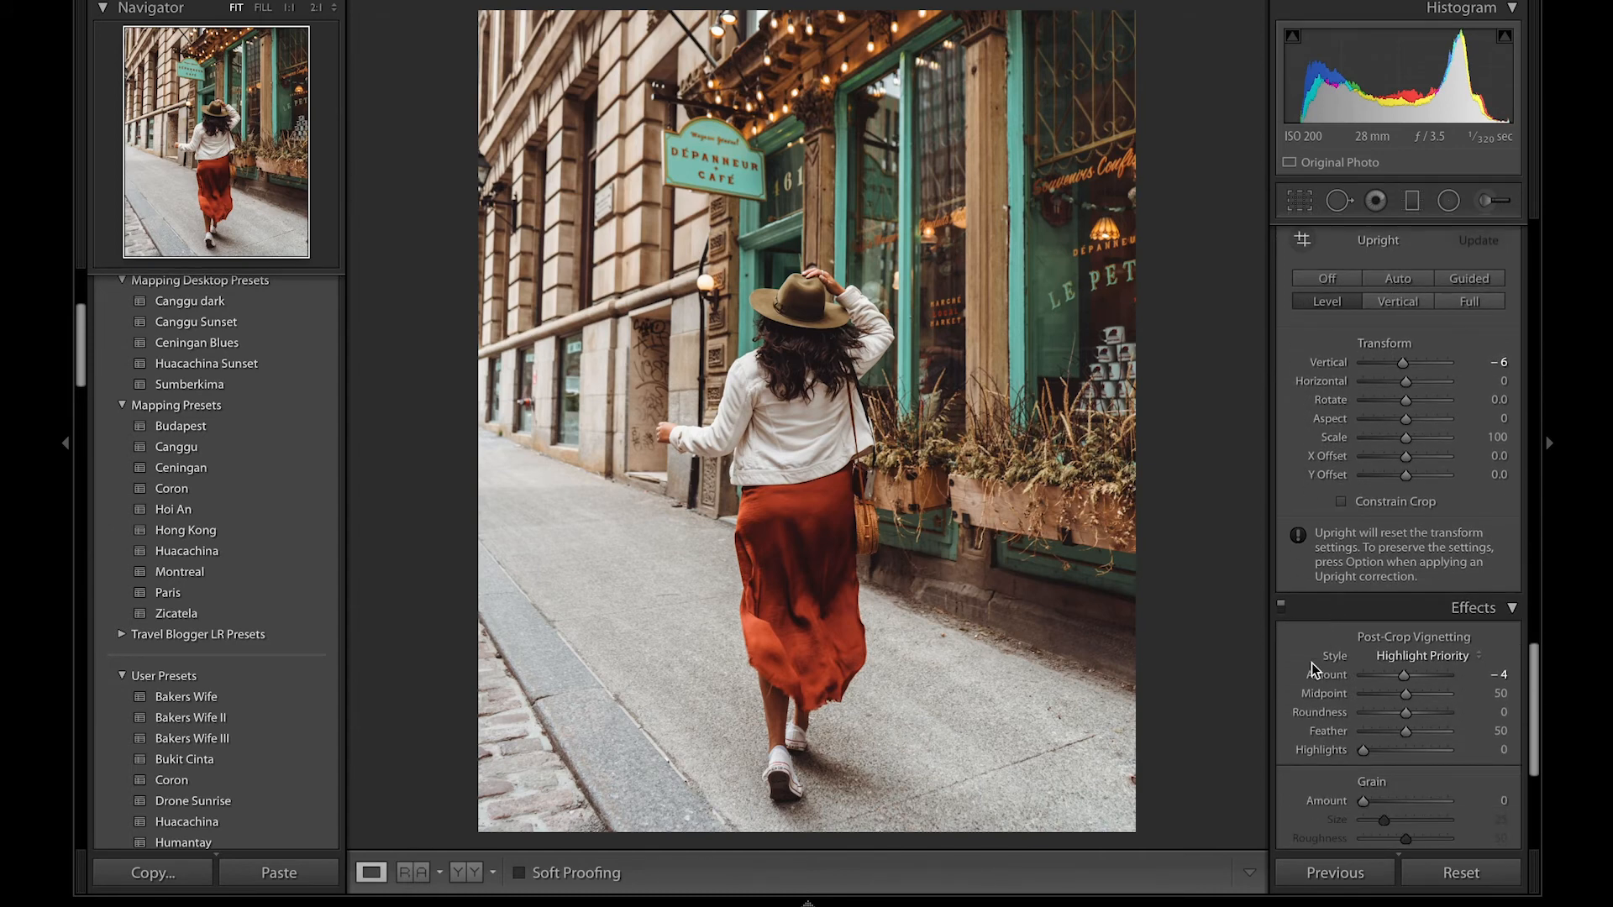
scroll(1315, 669, "down", 3)
scroll(1315, 670, "down", 3)
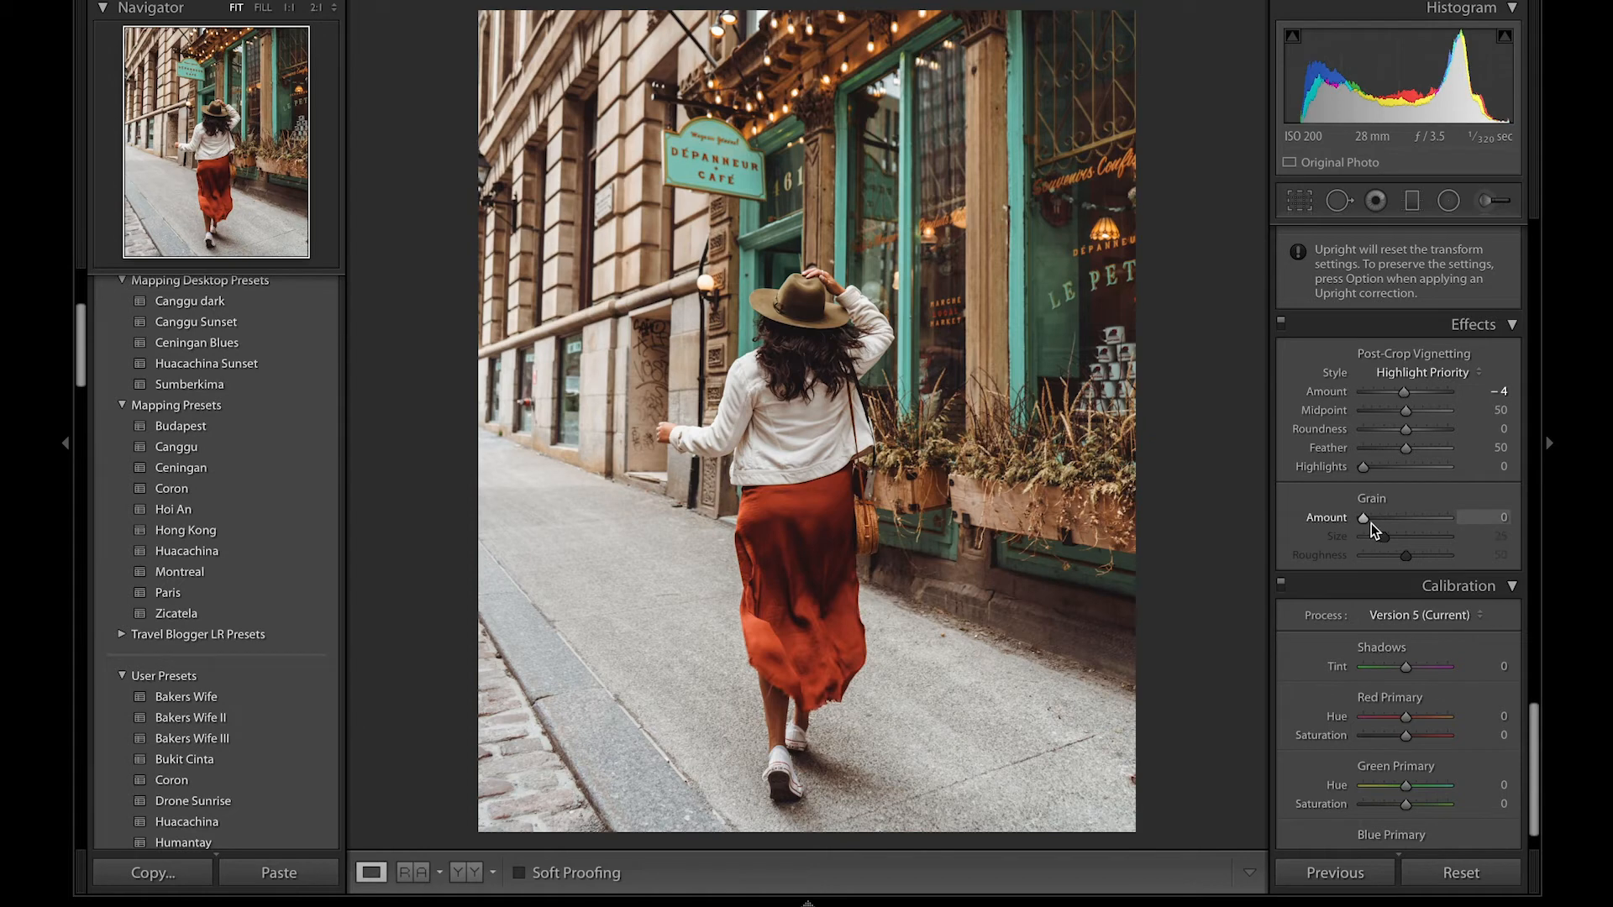
mouse_move(1364, 519)
left_mouse_down()
mouse_move(1462, 522)
mouse_move(1361, 522)
mouse_move(1412, 522)
mouse_move(1391, 524)
left_mouse_up()
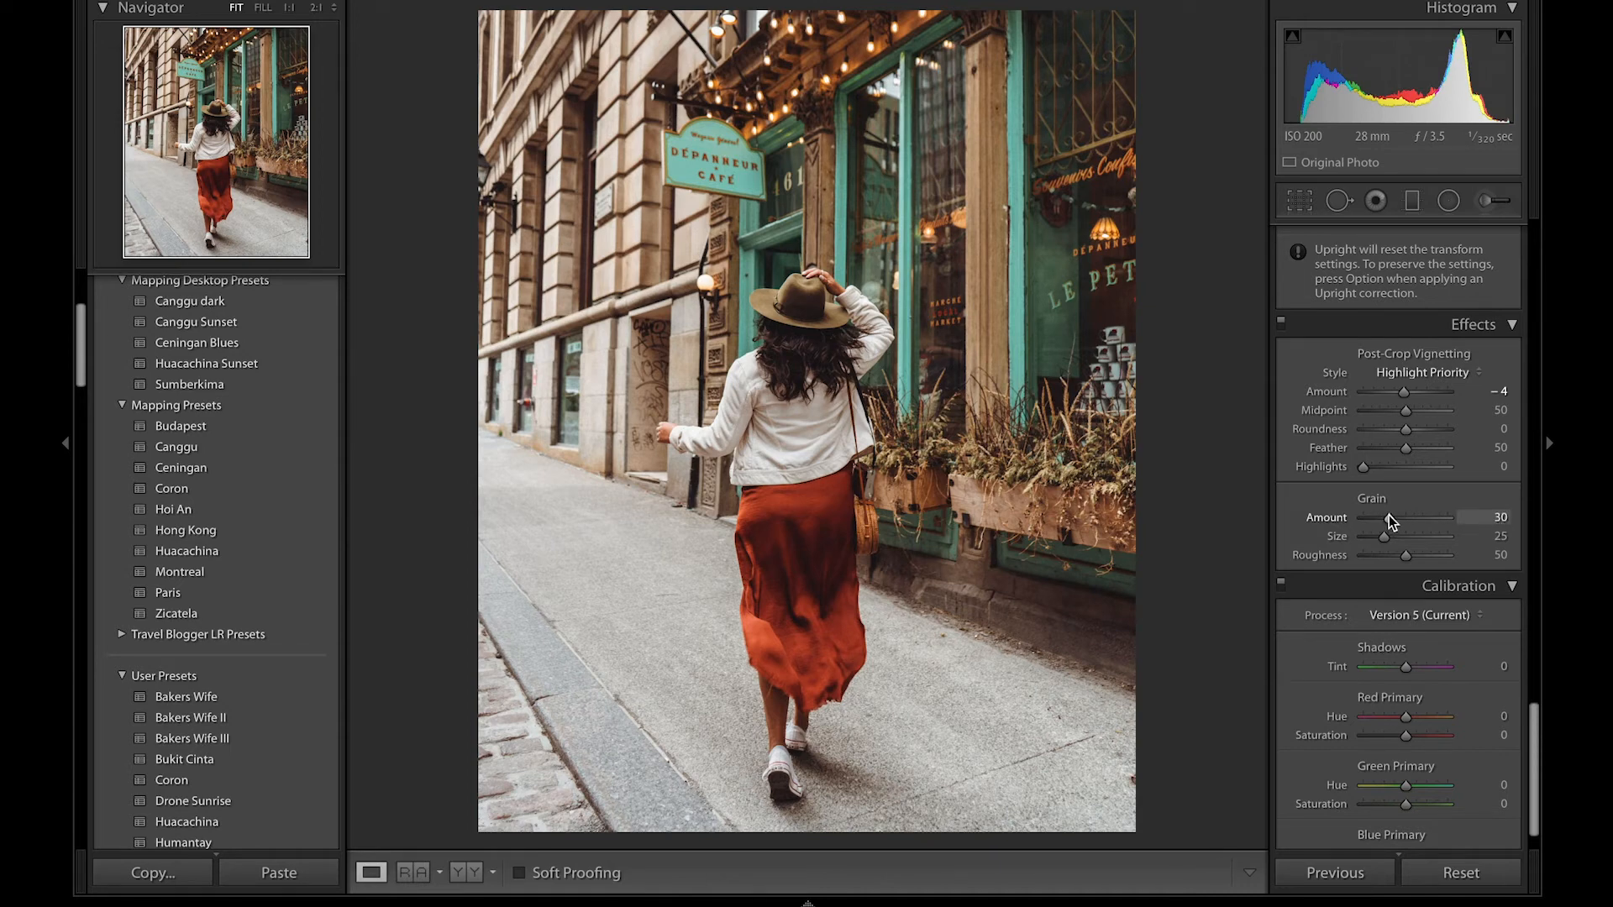
mouse_move(1390, 521)
left_mouse_down()
mouse_move(1403, 542)
mouse_move(1388, 520)
left_mouse_up()
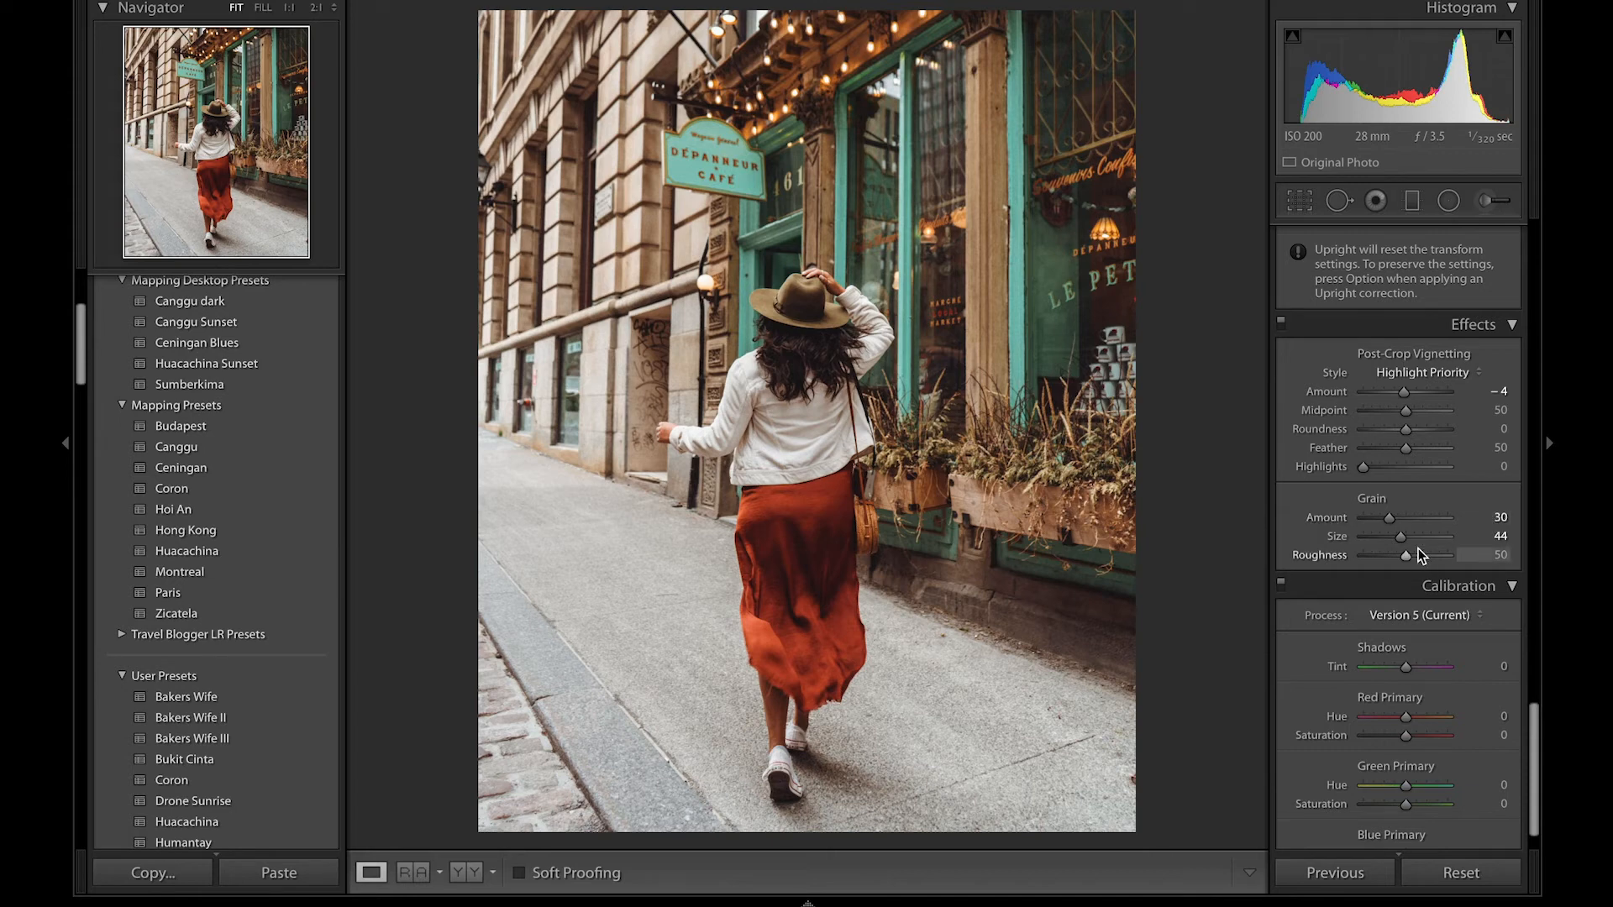
left_click_drag(1400, 538, 1411, 540)
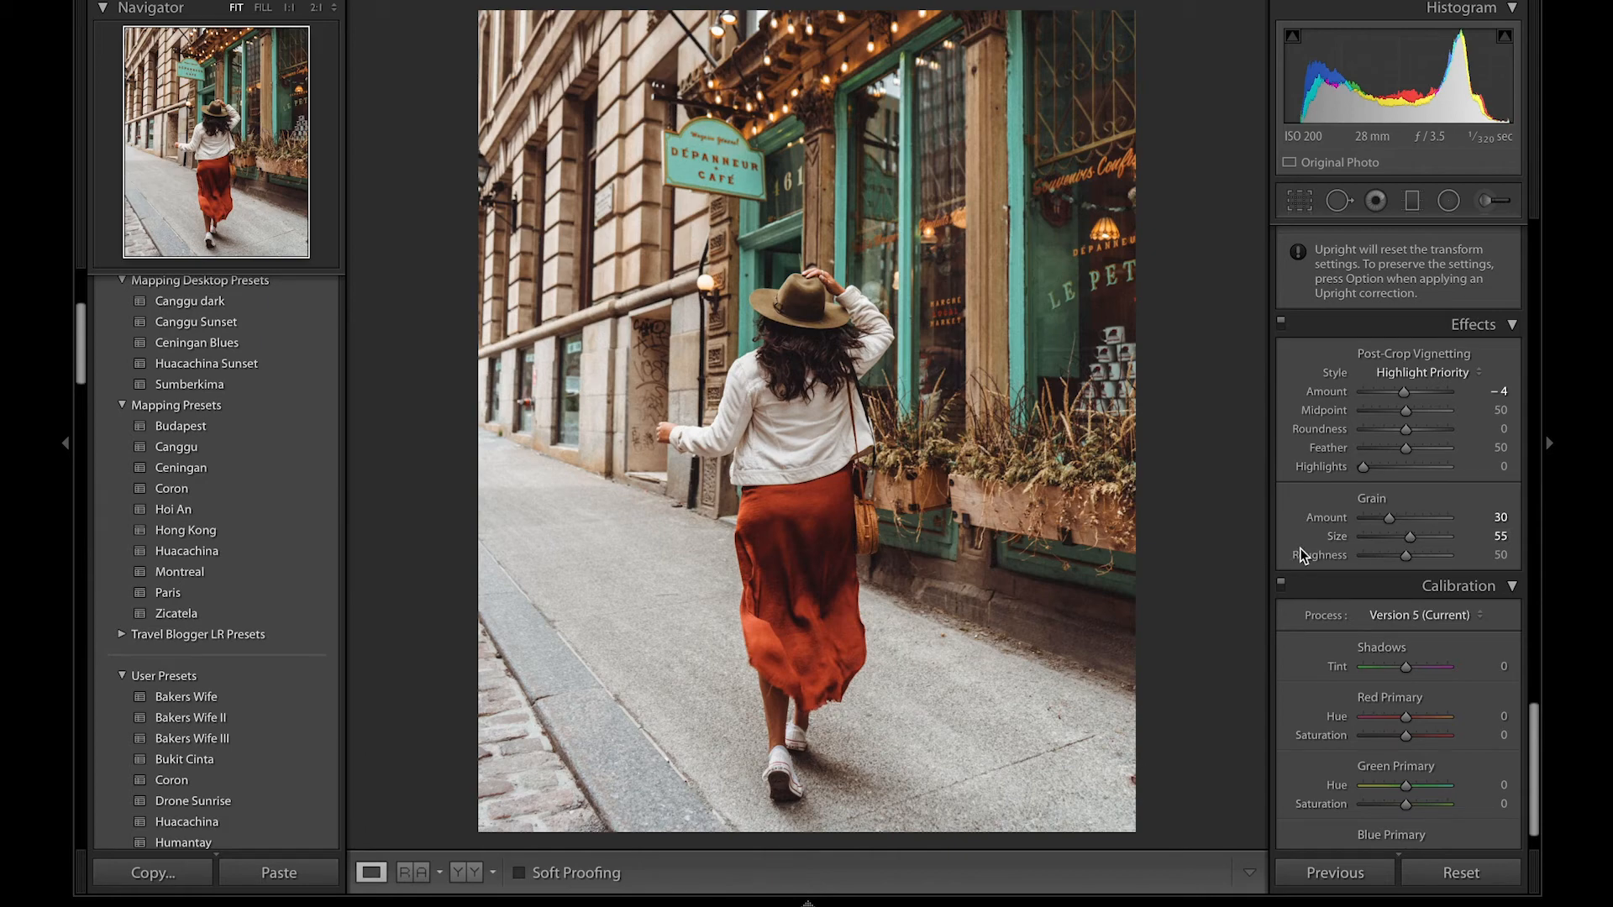
Preview the edited café photo in full screen and return to the editing view.
scroll(1304, 556, "down", 2)
key("f")
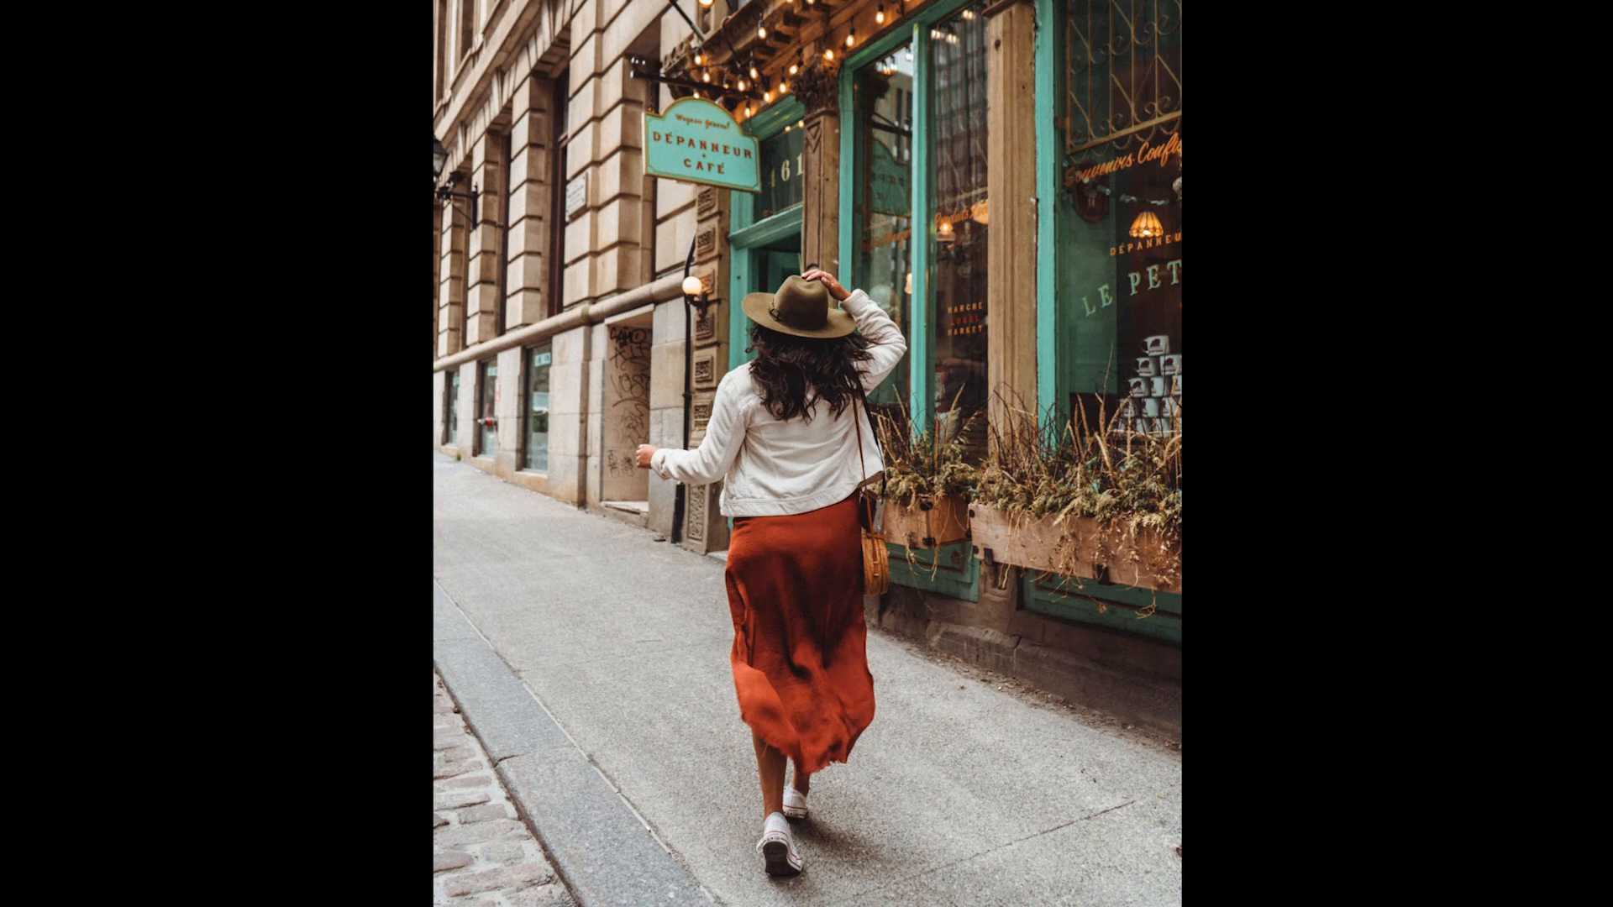
key("f")
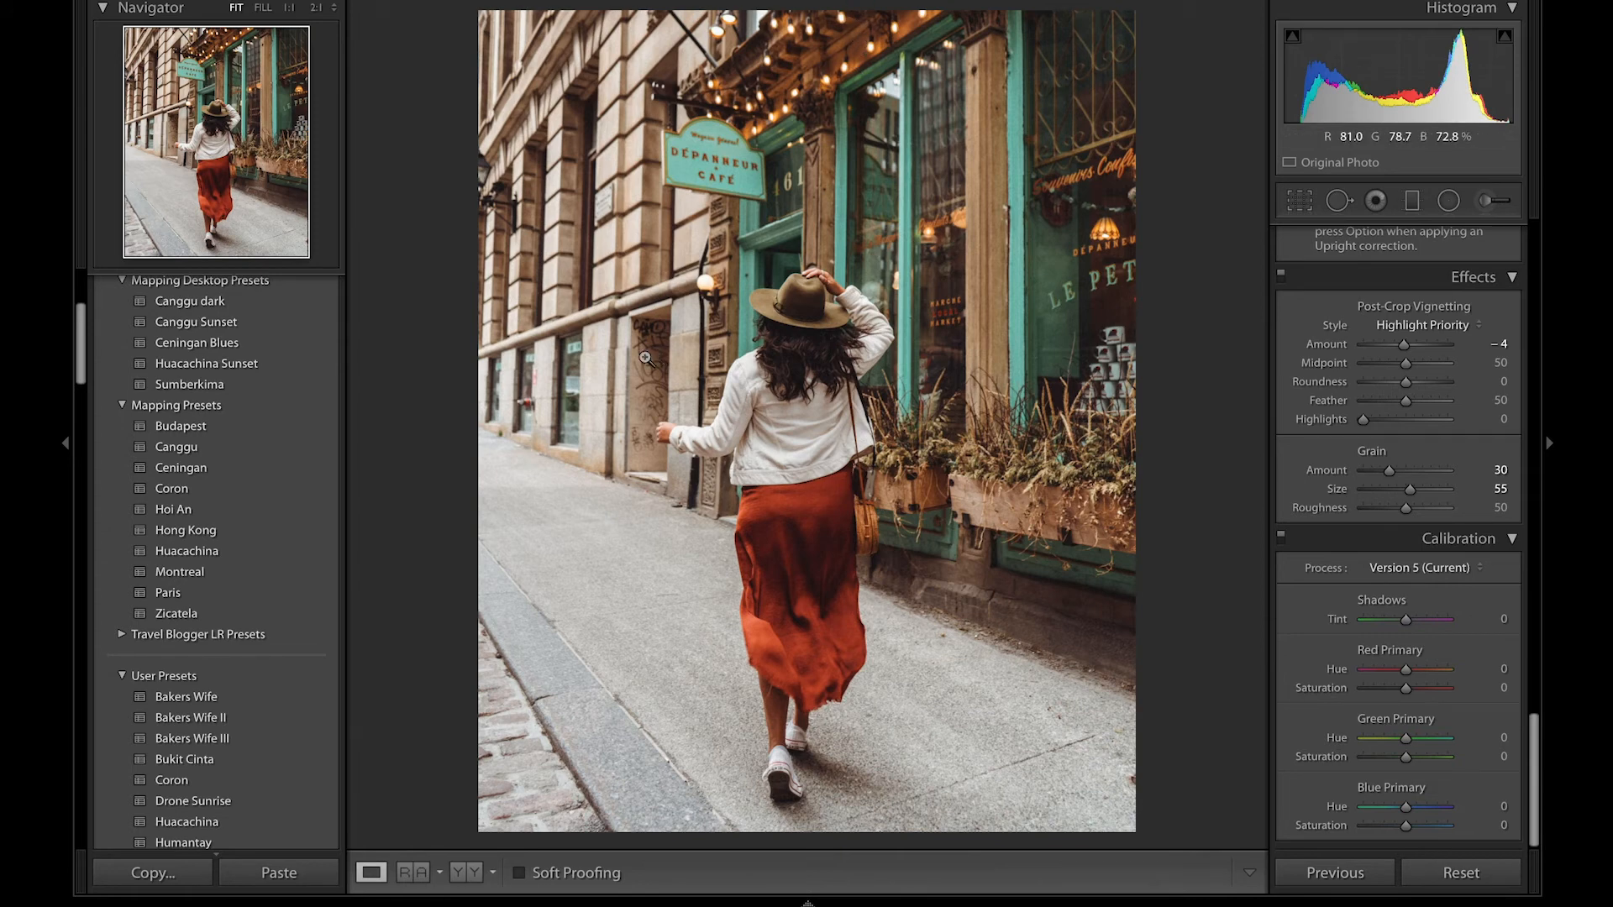
Copy the café photo's settings onto 20200508-26.ARW, leaving out transform and crop, and compare before and after.
left_click(179, 867)
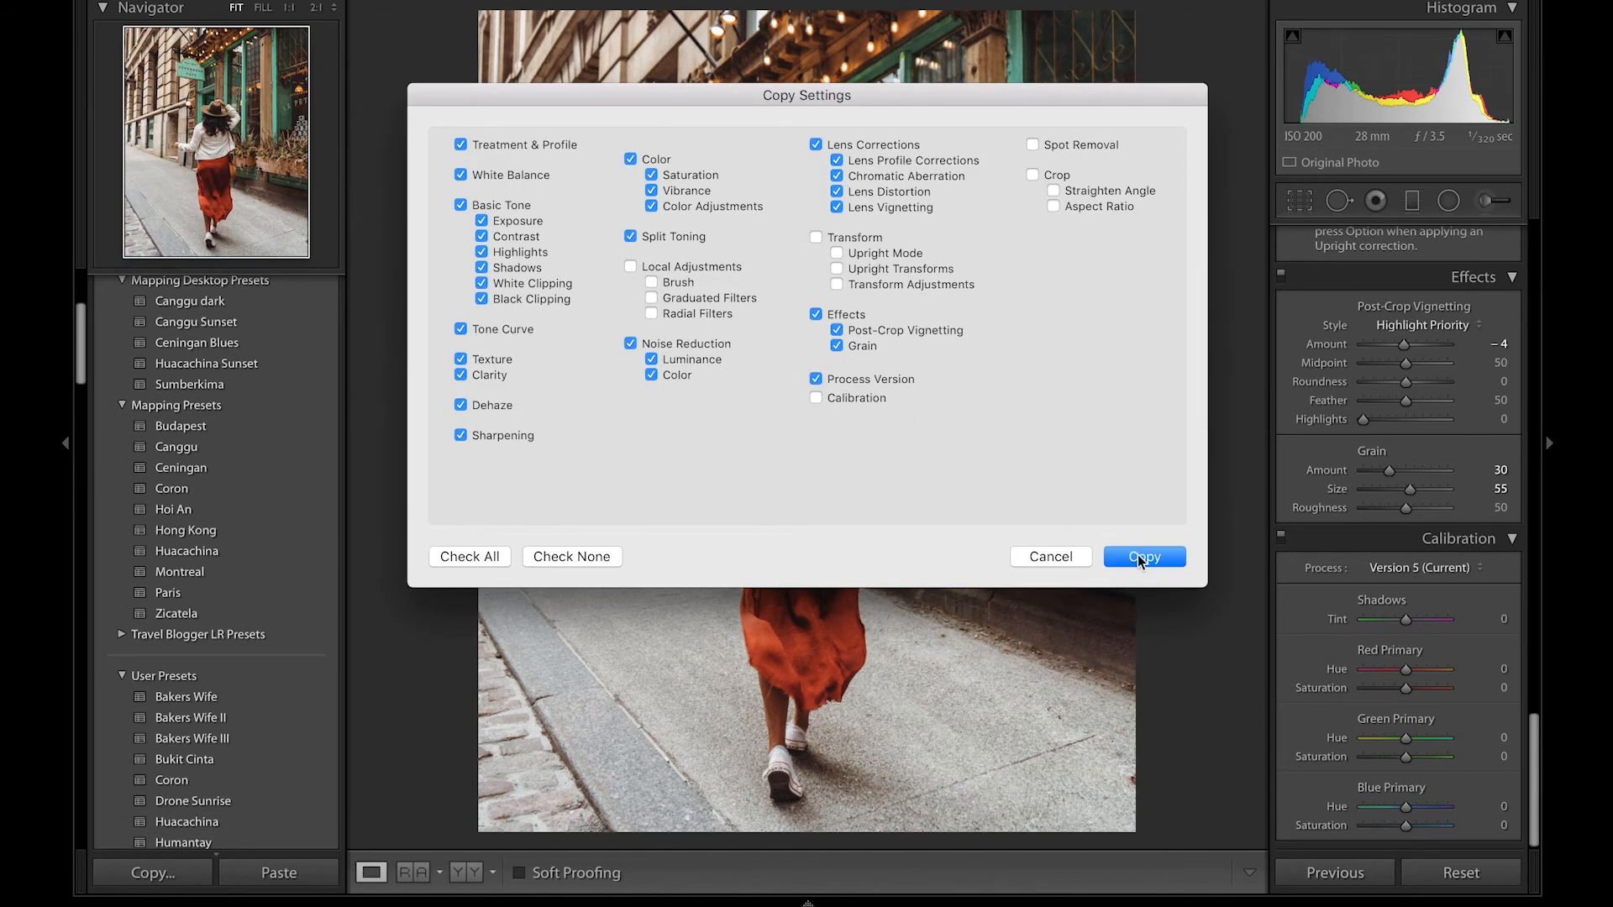
left_click(1142, 558)
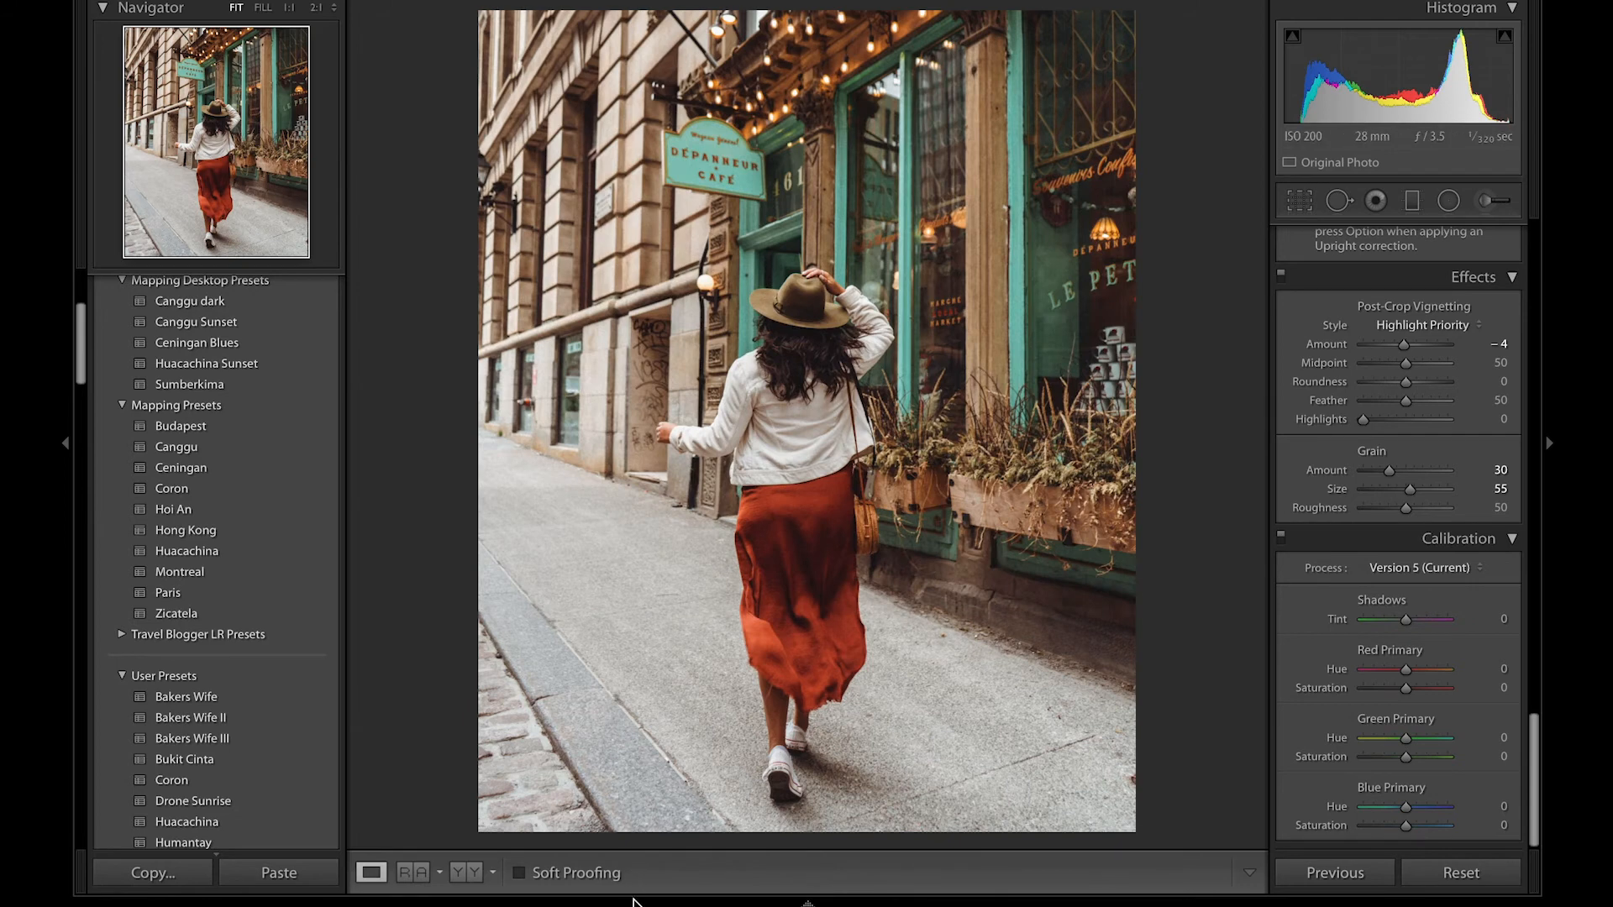
mouse_move(633, 901)
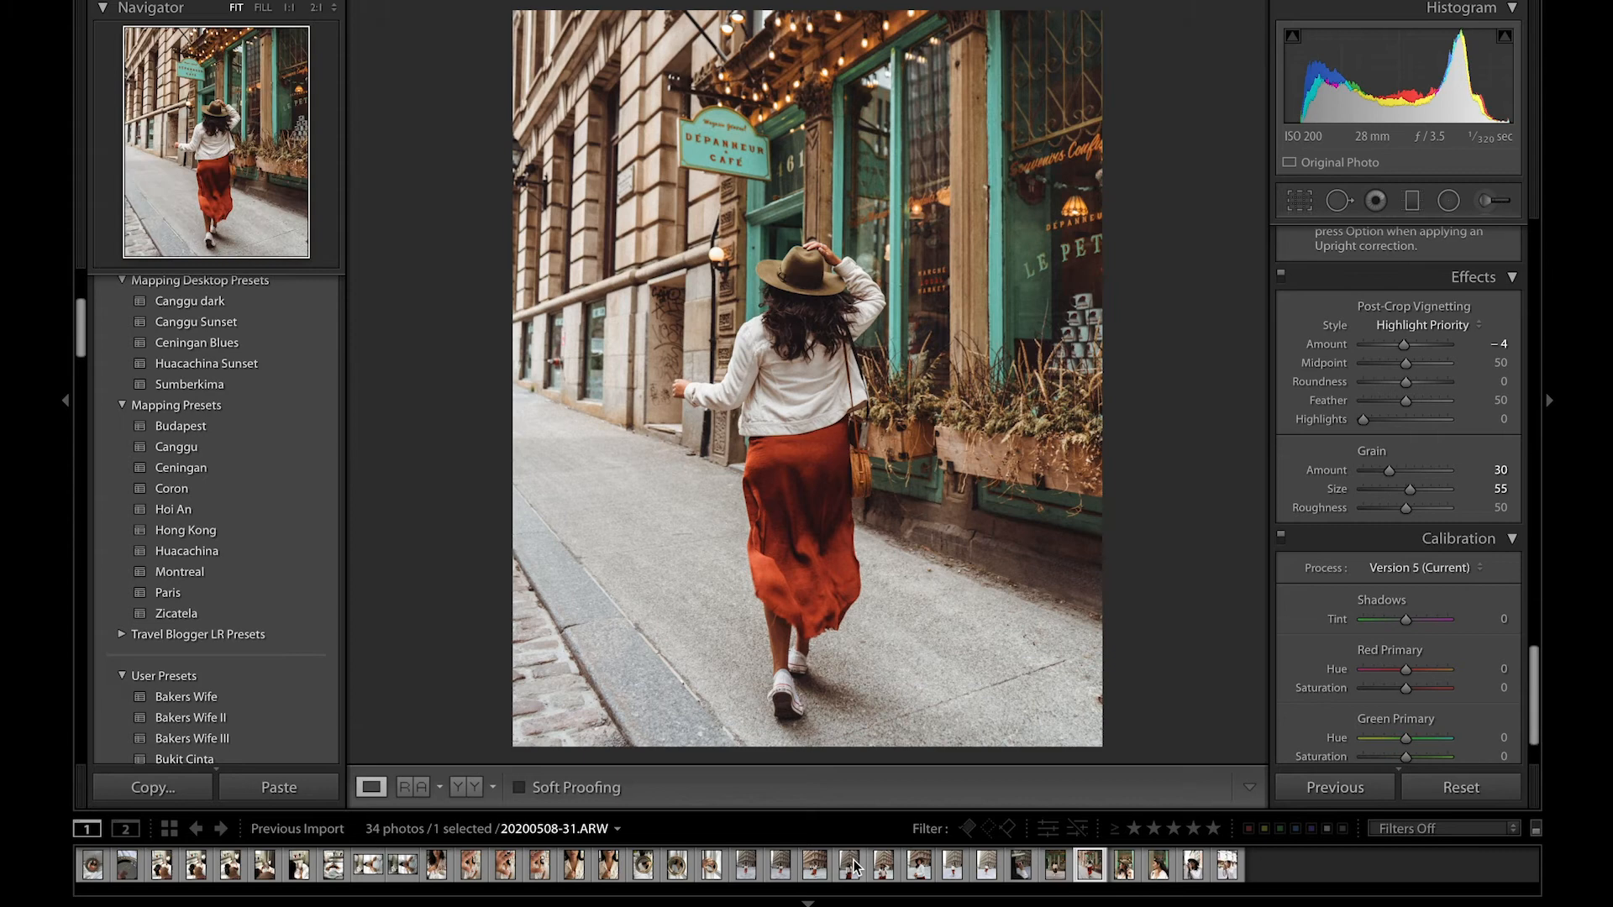
left_click(780, 865)
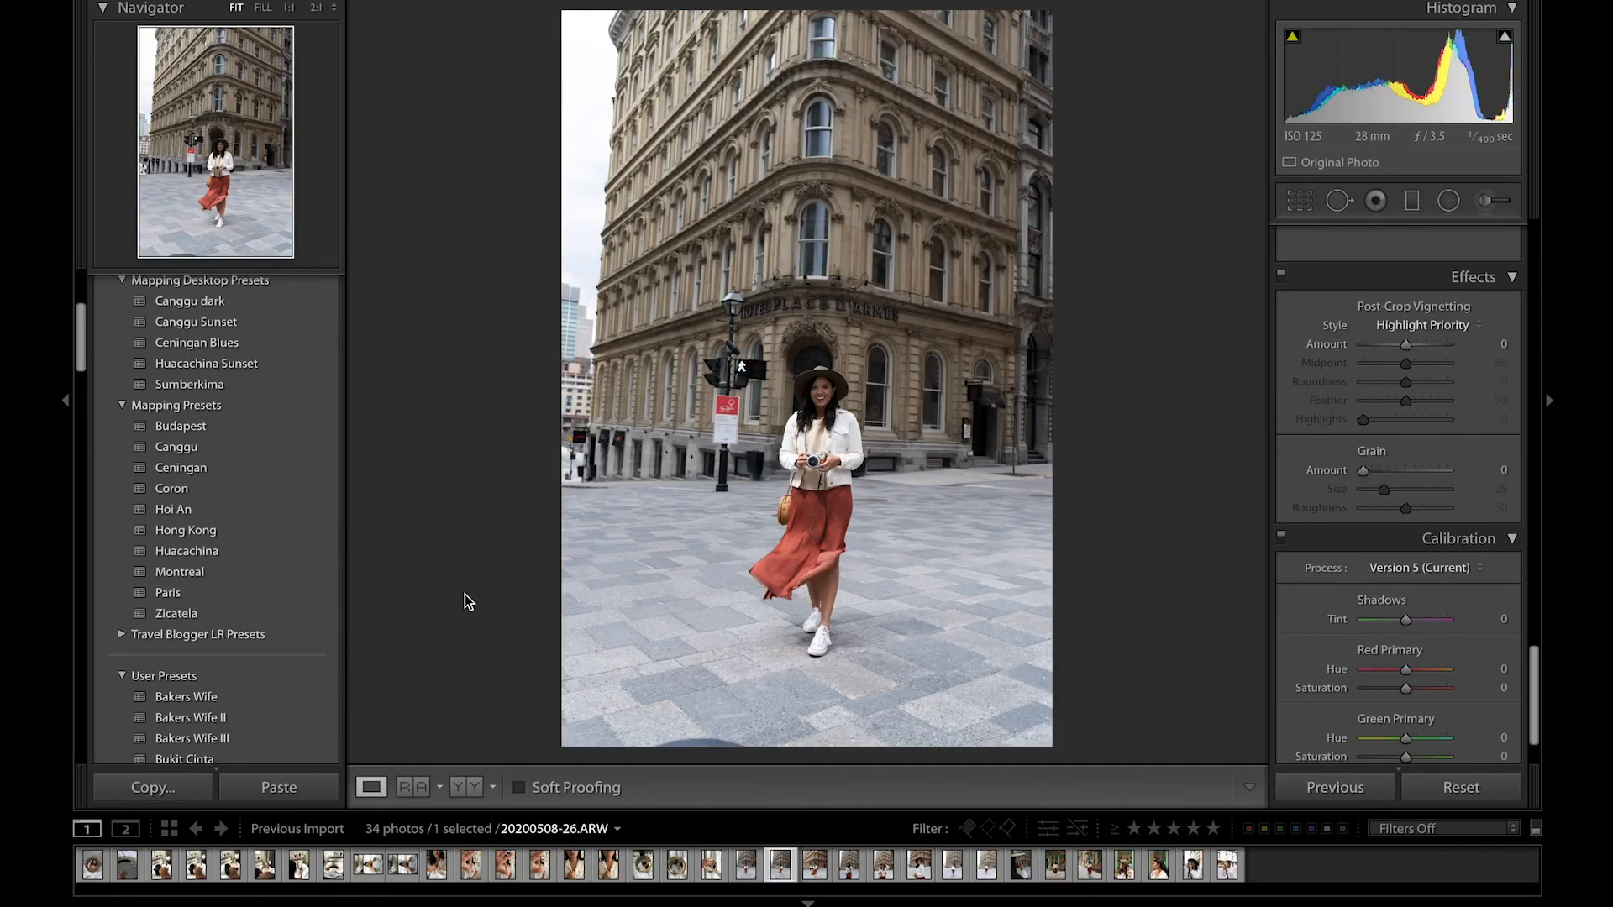
left_click(279, 788)
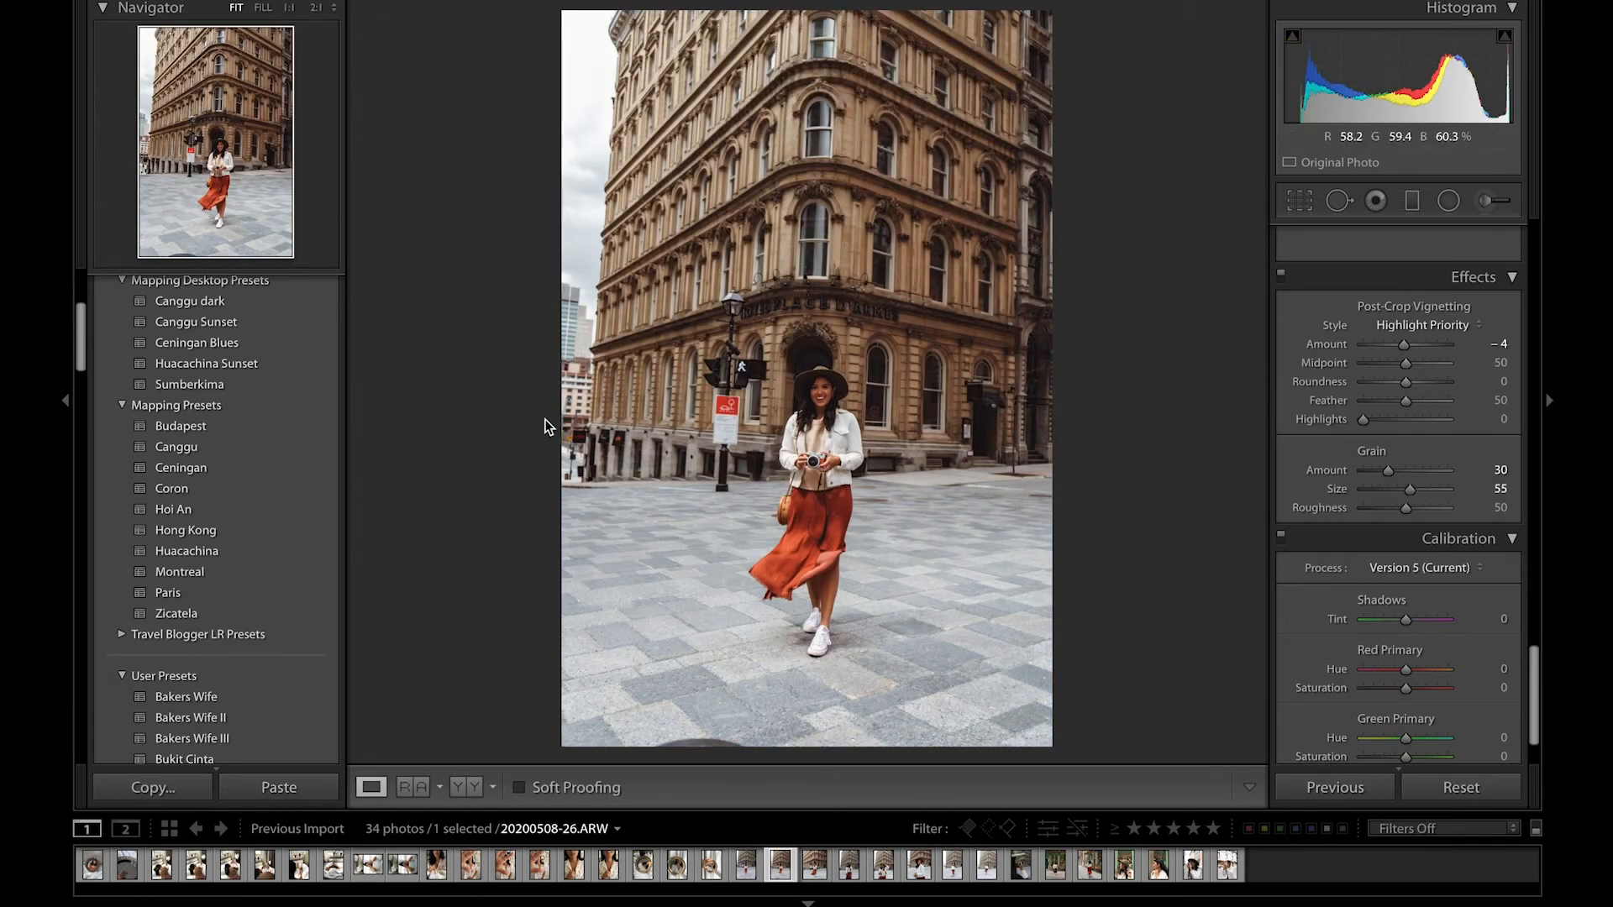
key("backslash")
key("backslash")
Reset the white balance to As Shot, set the temperature to 5,886, and raise the shadows to +81.
scroll(1326, 359, "up", 10)
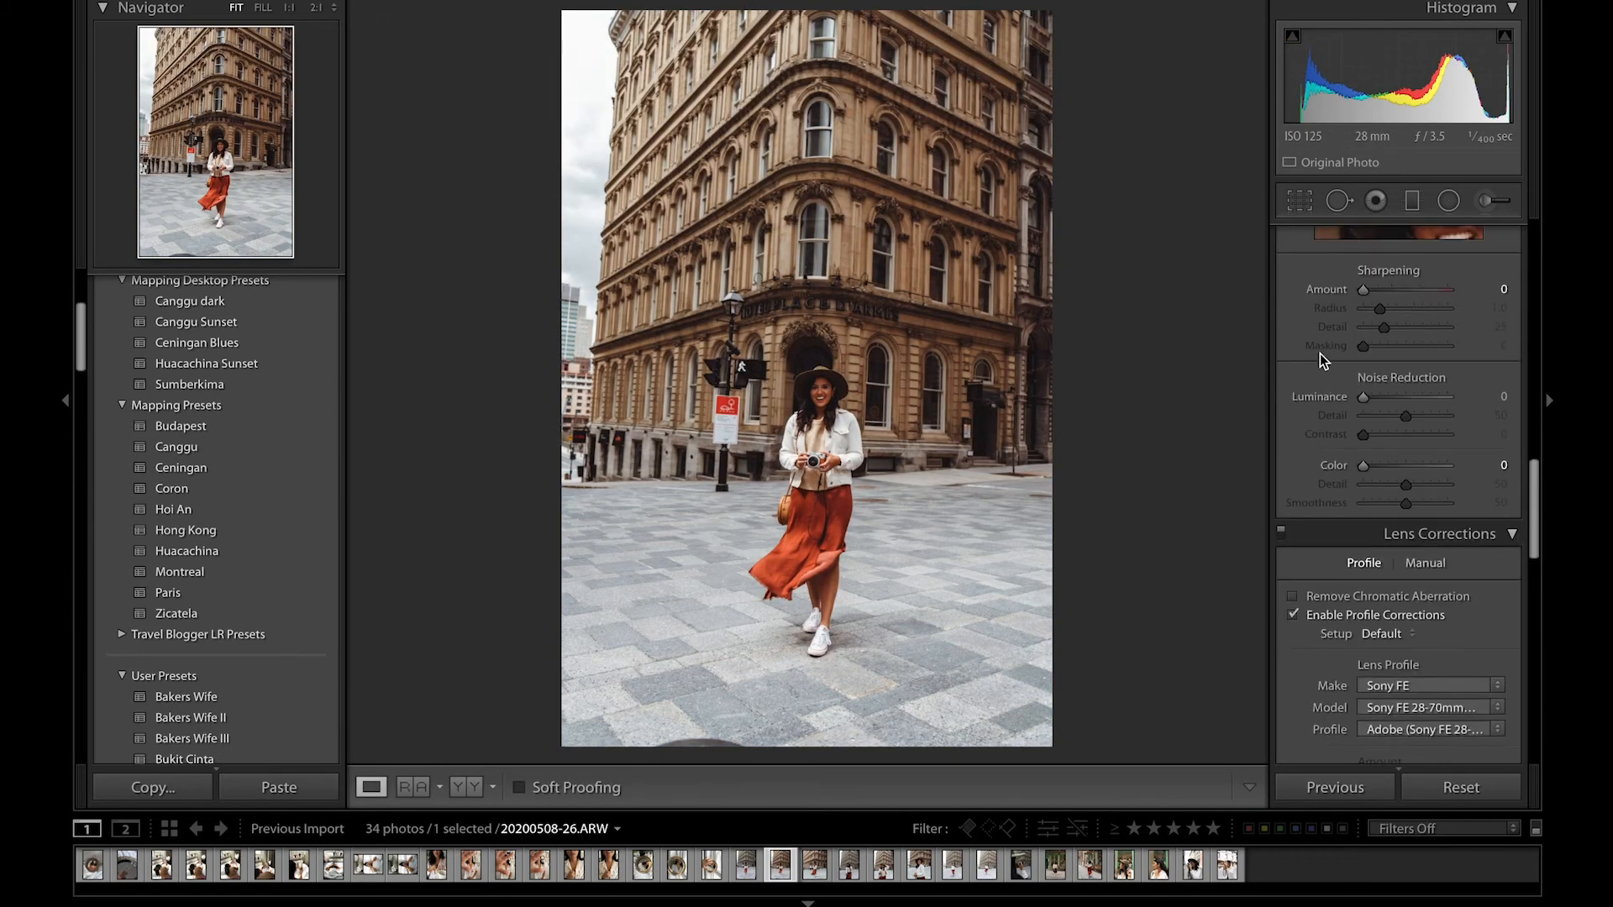
left_click(1449, 342)
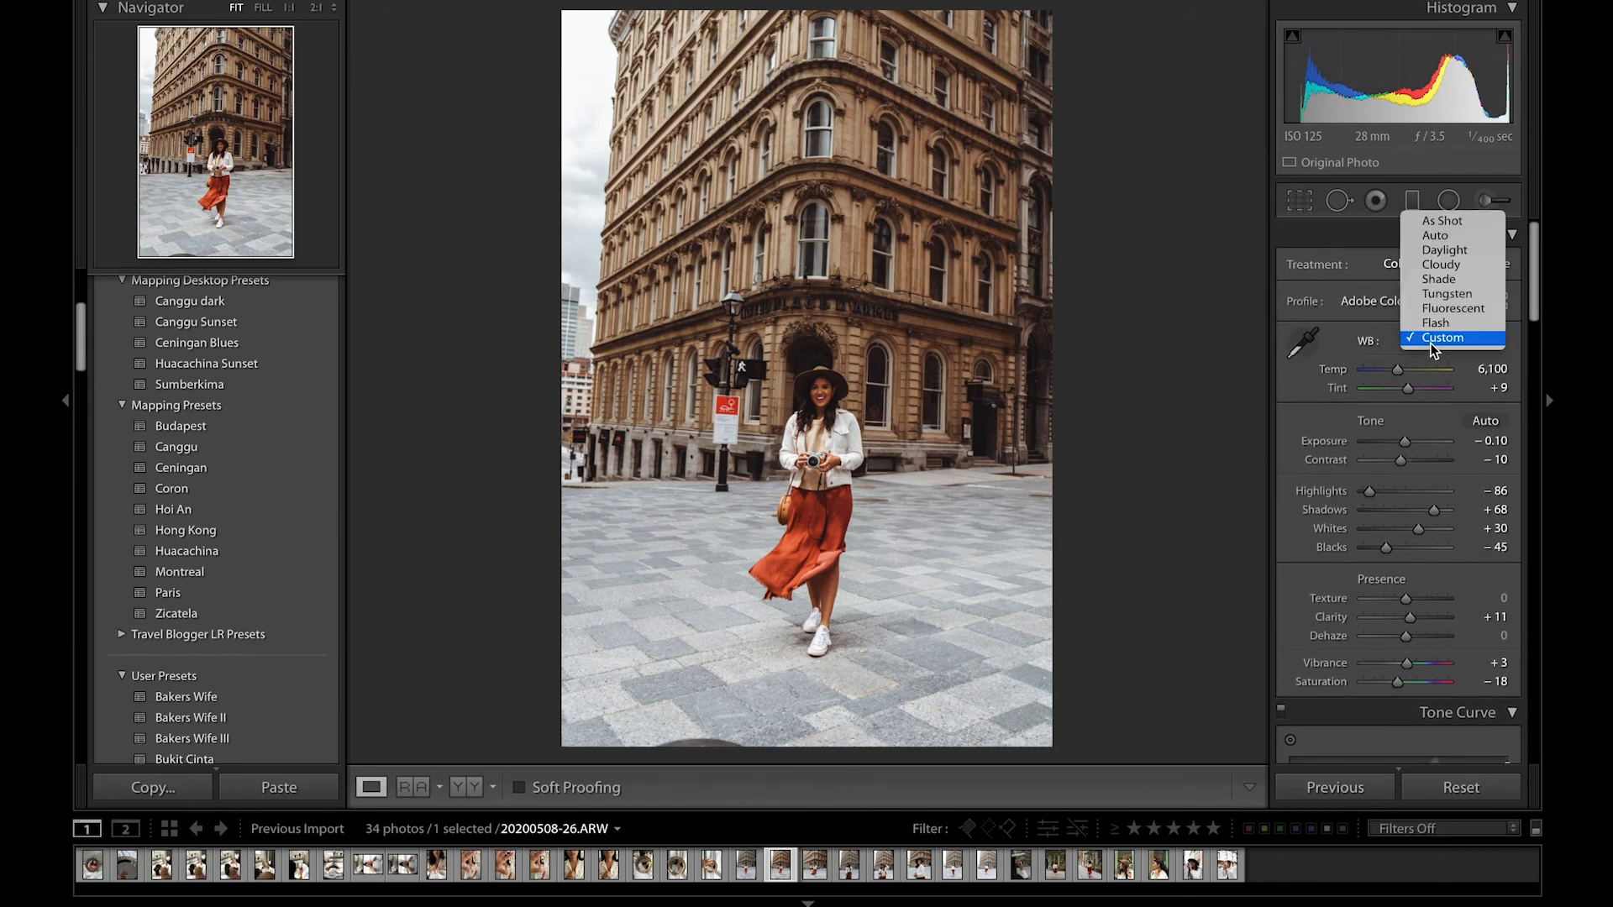
left_click(1443, 222)
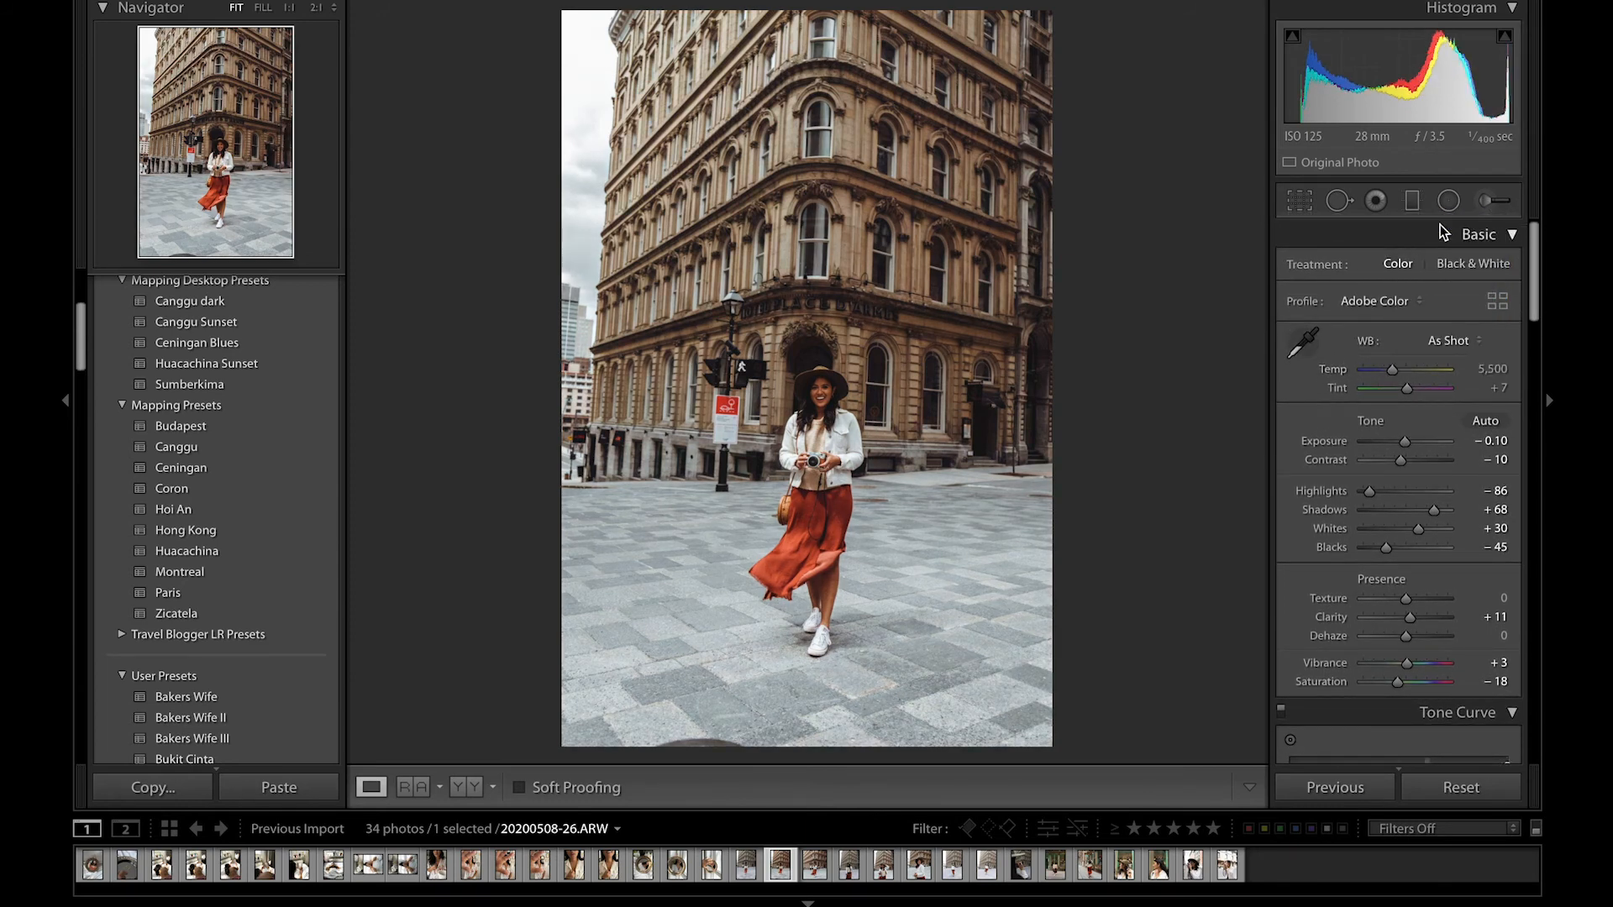
left_click_drag(1394, 374, 1395, 372)
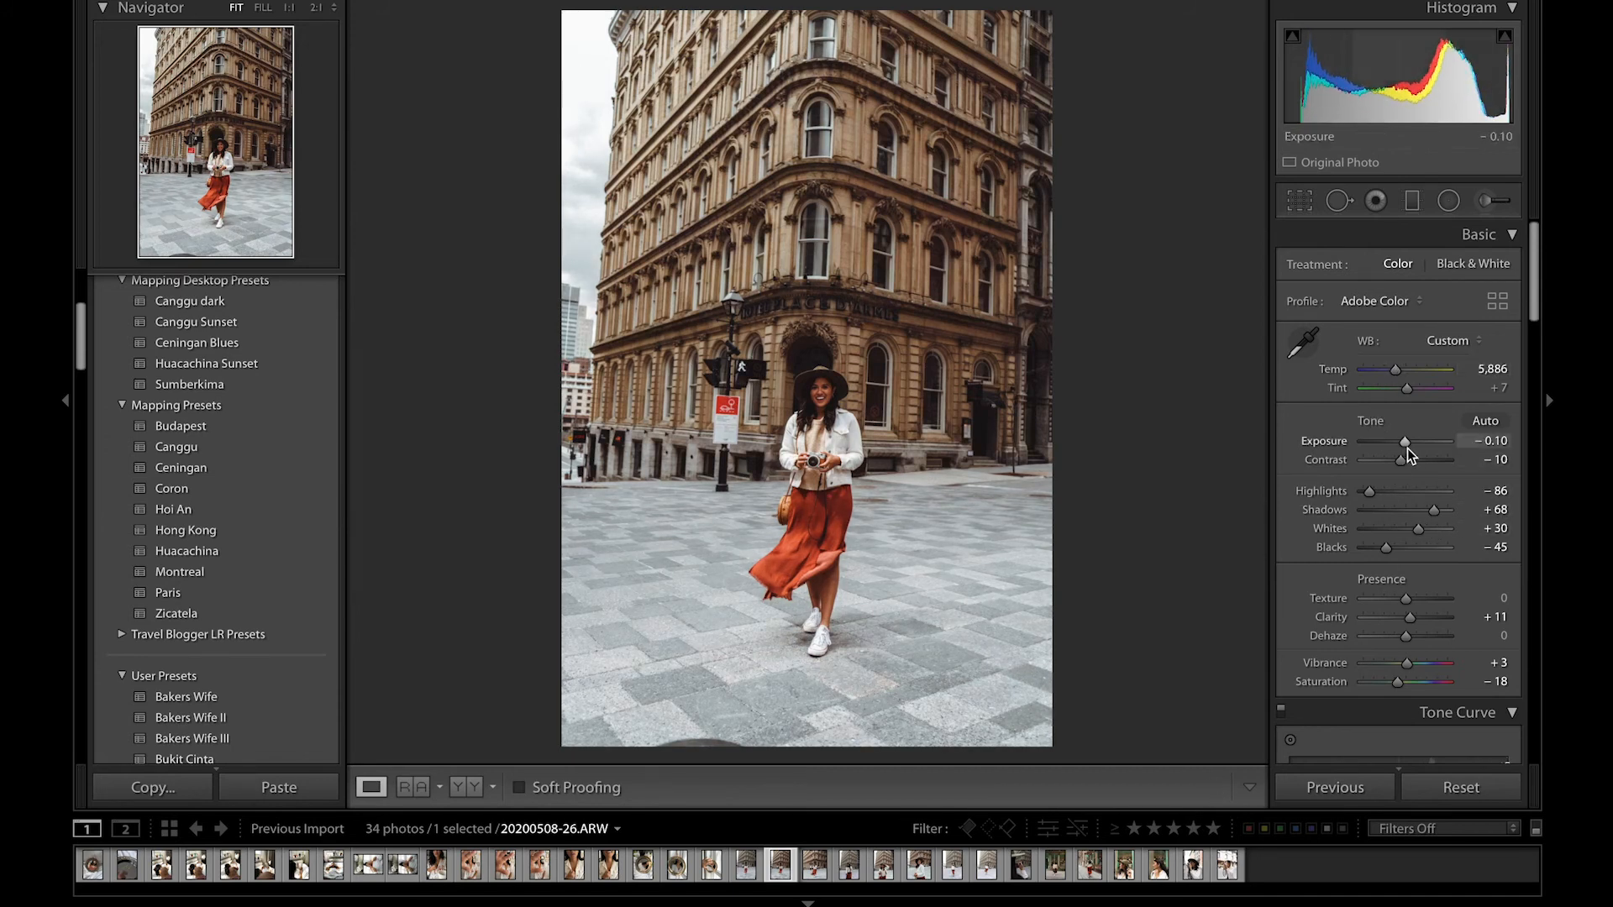
left_click_drag(1436, 513, 1441, 514)
Apply the Auto Upright perspective correction to the corner building photo.
scroll(1350, 504, "down", 10)
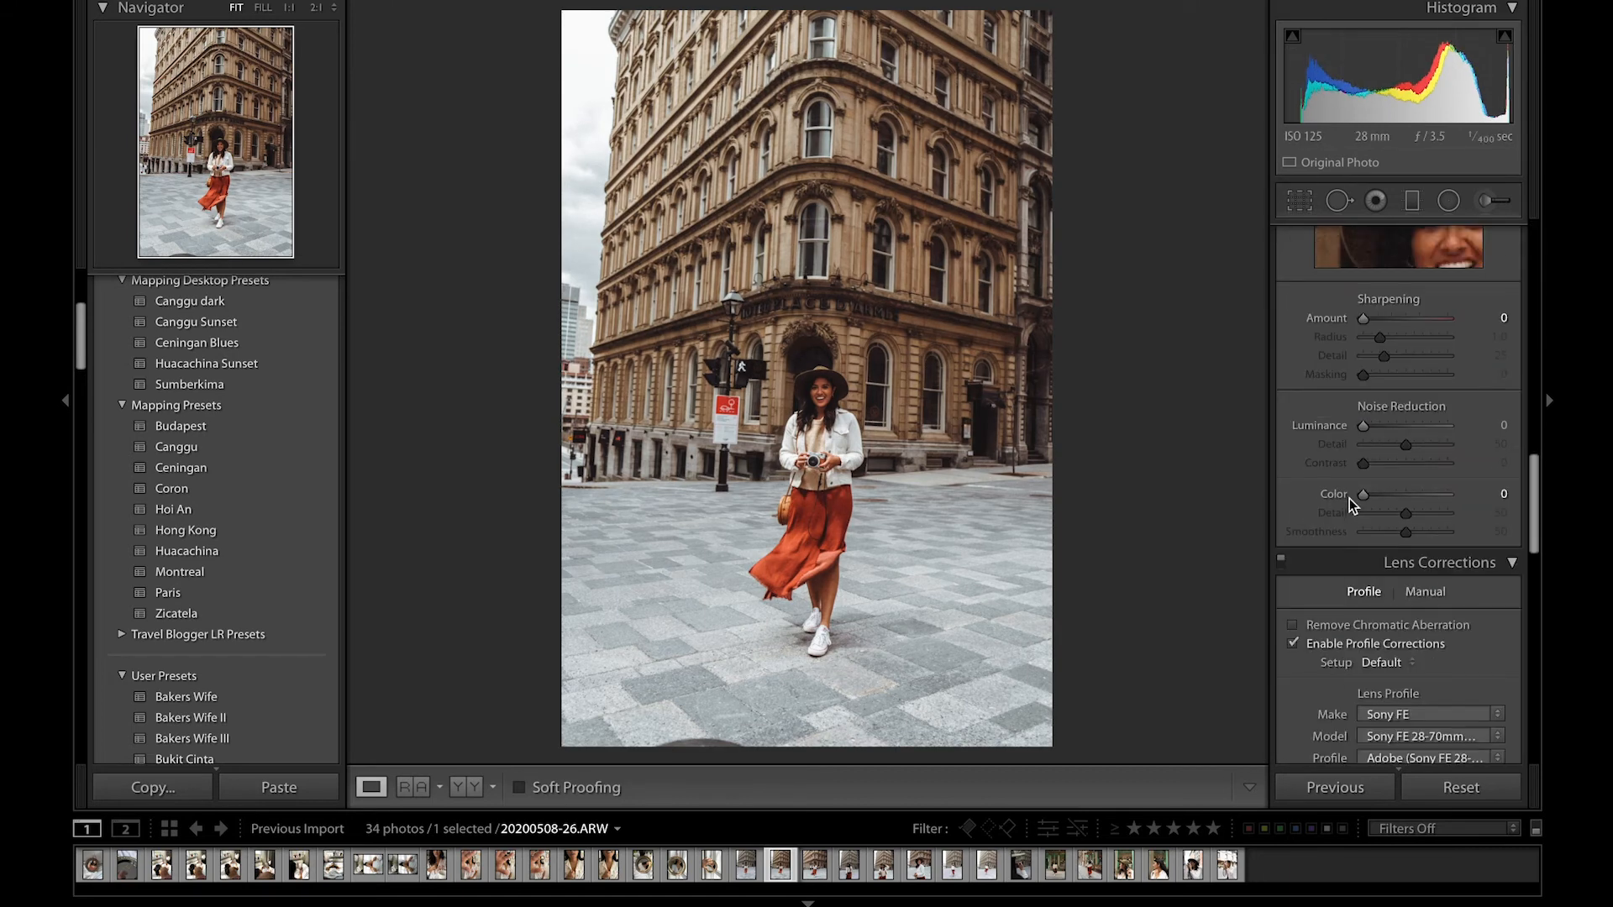
scroll(1350, 504, "down", 5)
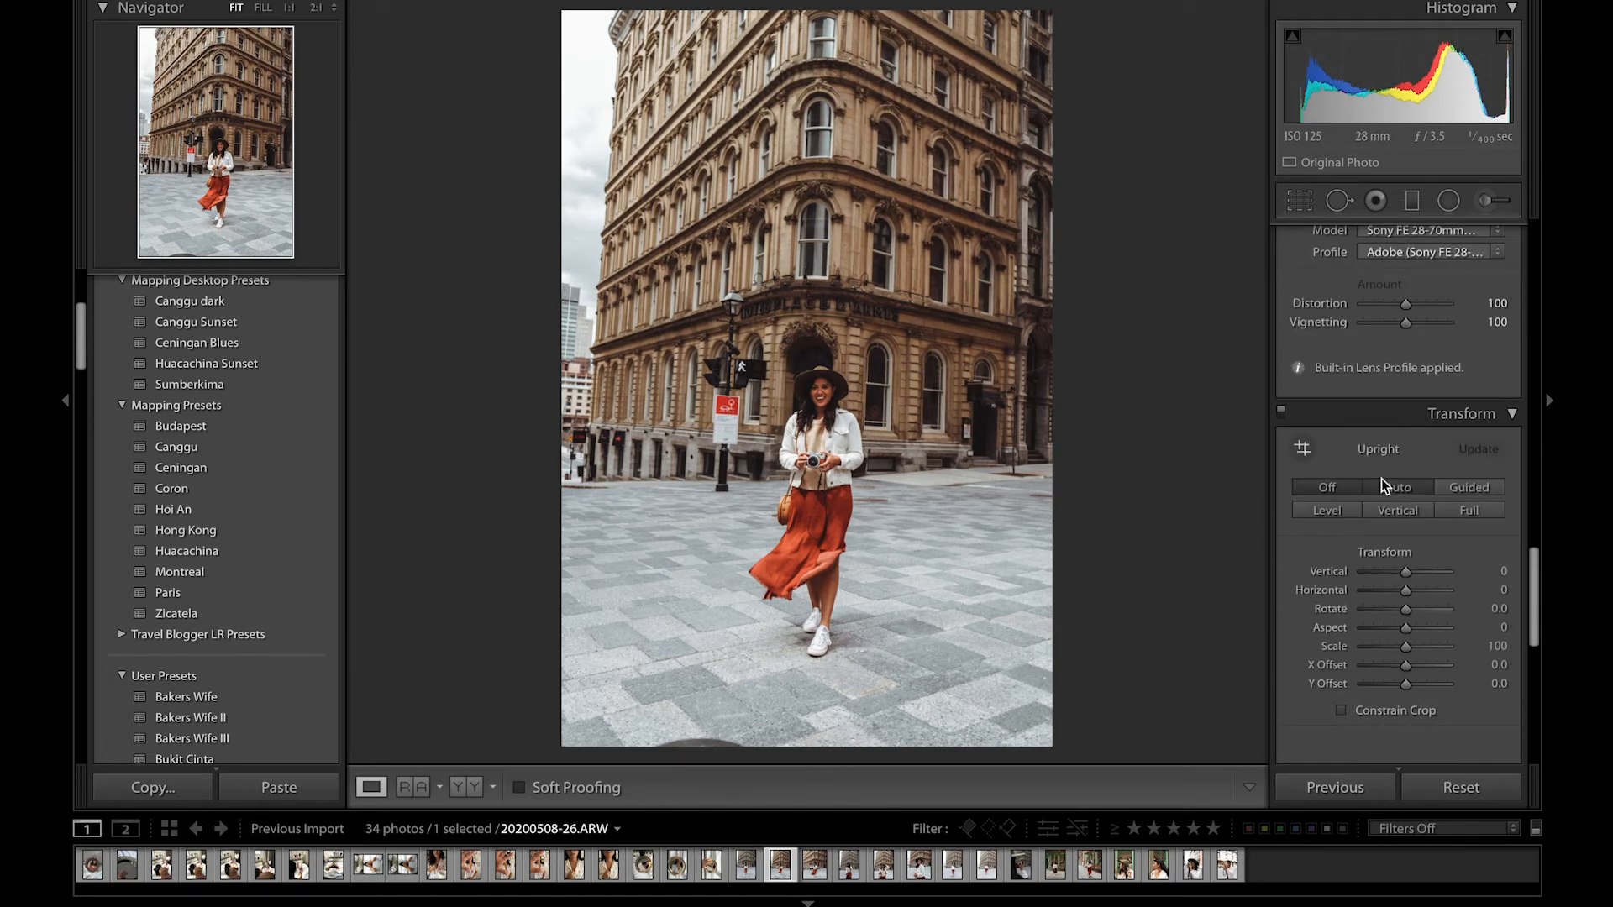
left_click(1385, 487)
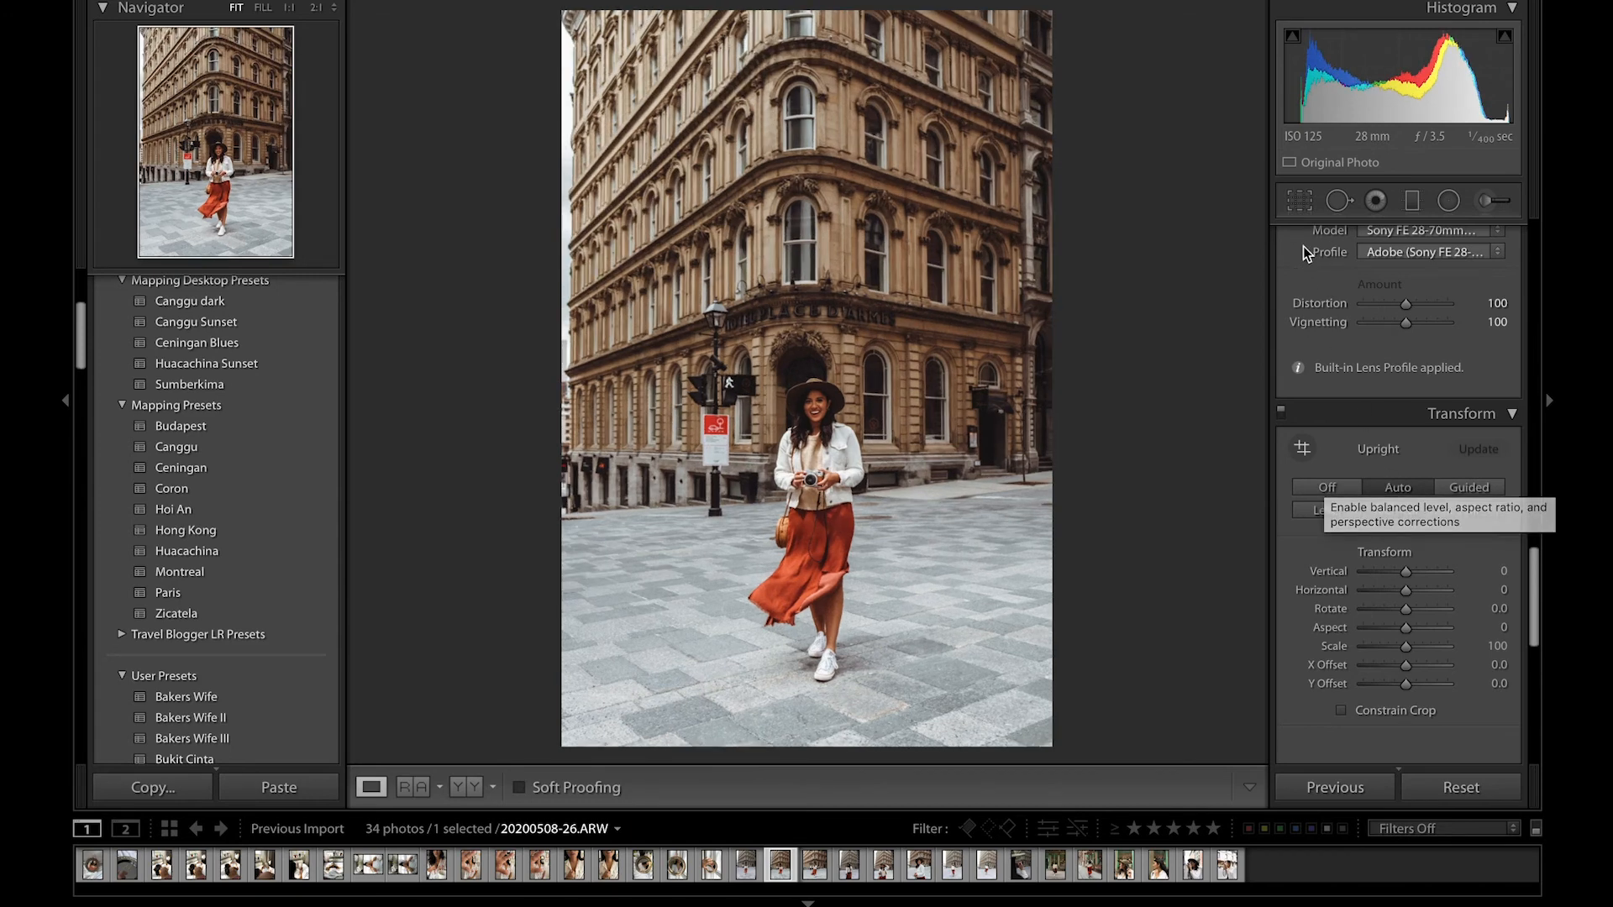
Crop the corner building photo to a 4 x 5 / 8 x 10 aspect ratio, slightly tightened and repositioned around the woman.
left_click(1299, 203)
left_click(1428, 276)
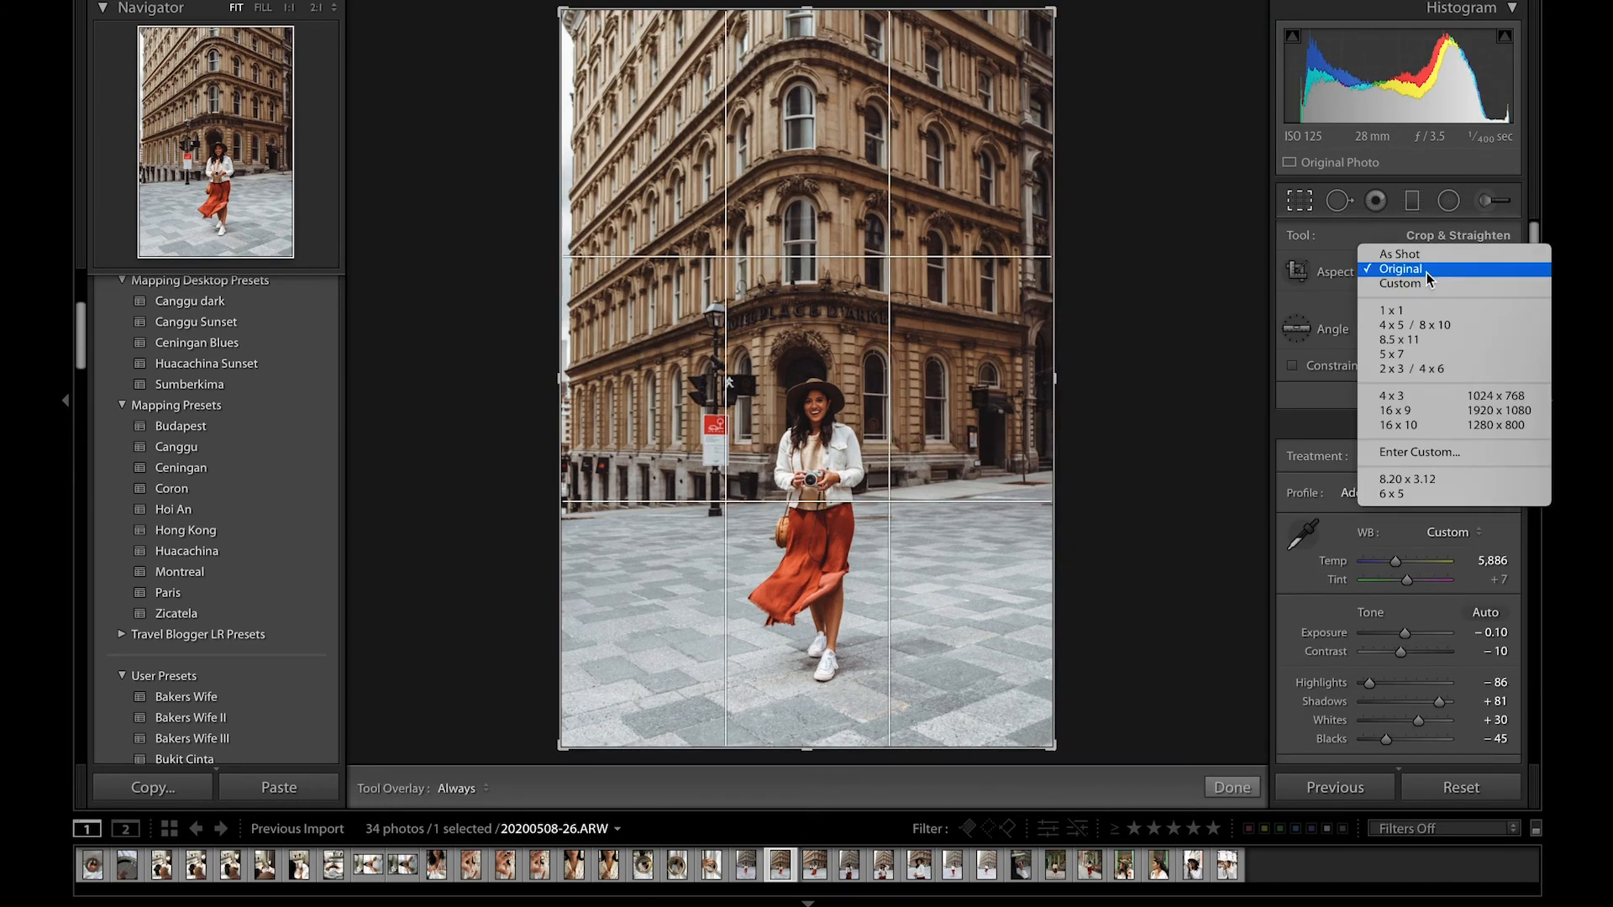
left_click(1426, 328)
left_click_drag(874, 104, 875, 43)
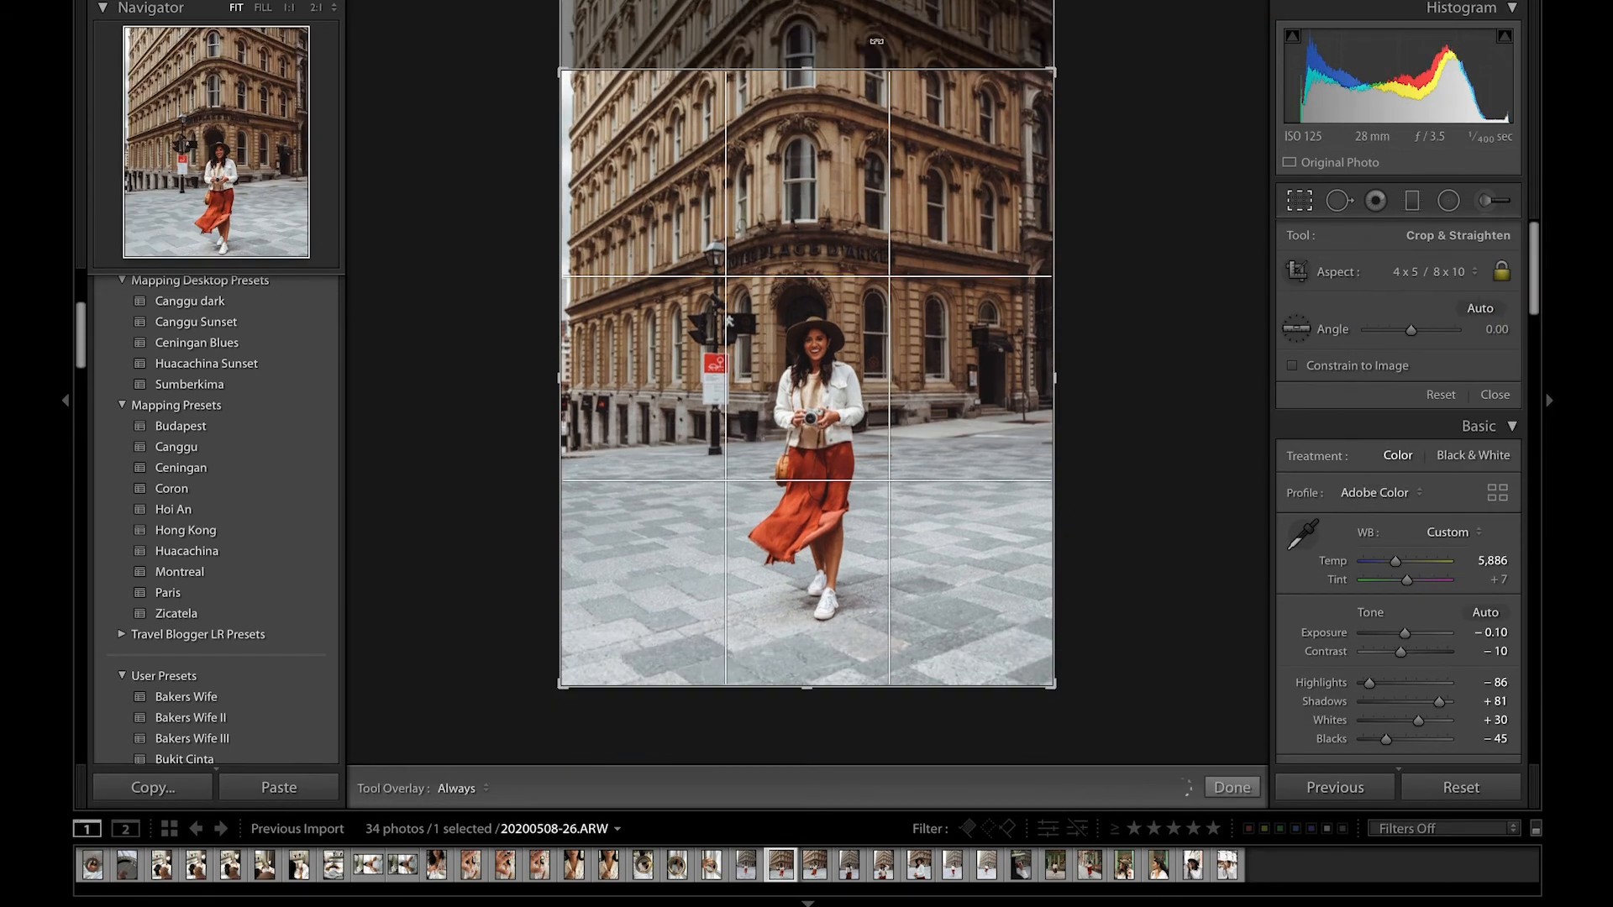
left_click_drag(561, 70, 574, 87)
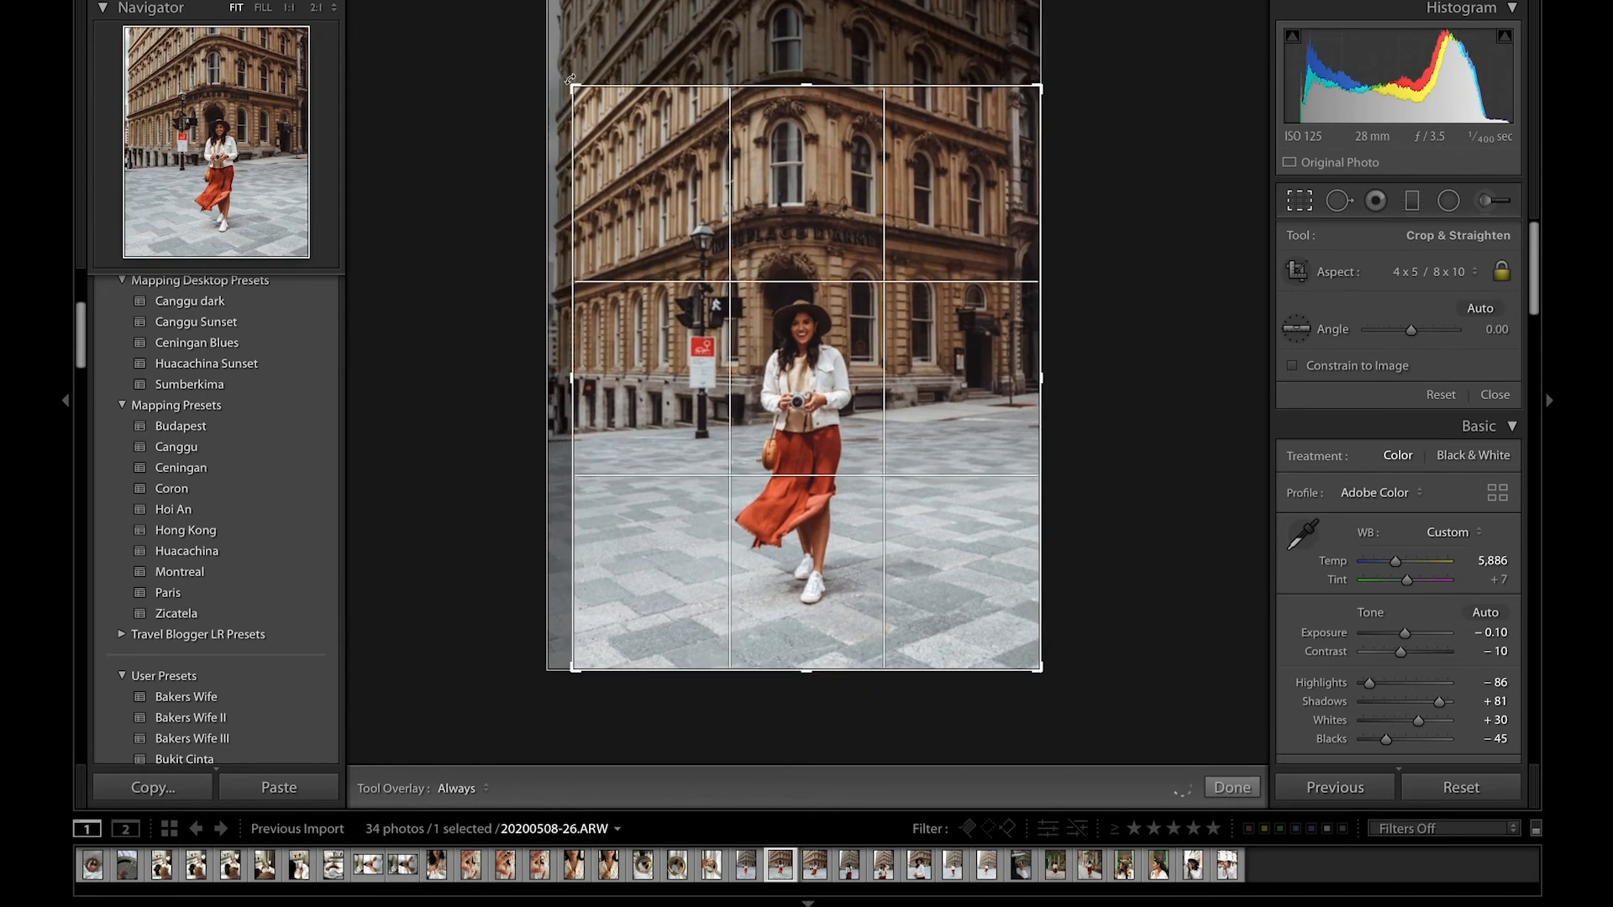
left_click_drag(711, 107, 718, 110)
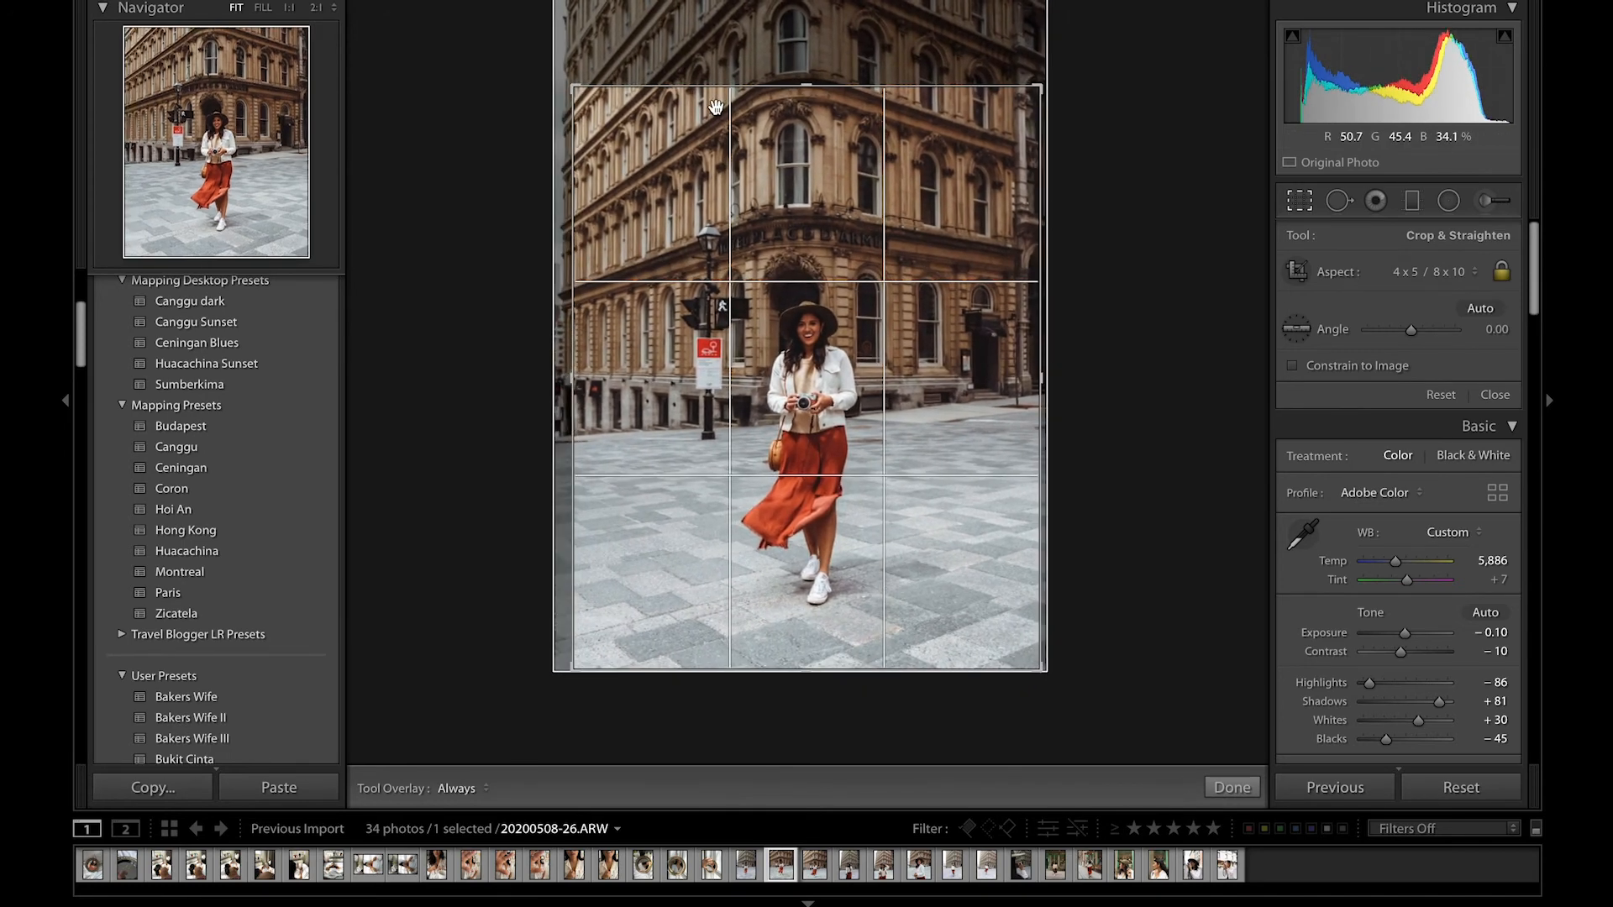
key("Return")
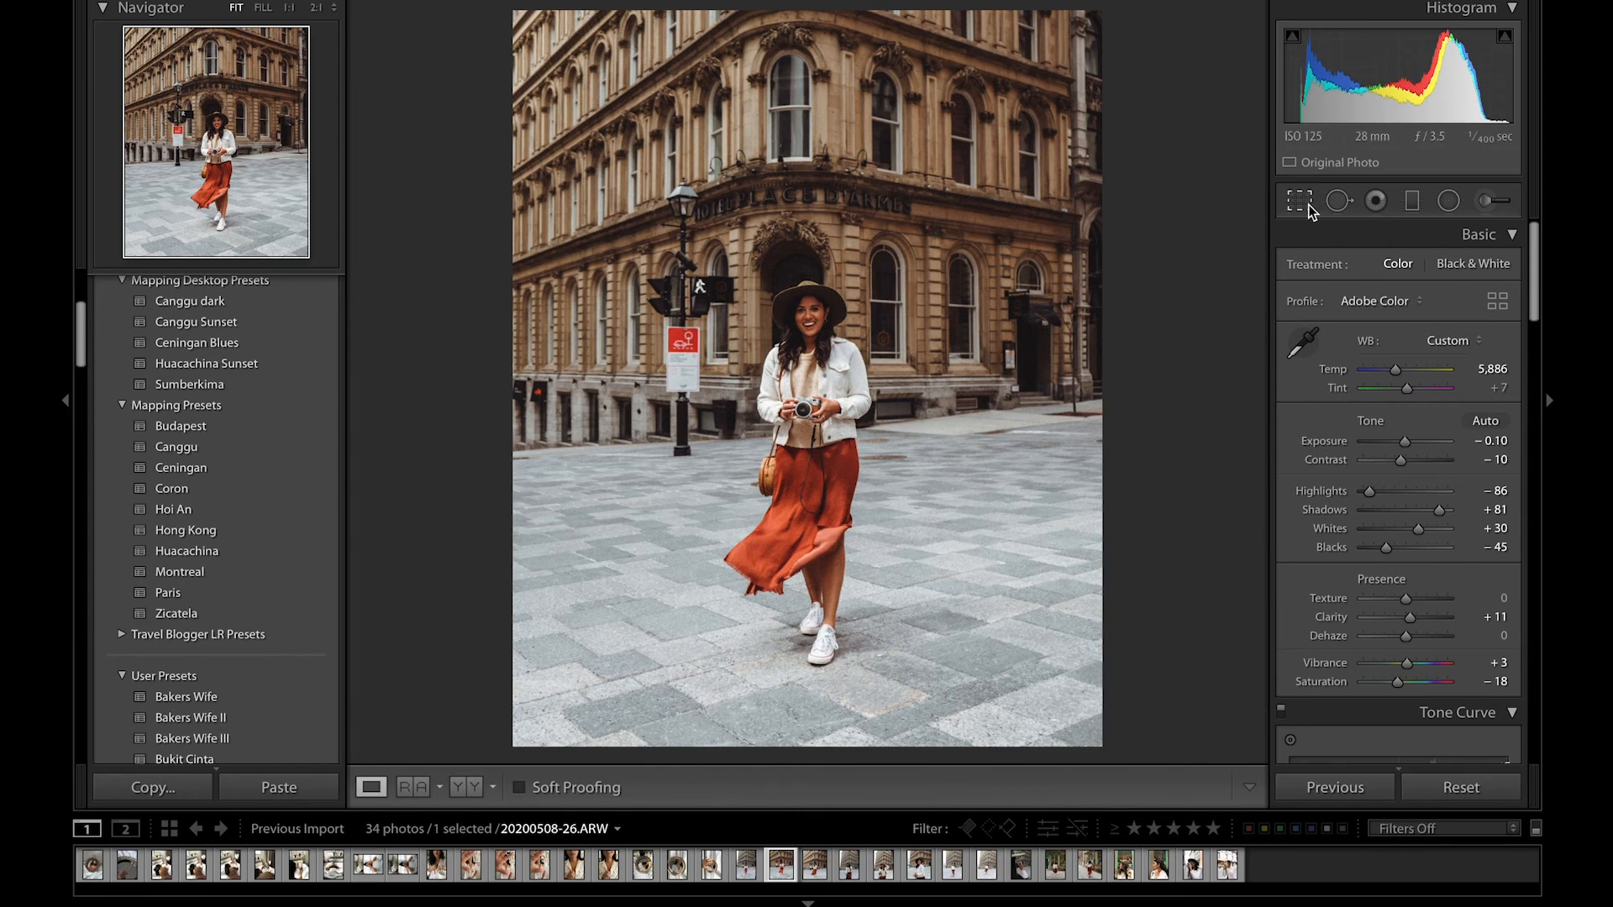
left_click(1304, 202)
left_click_drag(988, 228, 987, 235)
Compare the corner building photo before and after the edits.
key("backslash")
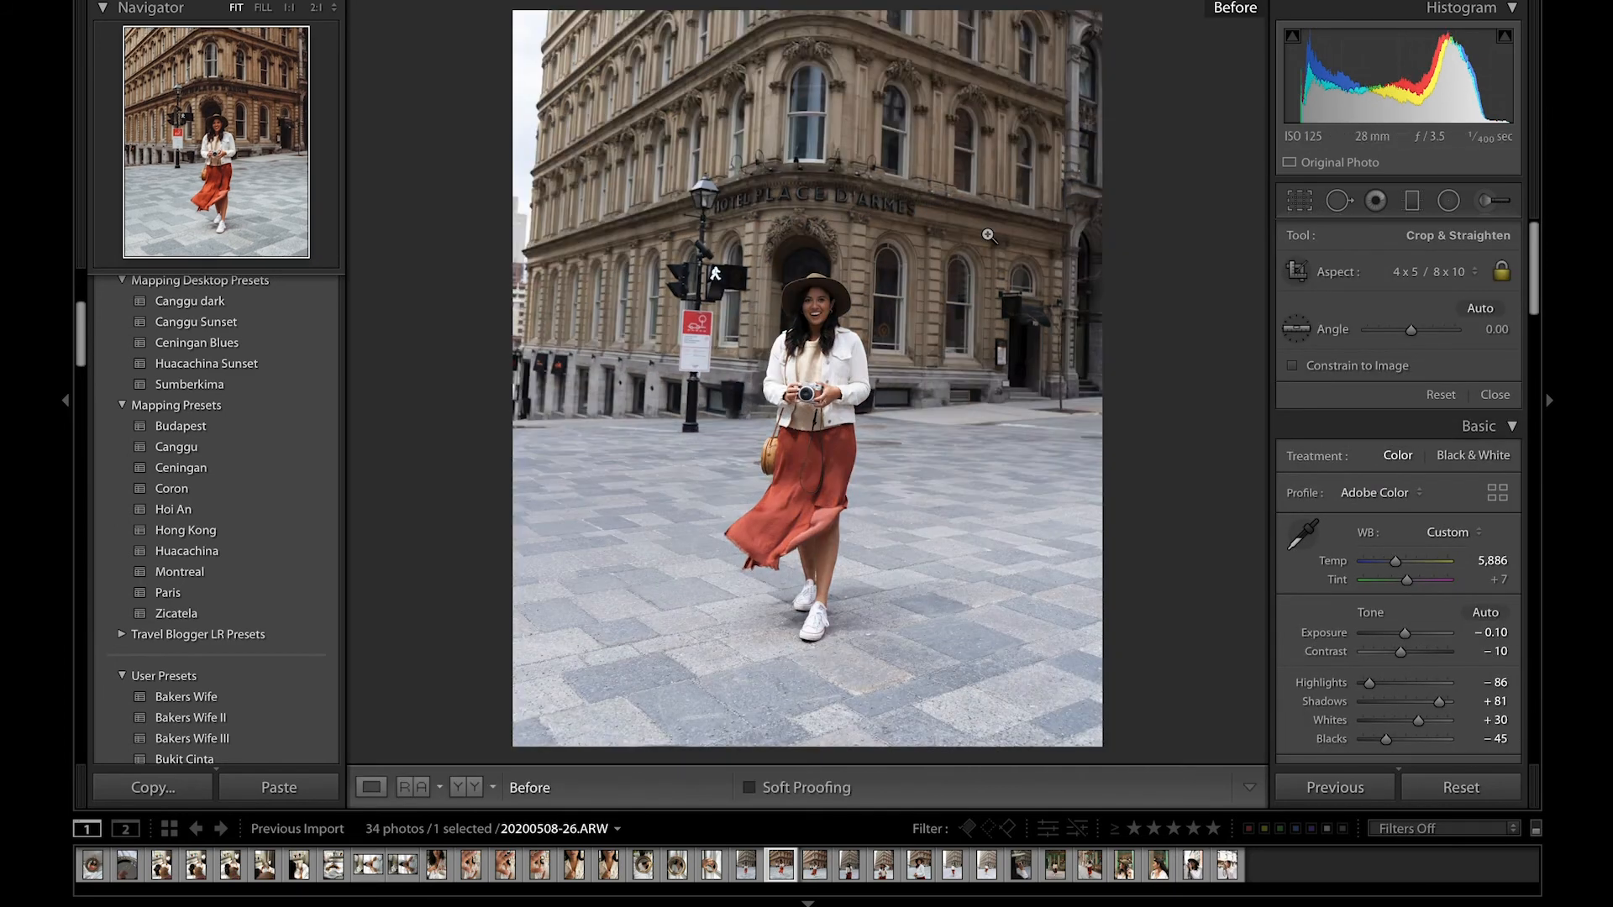
key("backslash")
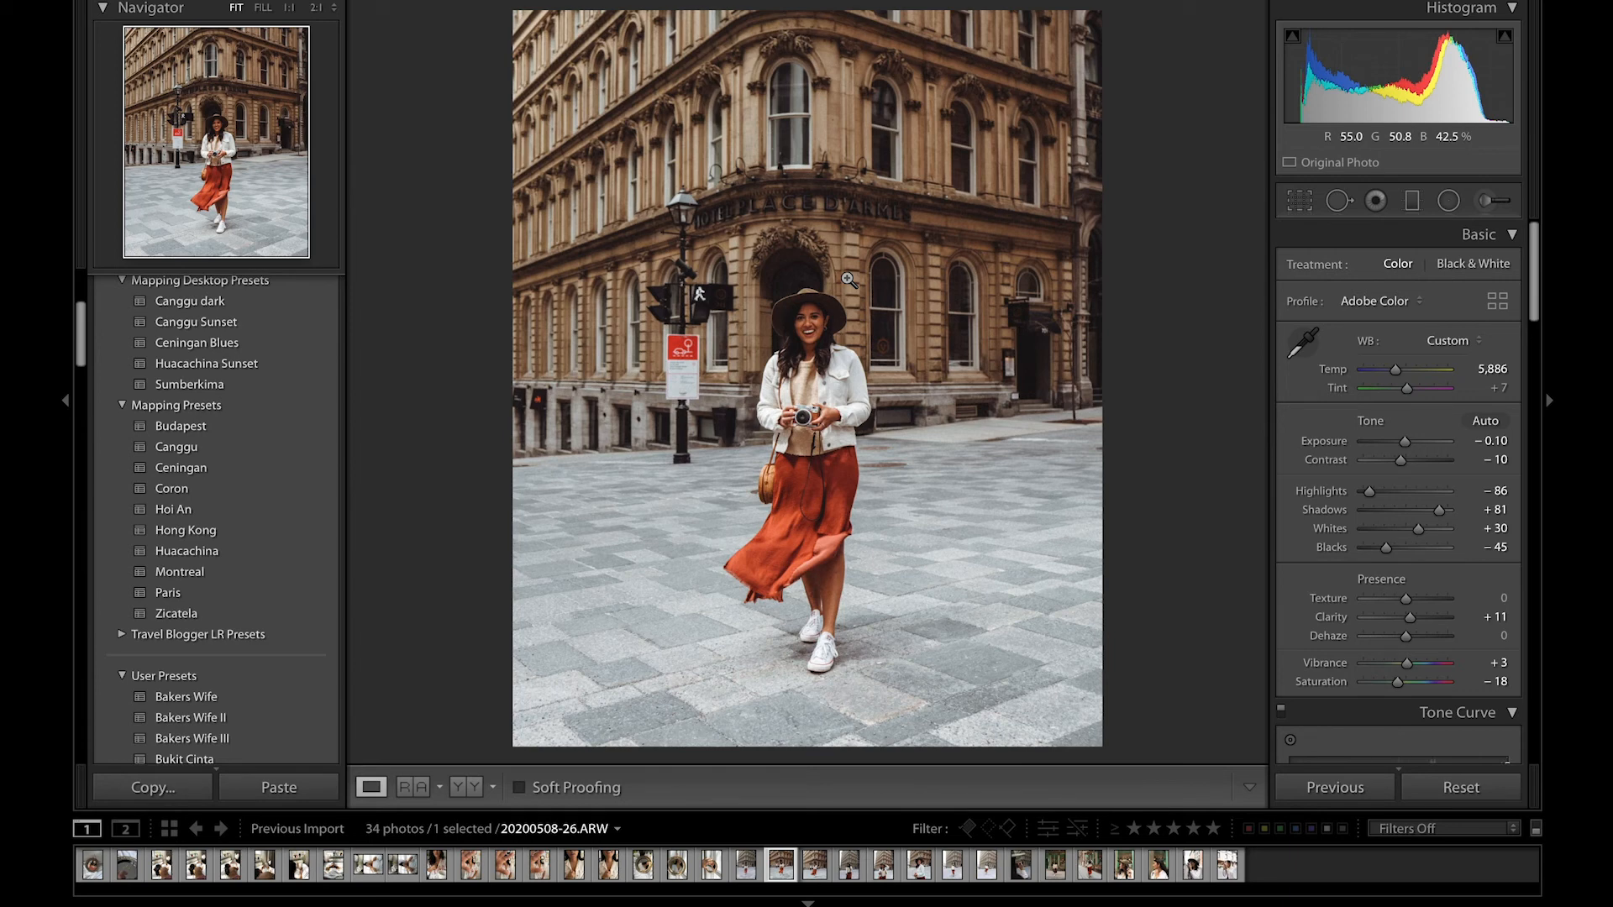
key("backslash")
key("backslash")
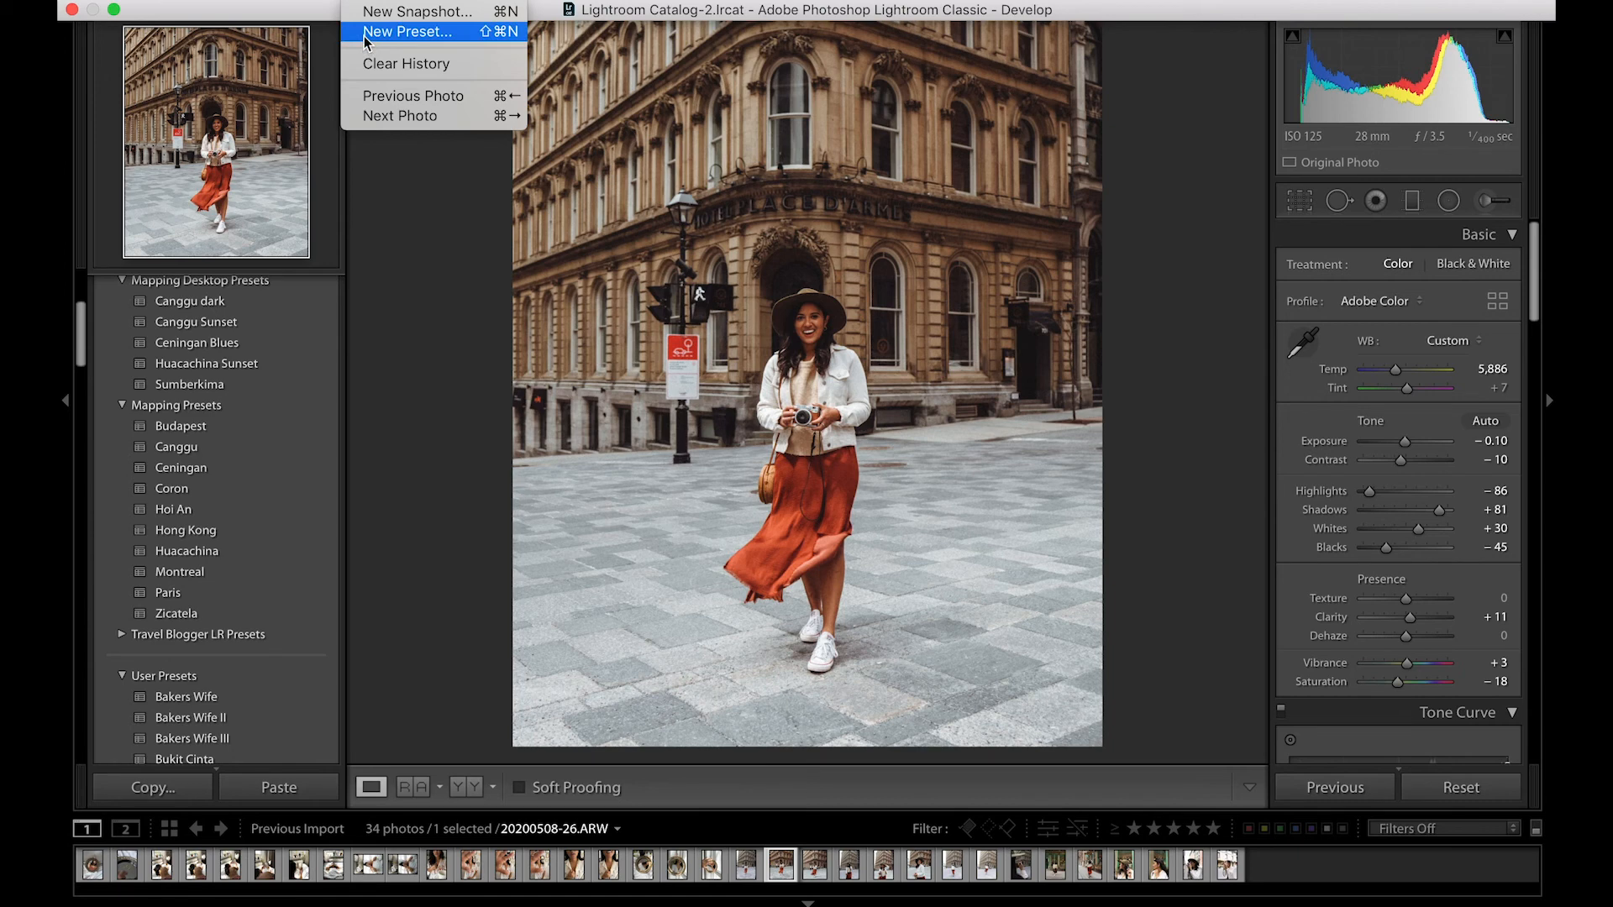
Save the settings as a preset named Vintage Vibes in the Mapping Presets group, leaving out White Balance and Exposure.
left_click(407, 31)
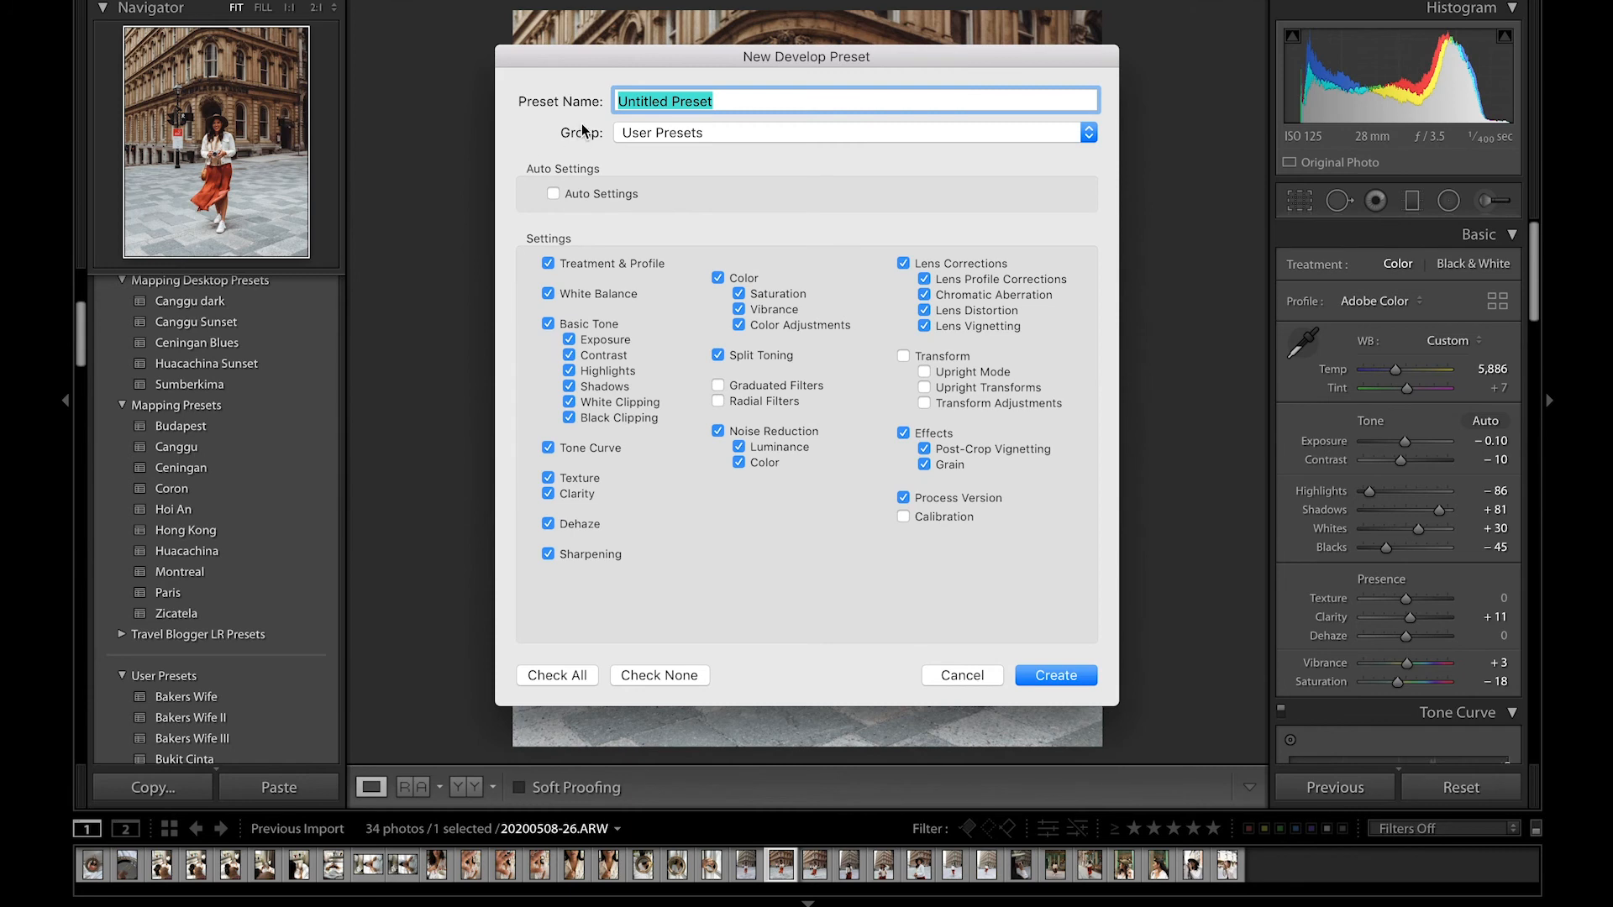
type("Vintage Vibes")
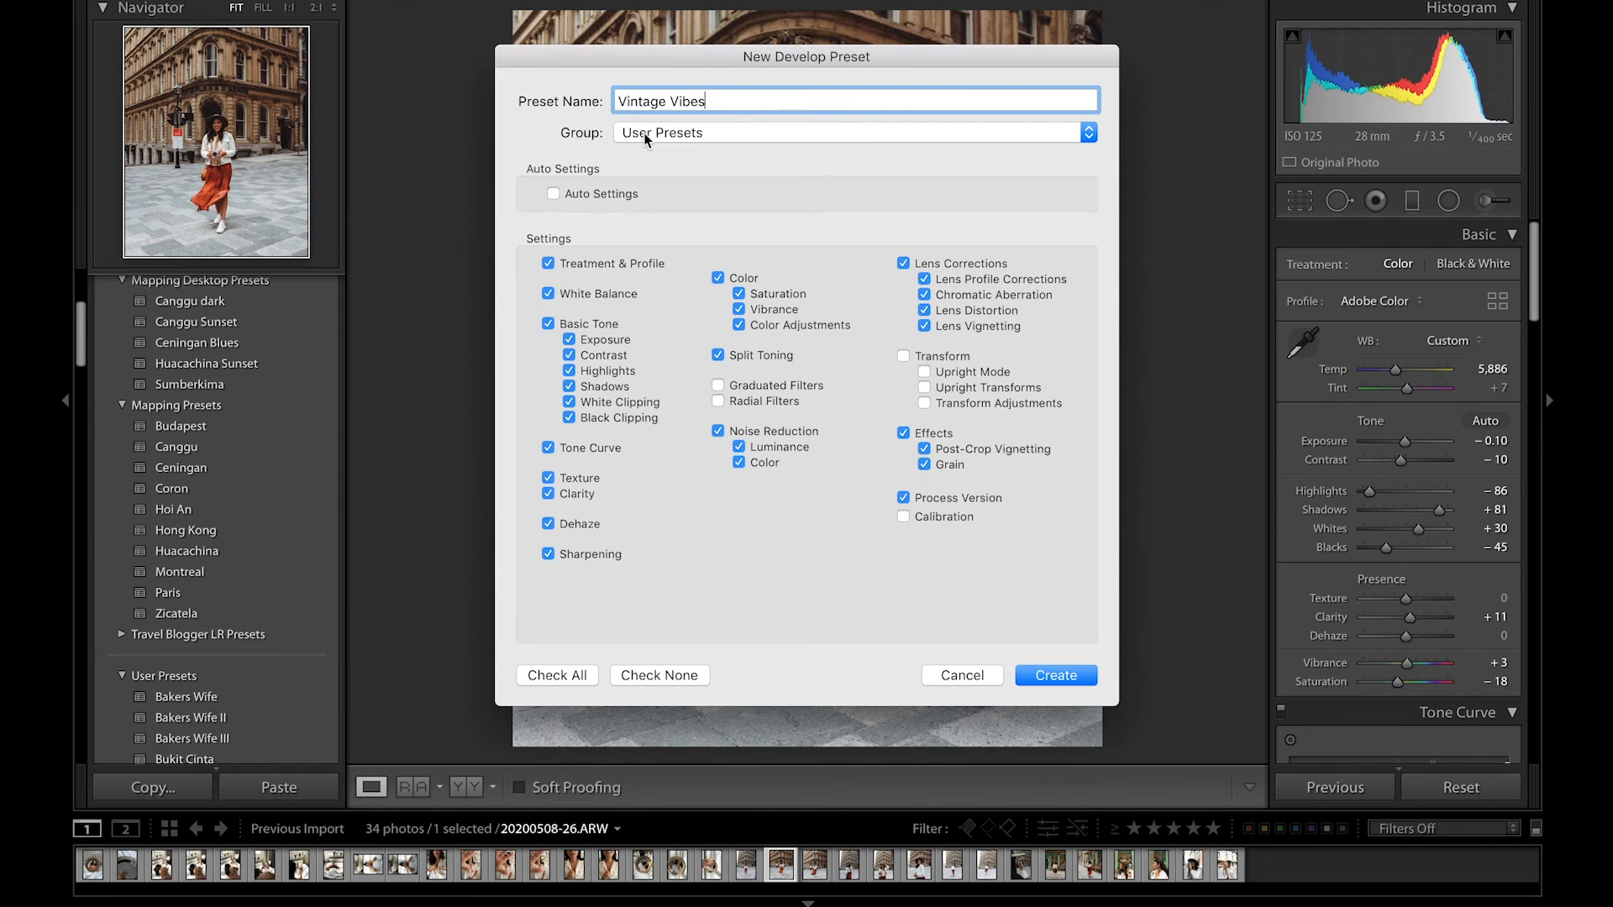
left_click(644, 135)
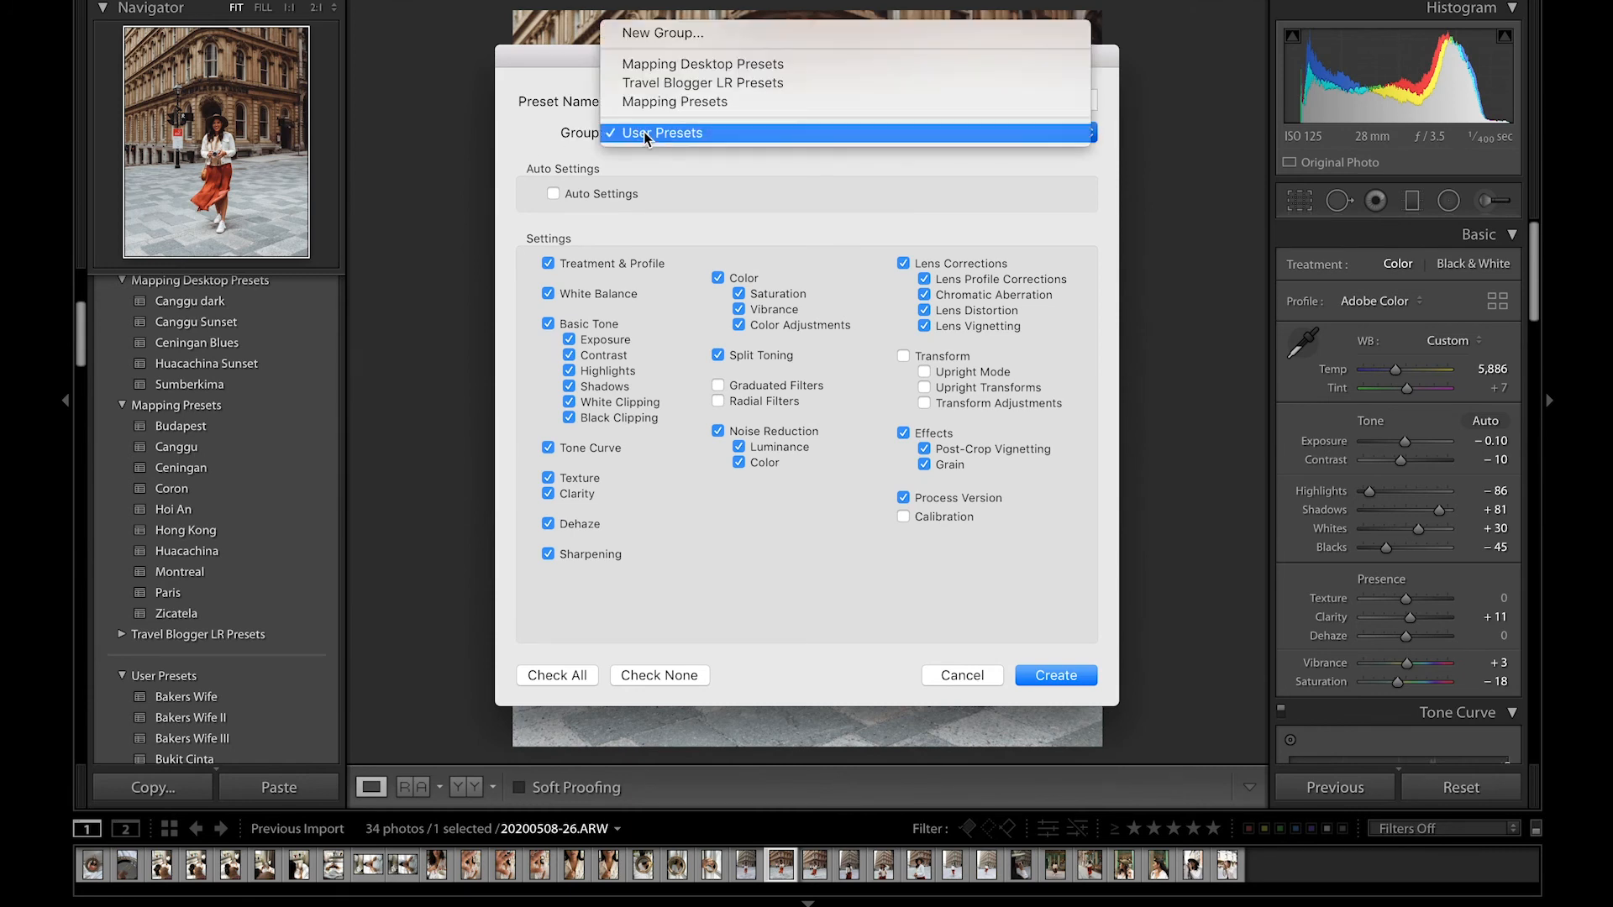
left_click(643, 102)
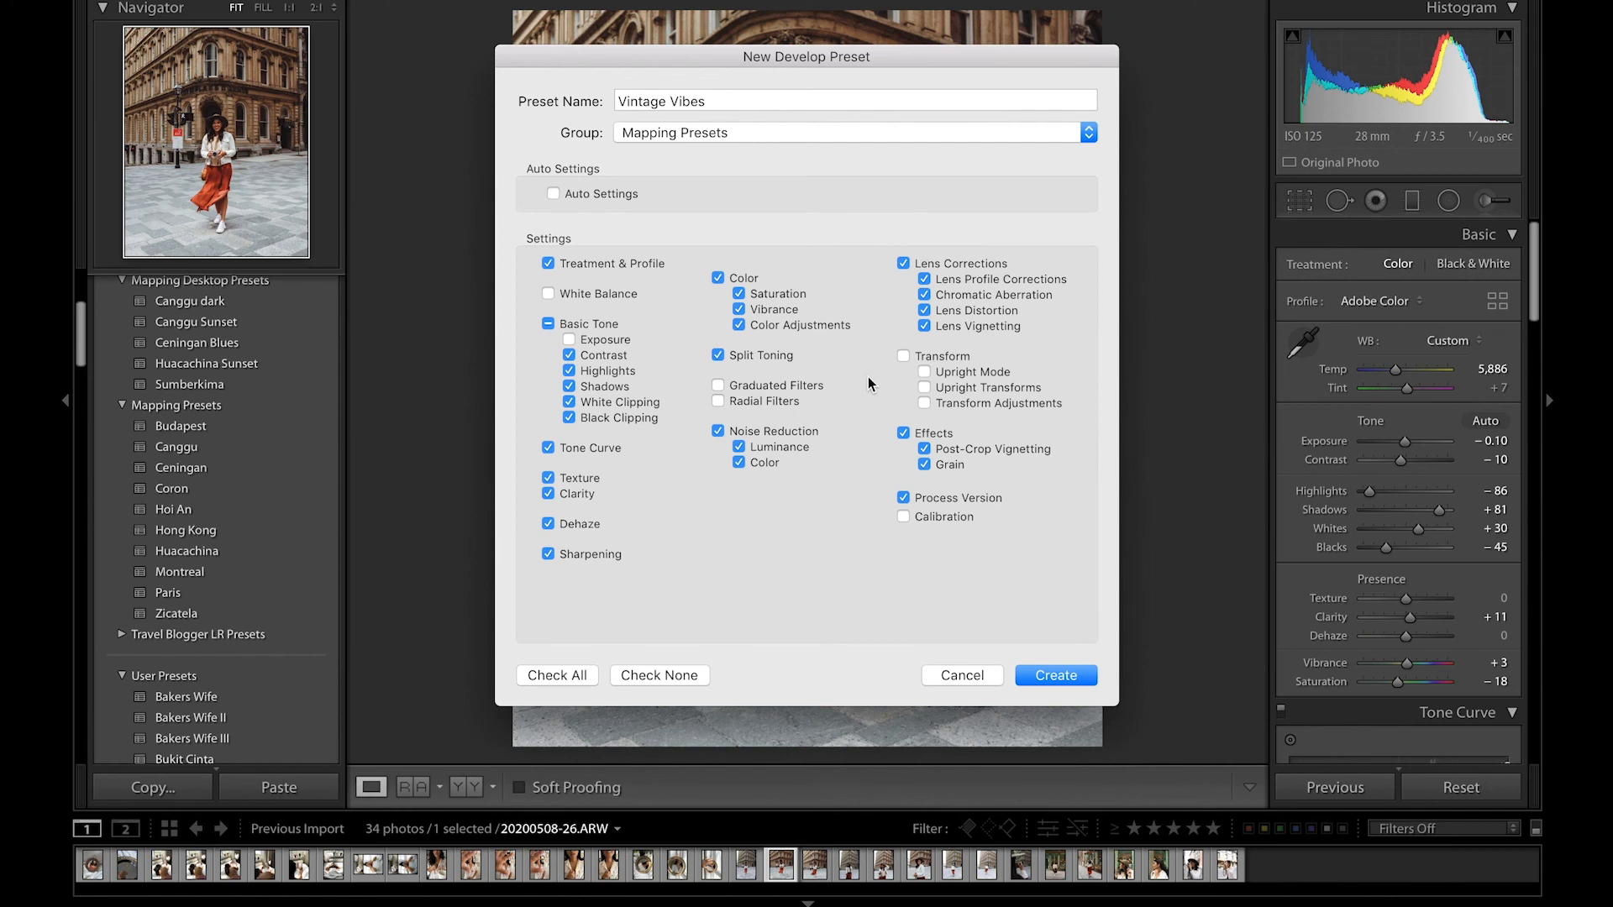
left_click(1044, 682)
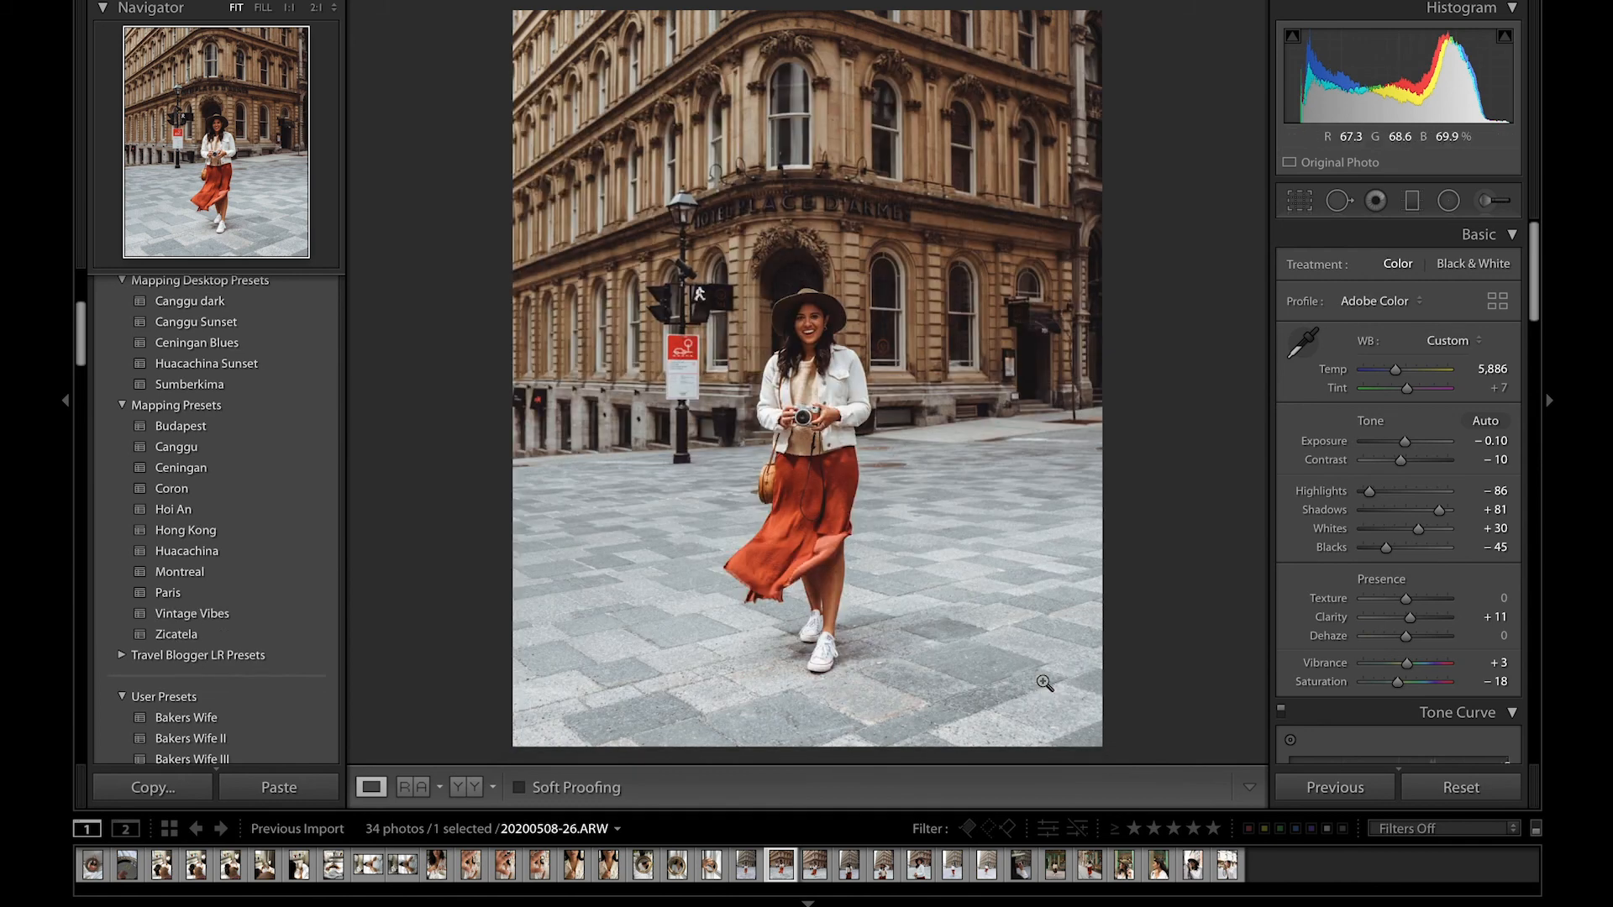
Open the café photo 20200508-42.ARW and compare it before and after the edits.
left_click(1089, 866)
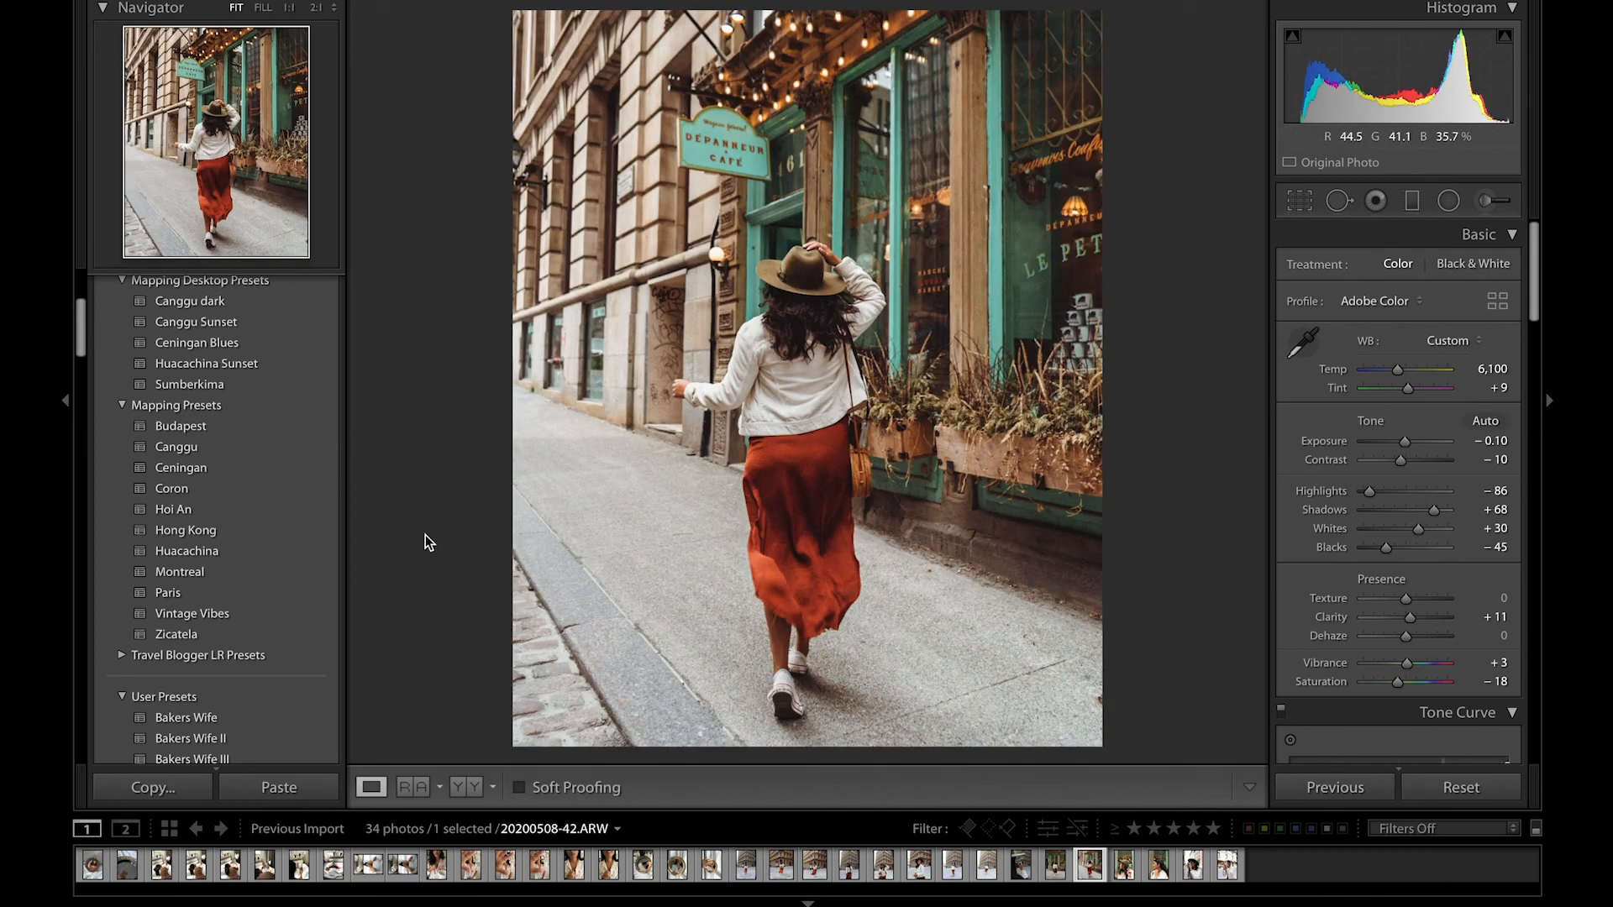
key("backslash")
key("backslash")
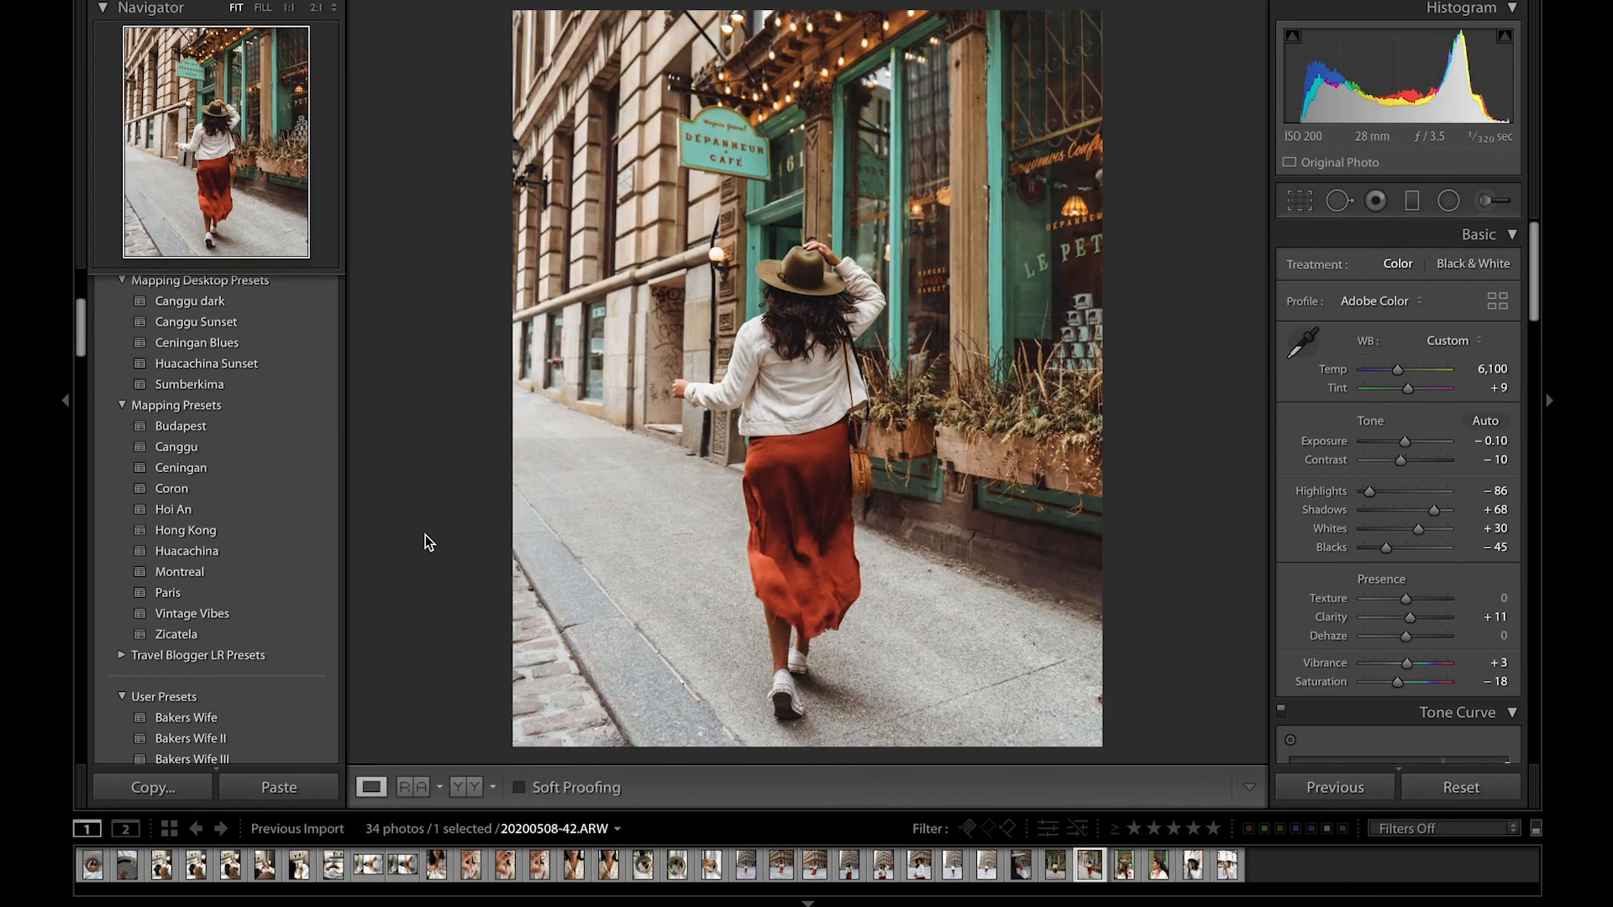